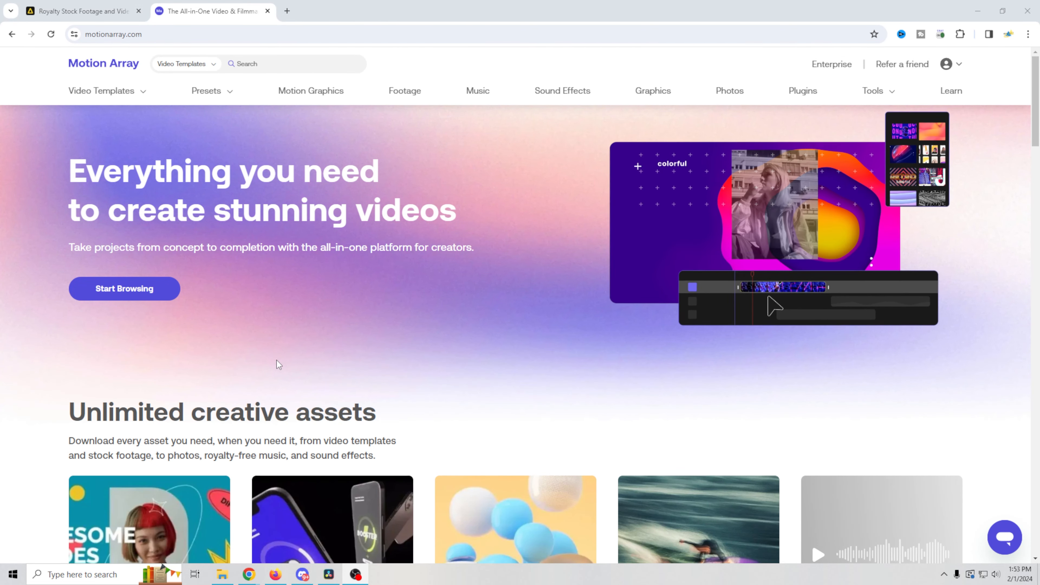
Step: Go to Motion Array's Video Templates > DaVinci Resolve page and scroll through the template grid
mouse_move(107, 91)
left_click(102, 163)
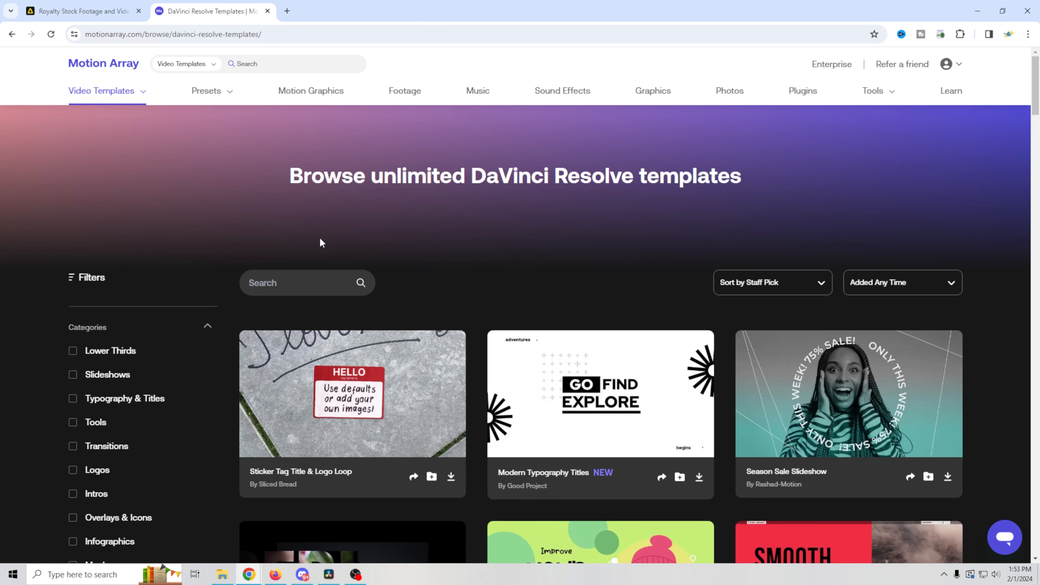
scroll(234, 331, "down", 2)
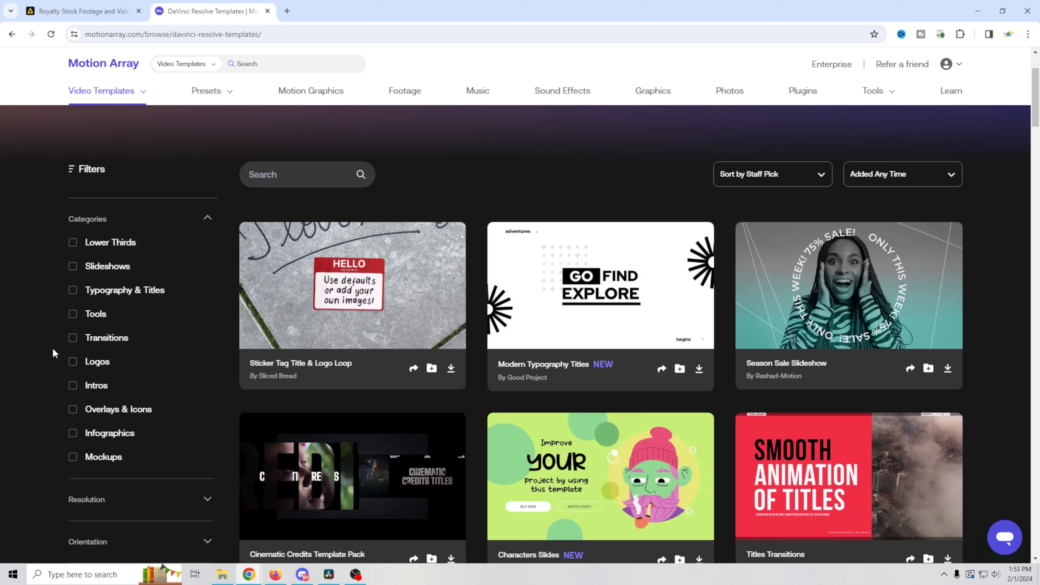
scroll(337, 344, "up", 1)
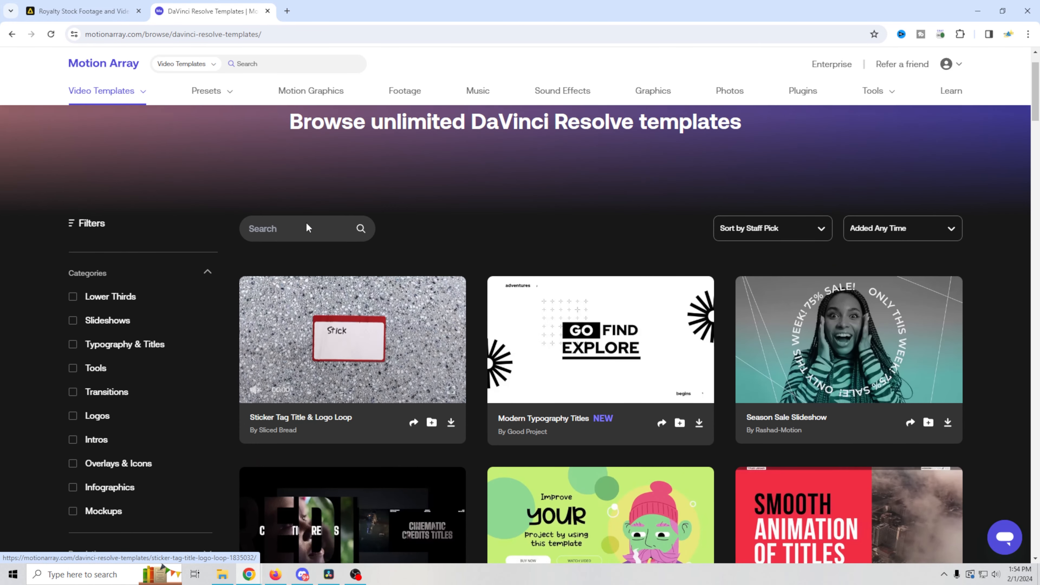
mouse_move(226, 90)
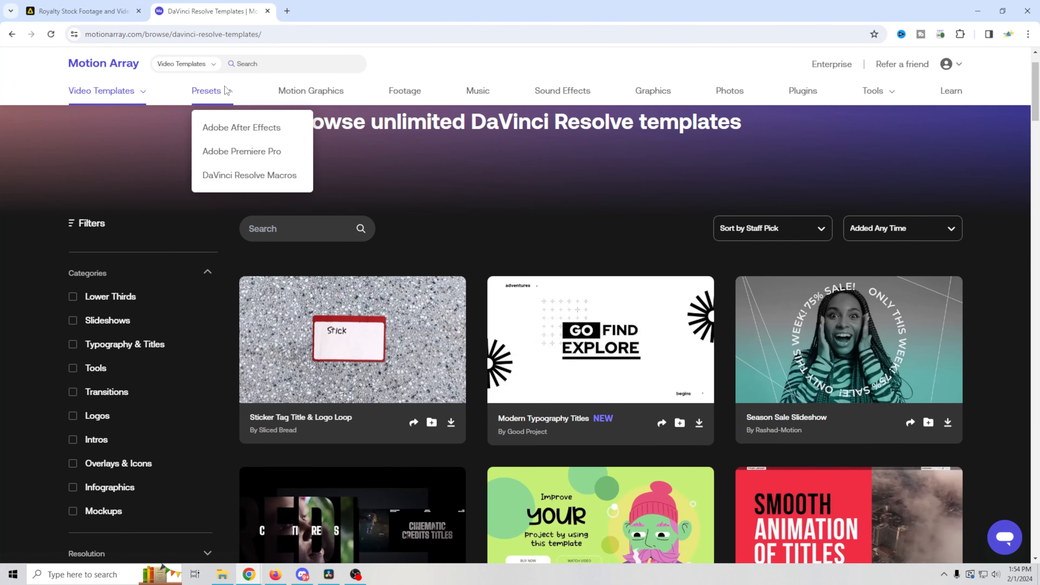
Step: Scroll through the DaVinci Resolve Macros presets, then switch to the Motion Graphics collection
left_click(239, 186)
scroll(617, 247, "down", 3)
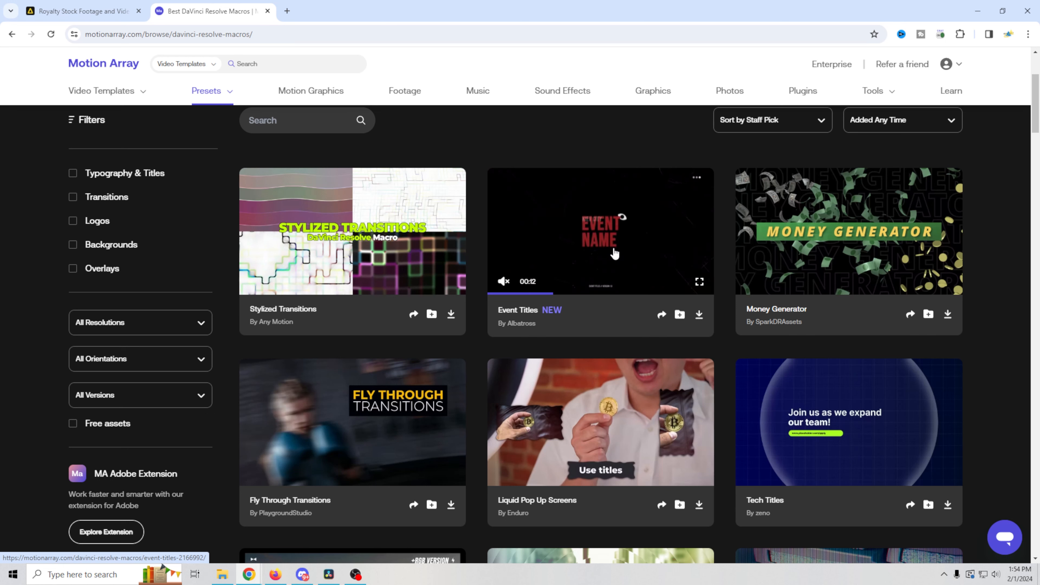
left_click(311, 90)
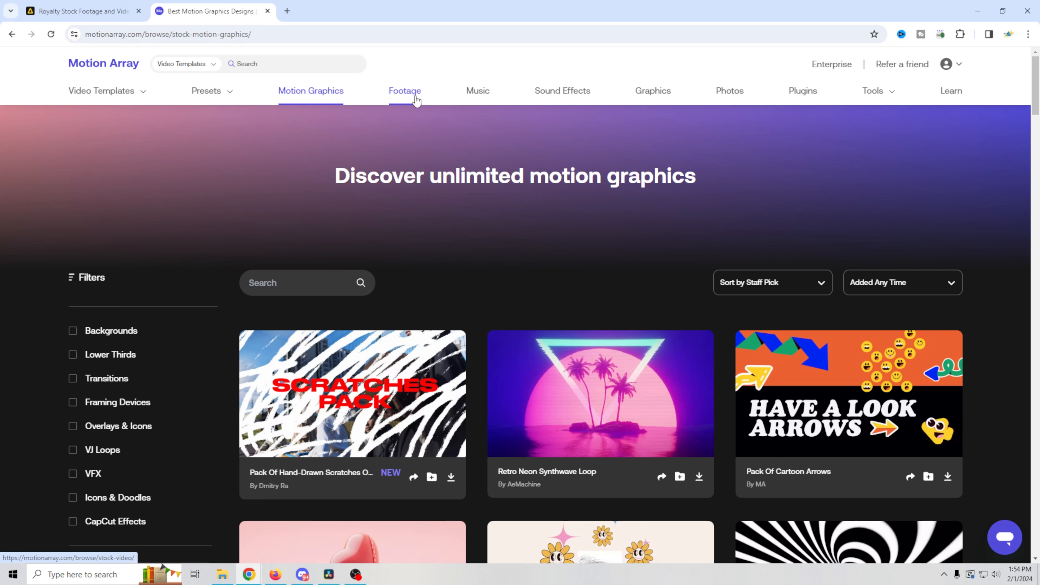
Step: In Stock Footage, filter by the Overlay, Green Screen and Animation categories
left_click(404, 90)
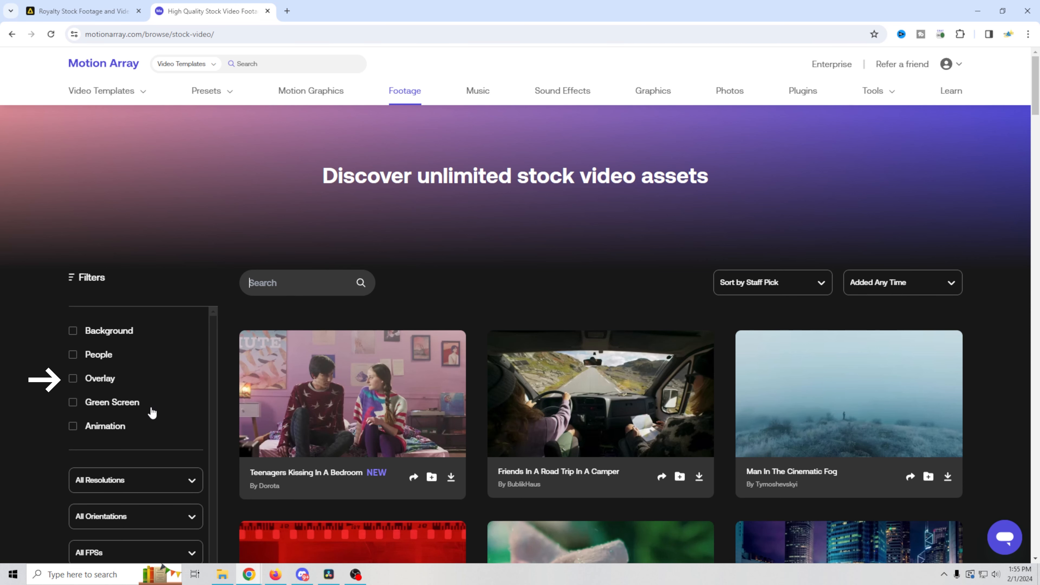
left_click(103, 380)
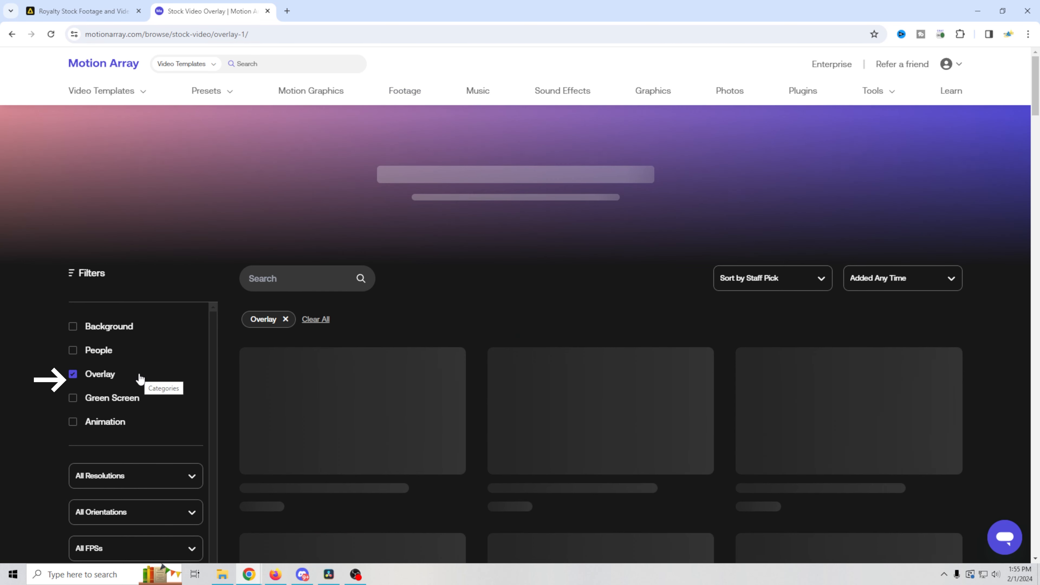
mouse_move(594, 433)
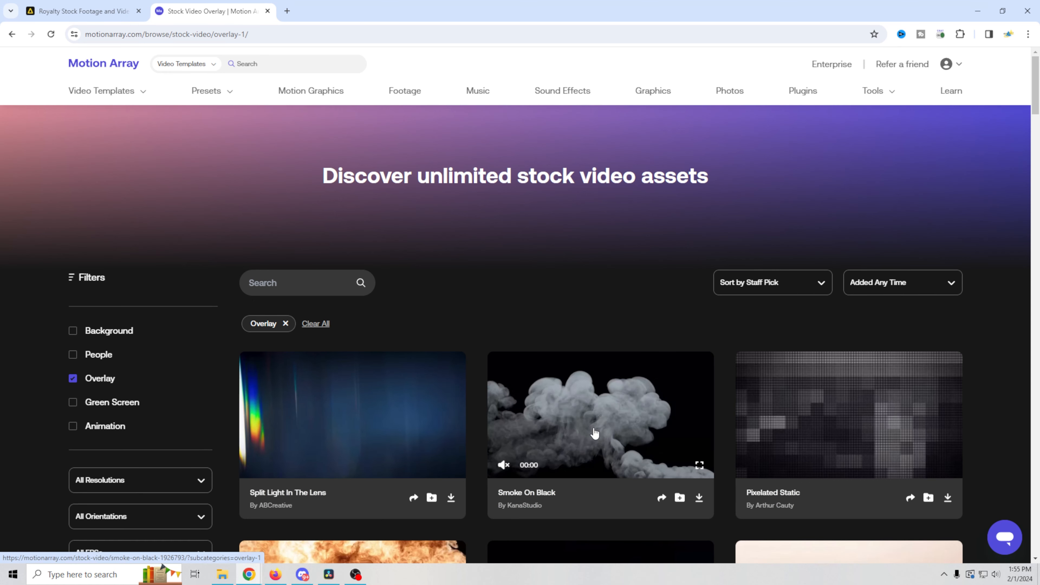
left_click(73, 403)
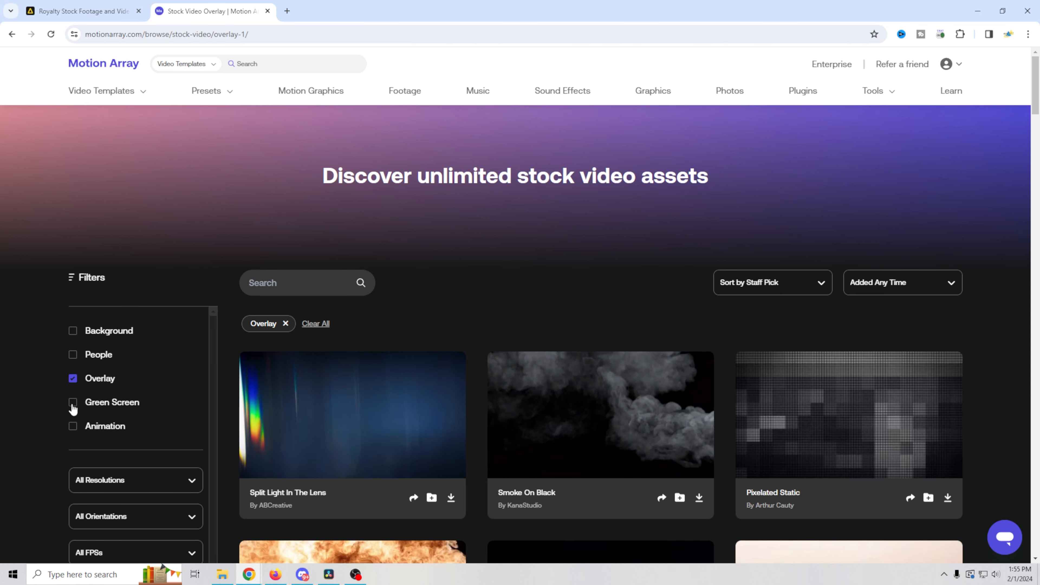
left_click(73, 428)
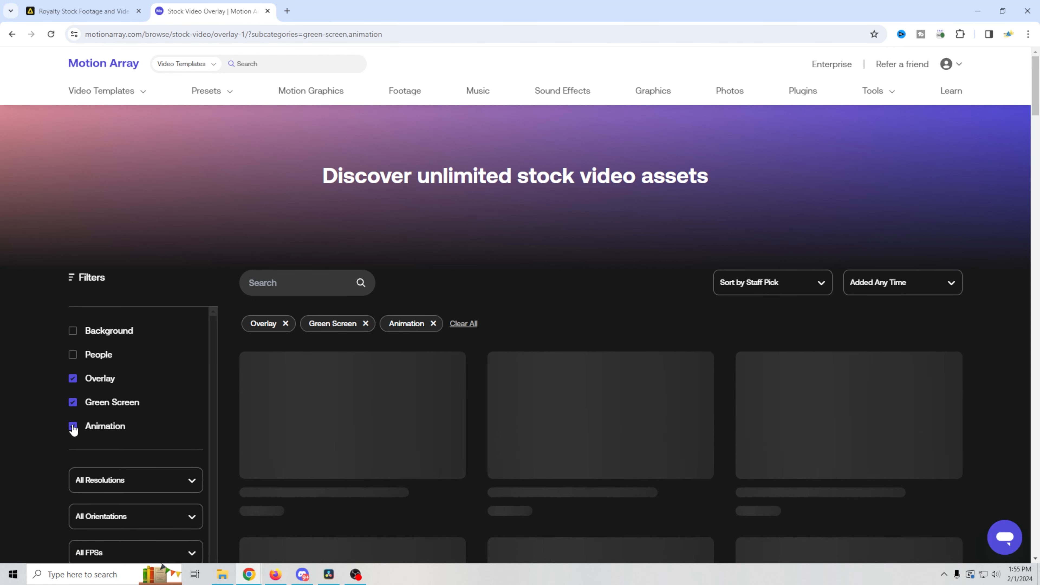
Step: Clear the Animation, Green Screen and Overlay filters, then go to the Music collection
left_click(73, 427)
left_click(73, 402)
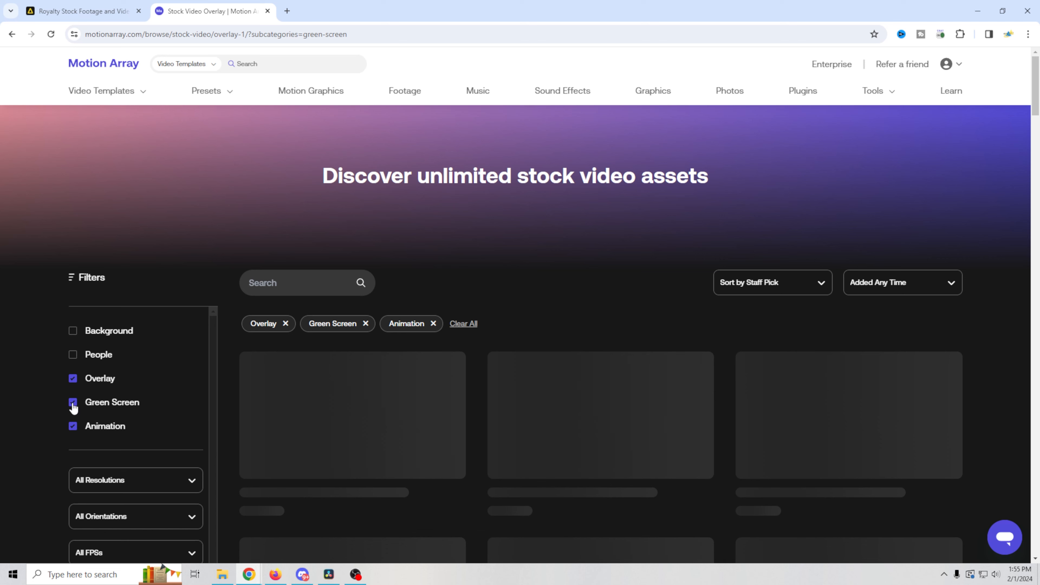
left_click(73, 379)
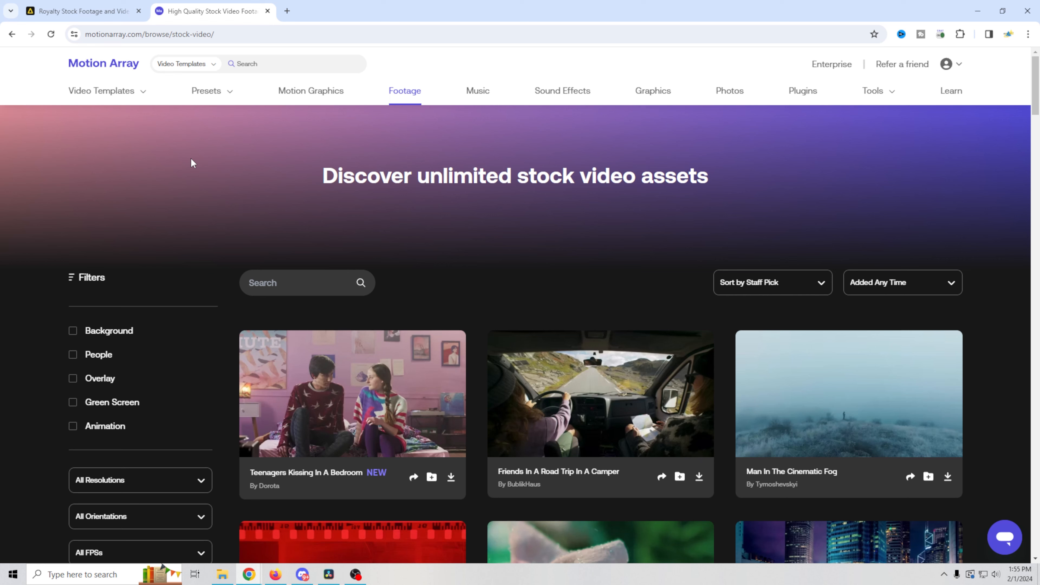
left_click(288, 286)
left_click(500, 89)
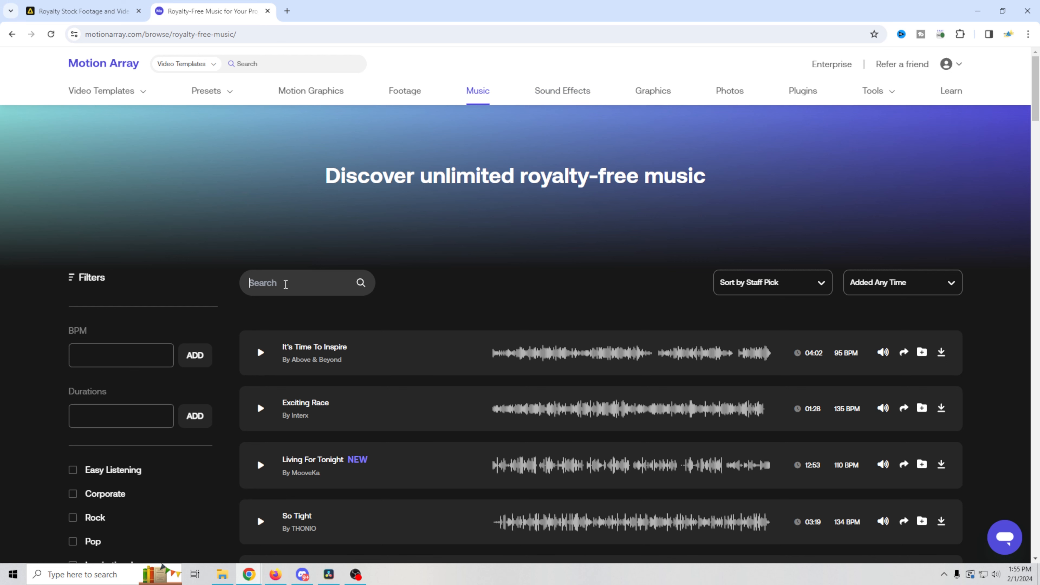
Step: Check Sound Effects and Graphics, then return to Video Templates > DaVinci Resolve
left_click(567, 95)
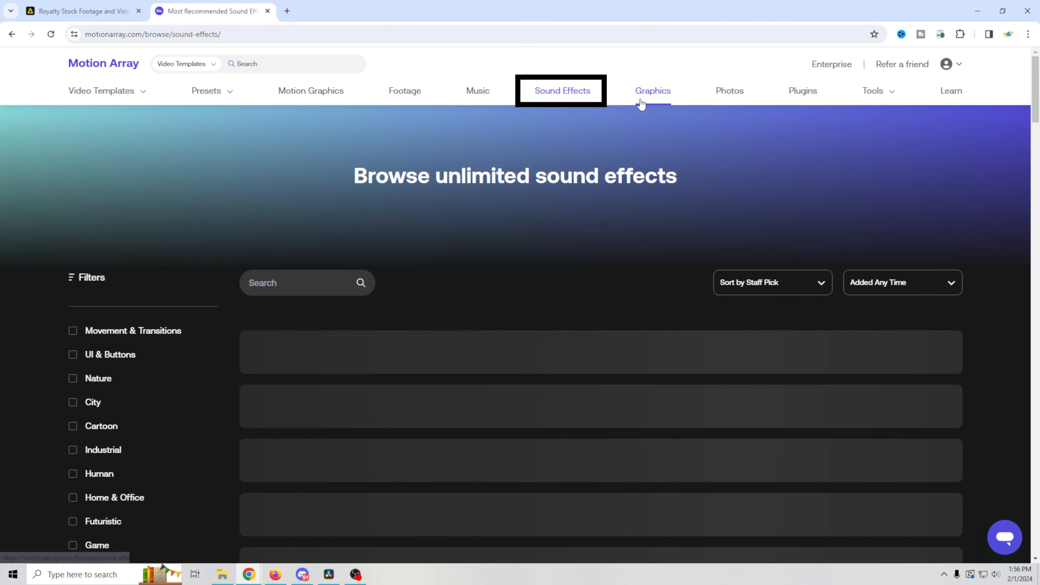
left_click(641, 103)
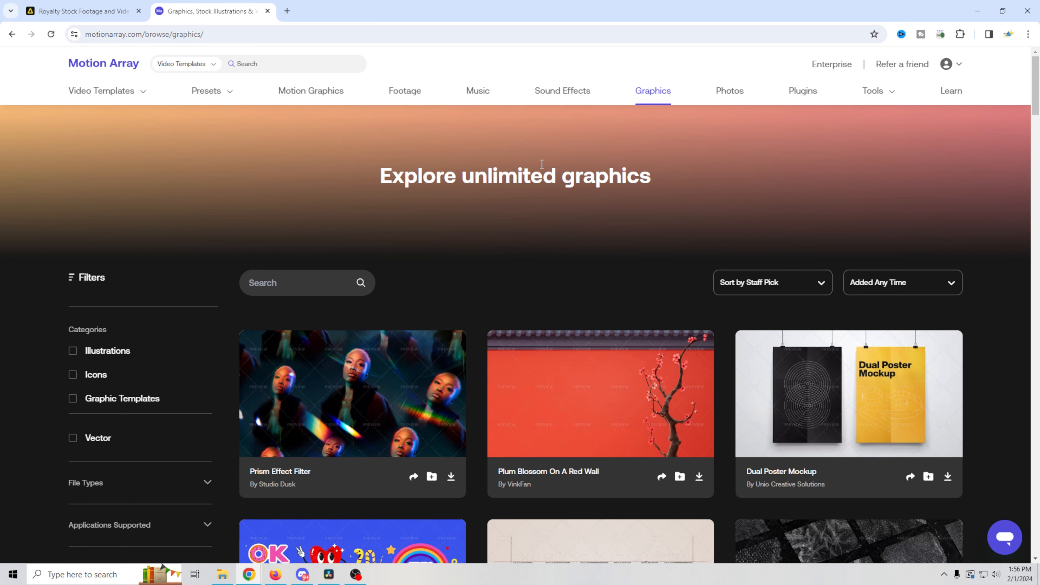
mouse_move(125, 98)
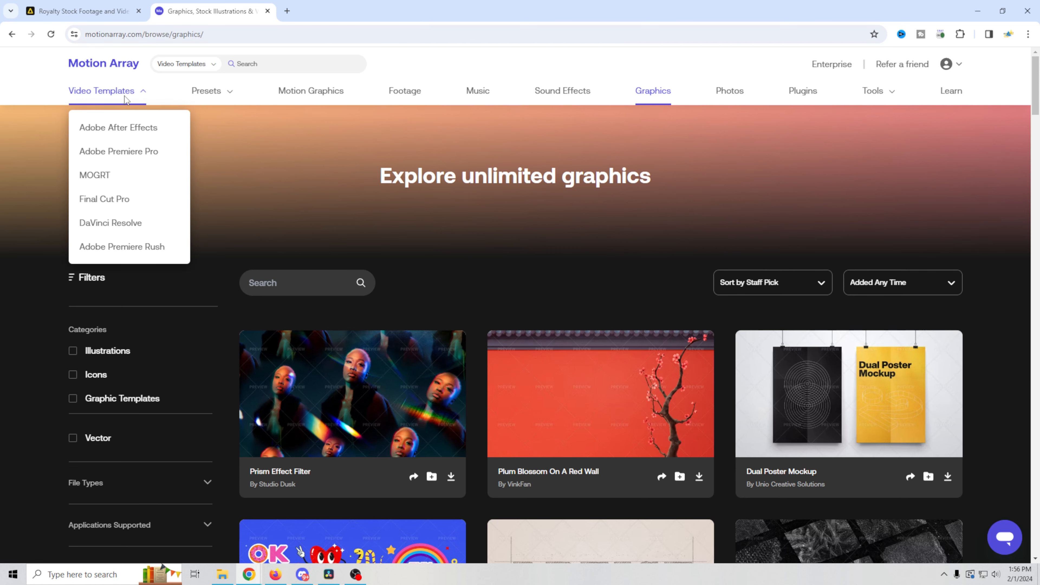
left_click(123, 226)
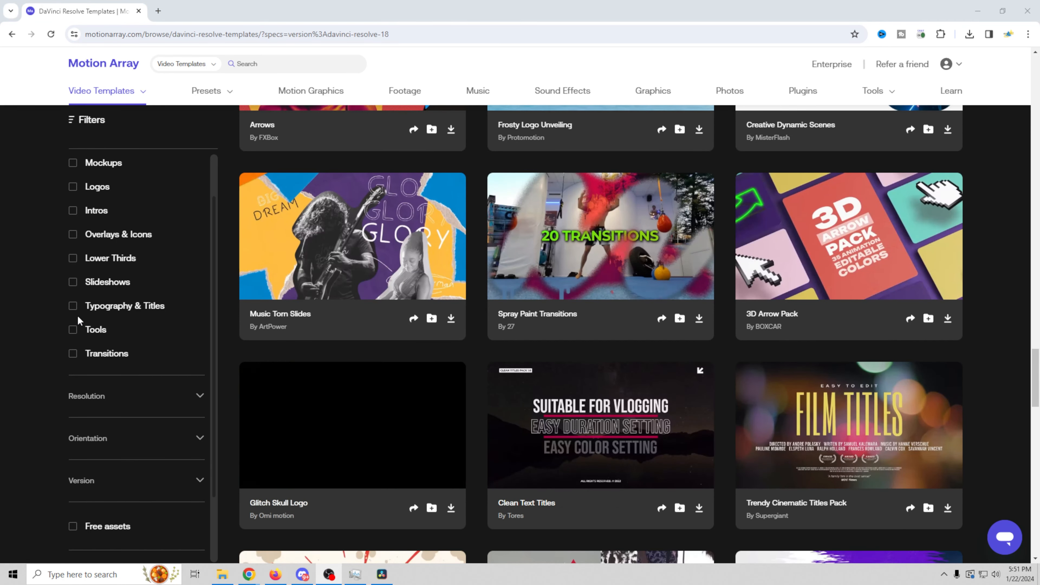
Step: Briefly filter by Typography & Titles, then download the Modern Typography template from the unfiltered list
left_click(73, 307)
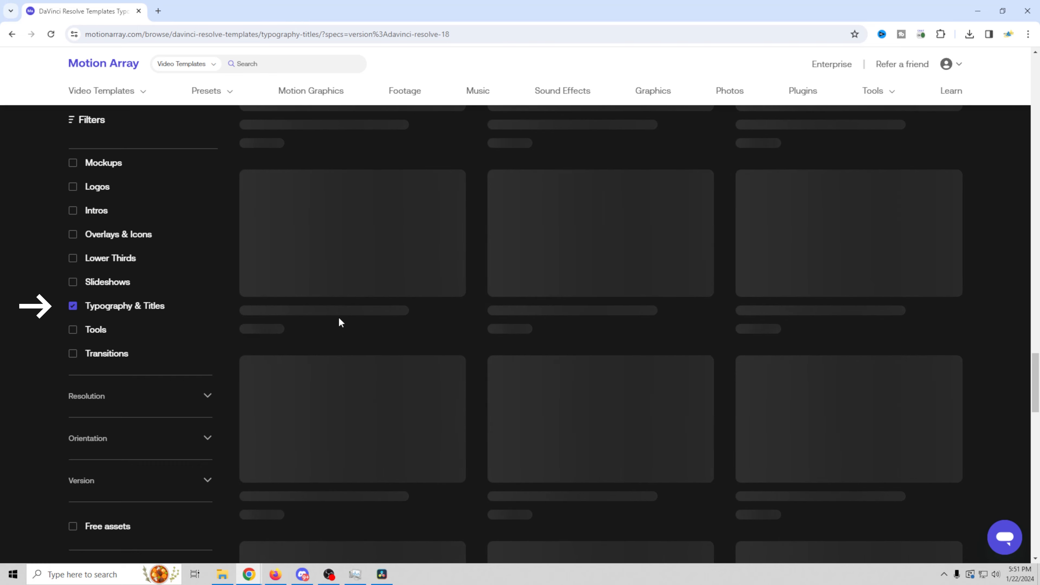
scroll(369, 350, "down", 8)
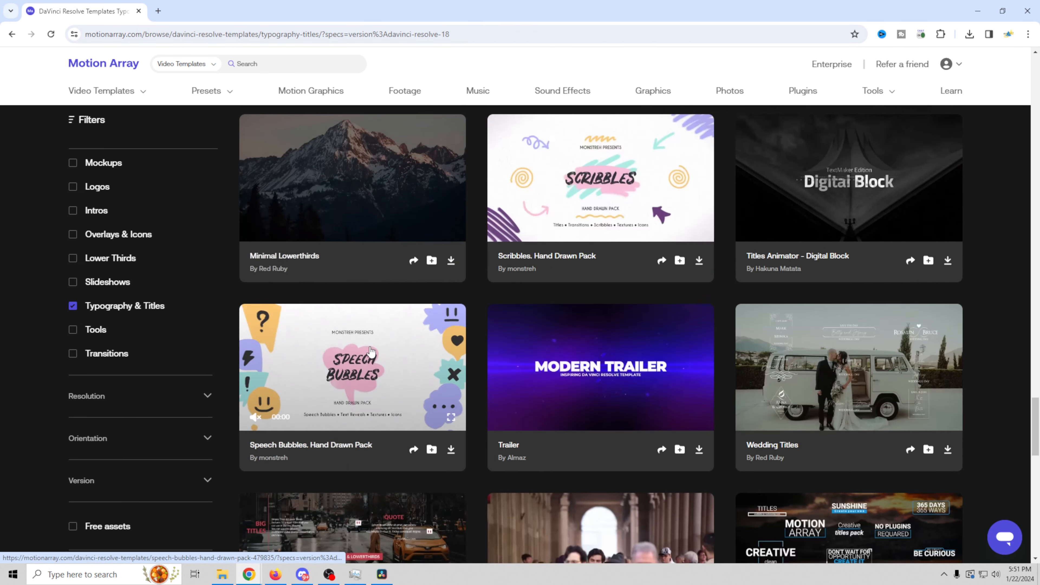
key("alt+Left")
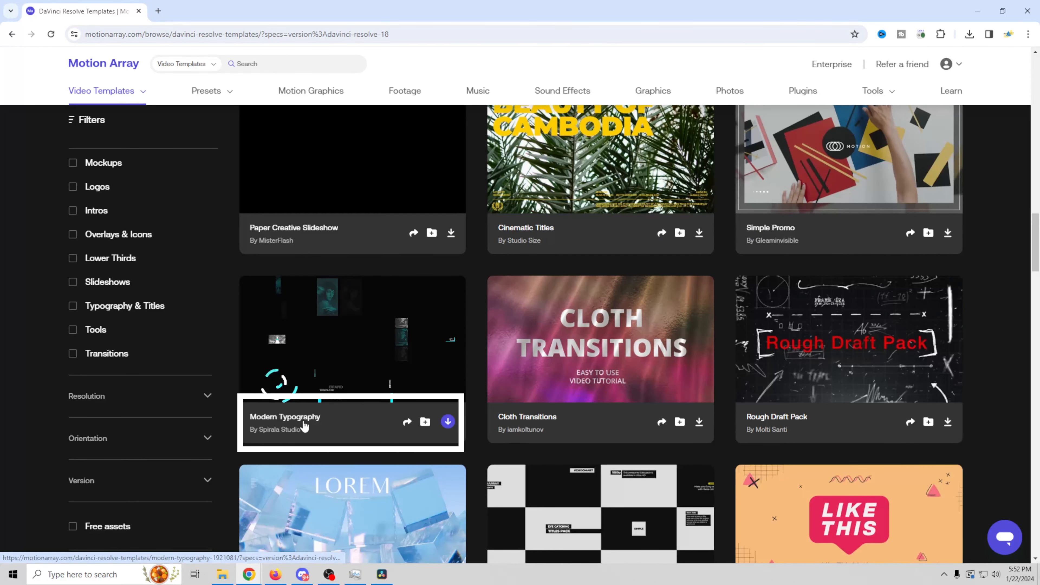
left_click(447, 422)
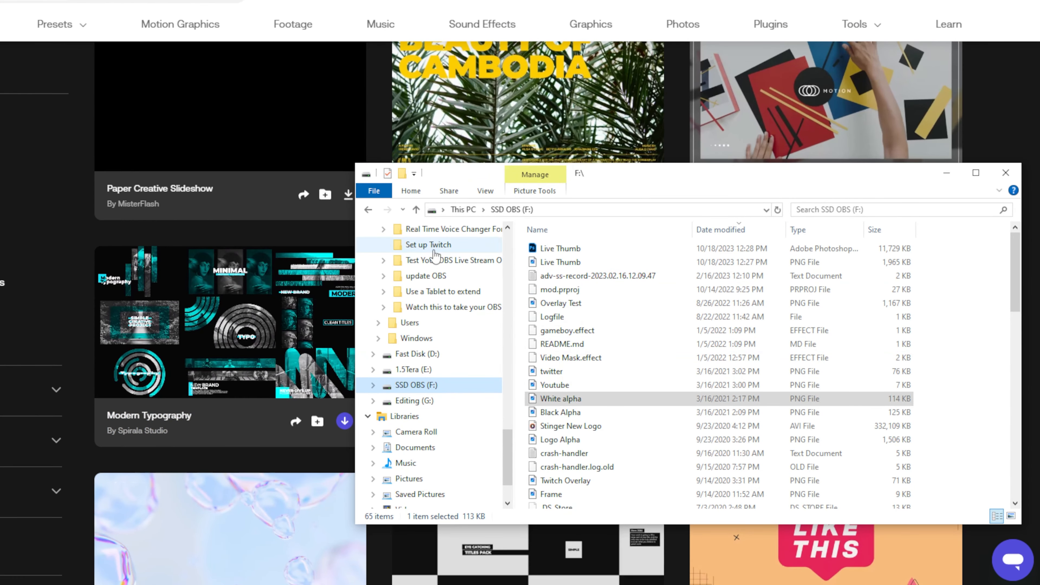
scroll(502, 276, "up", 3)
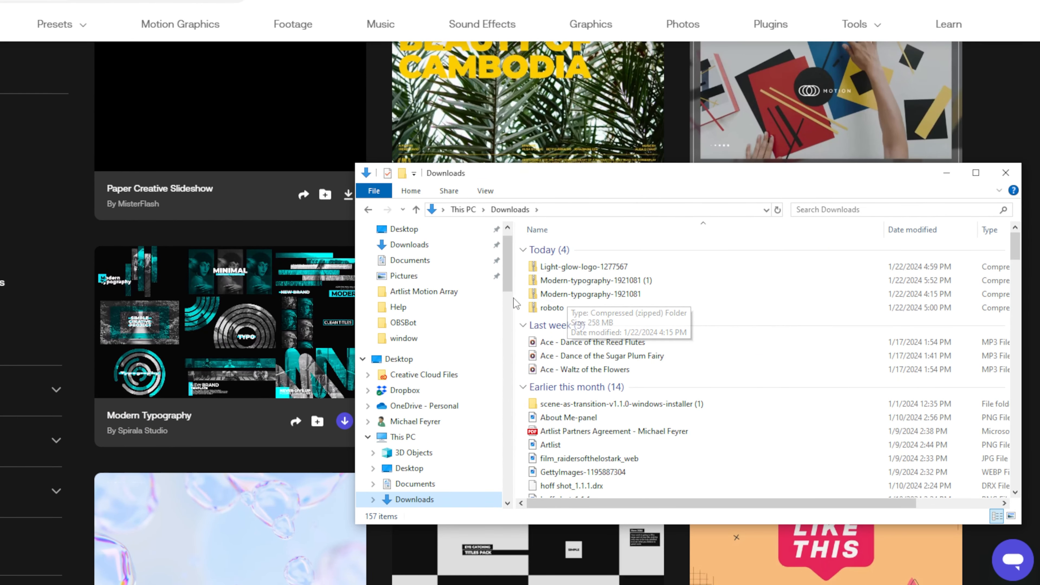
Step: Browse the DR Motion Array folders and open the Counter-timers Fonts document in WordPad
left_click_drag(508, 292, 508, 387)
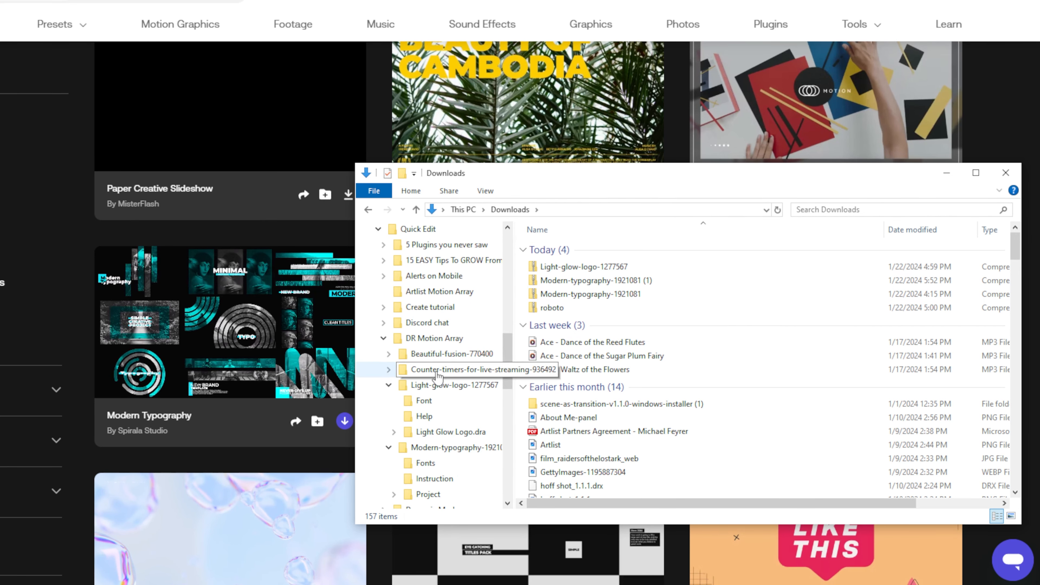
left_click(435, 338)
left_click(588, 290)
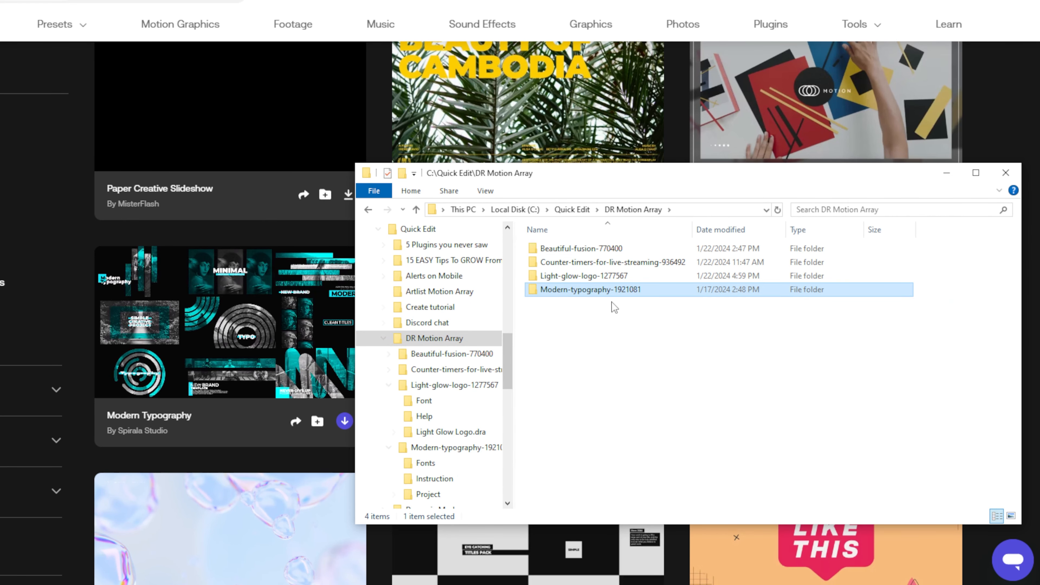
double_click(595, 294)
double_click(551, 249)
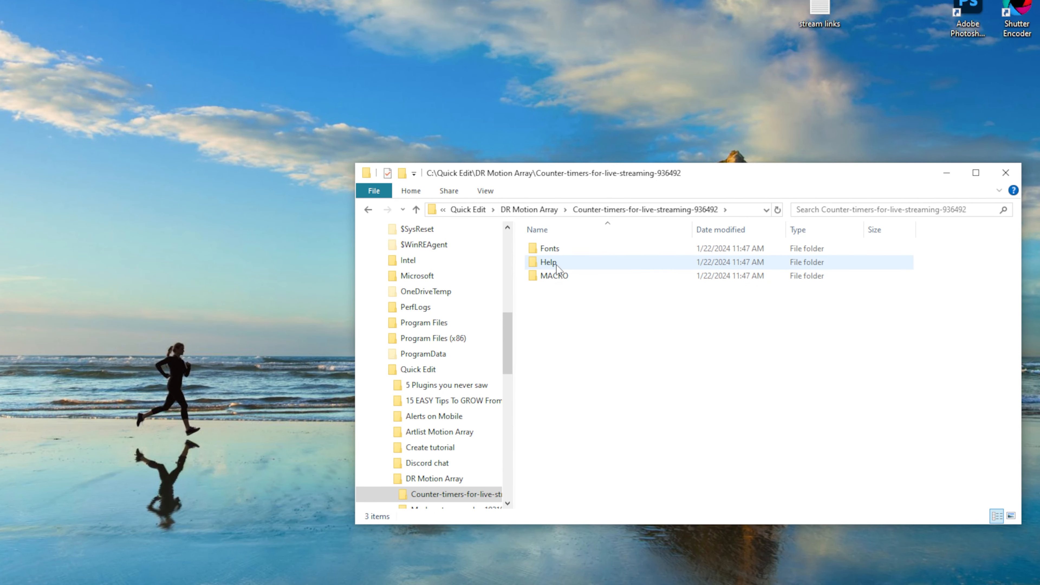
double_click(557, 276)
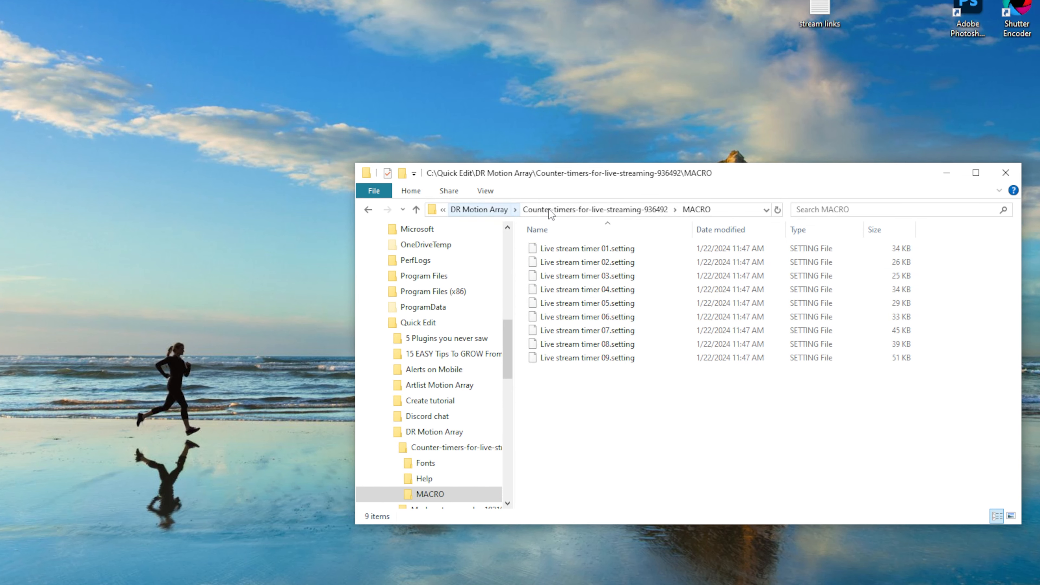
left_click(573, 209)
double_click(545, 251)
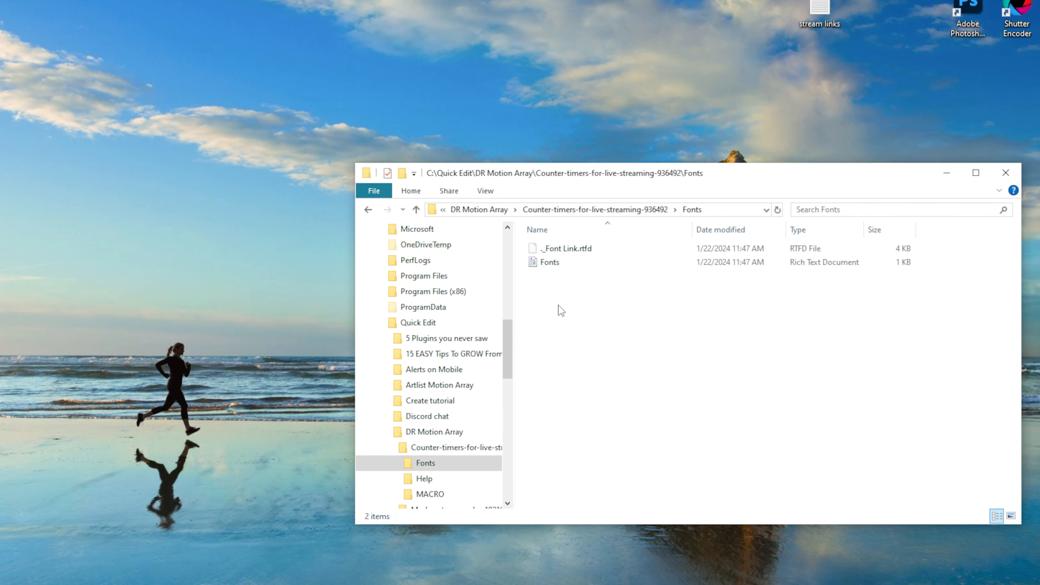
double_click(540, 262)
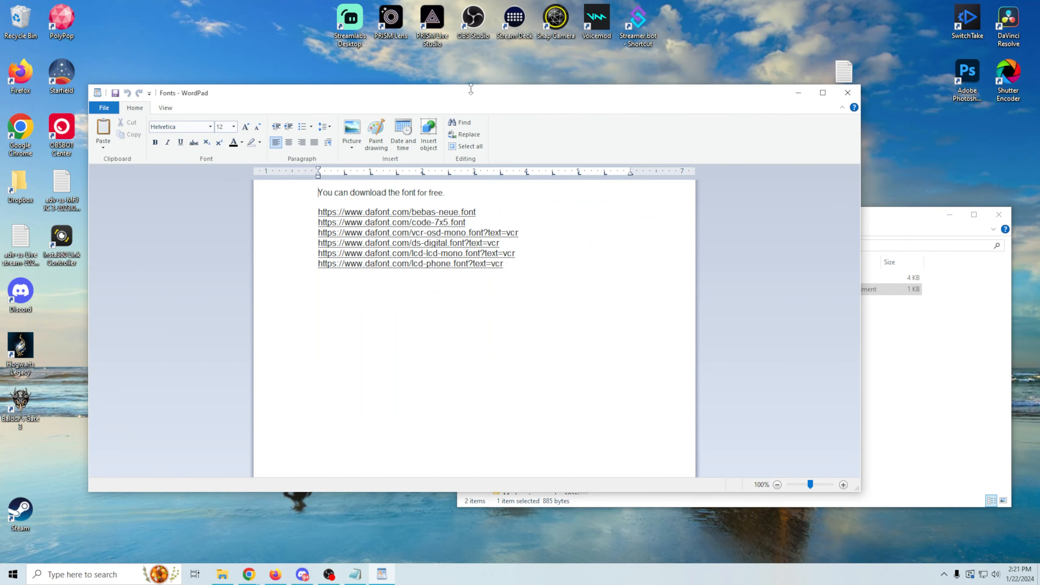
Step: Open the Bebas Neue dafont.com link from the WordPad document and confirm the browser prompt
left_click_drag(468, 95, 563, 94)
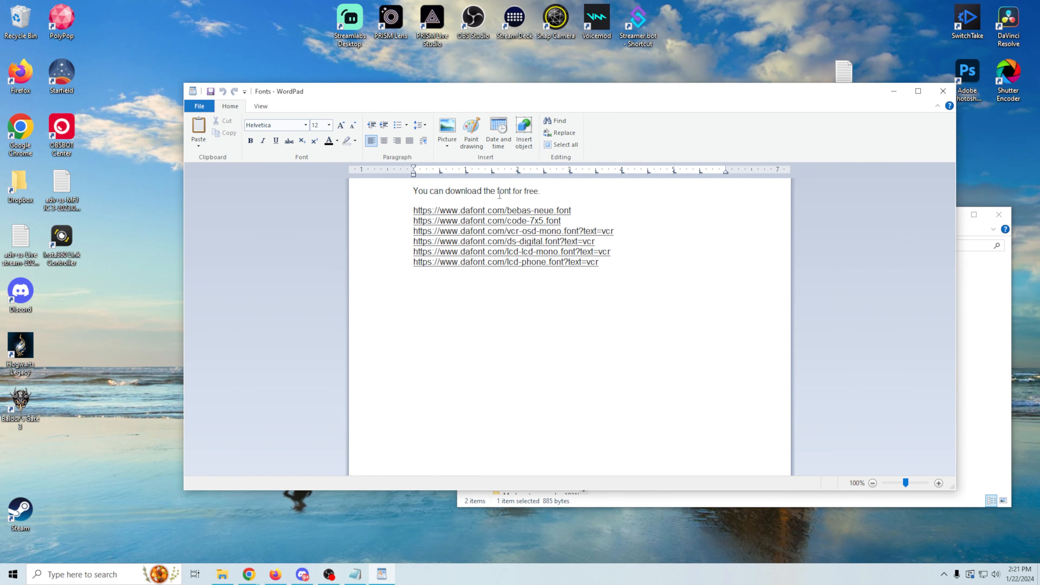
left_click(496, 211)
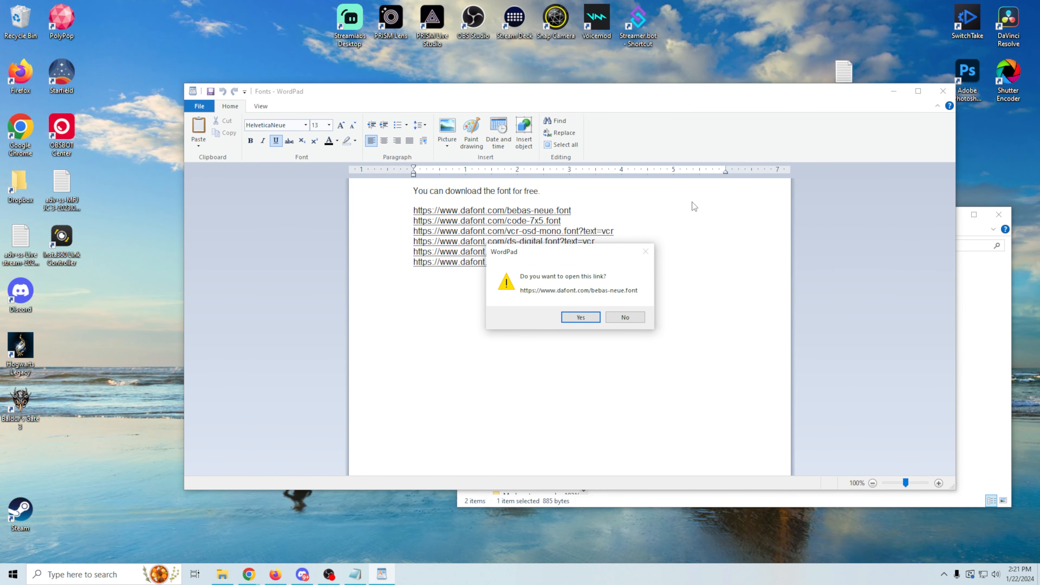
left_click(588, 317)
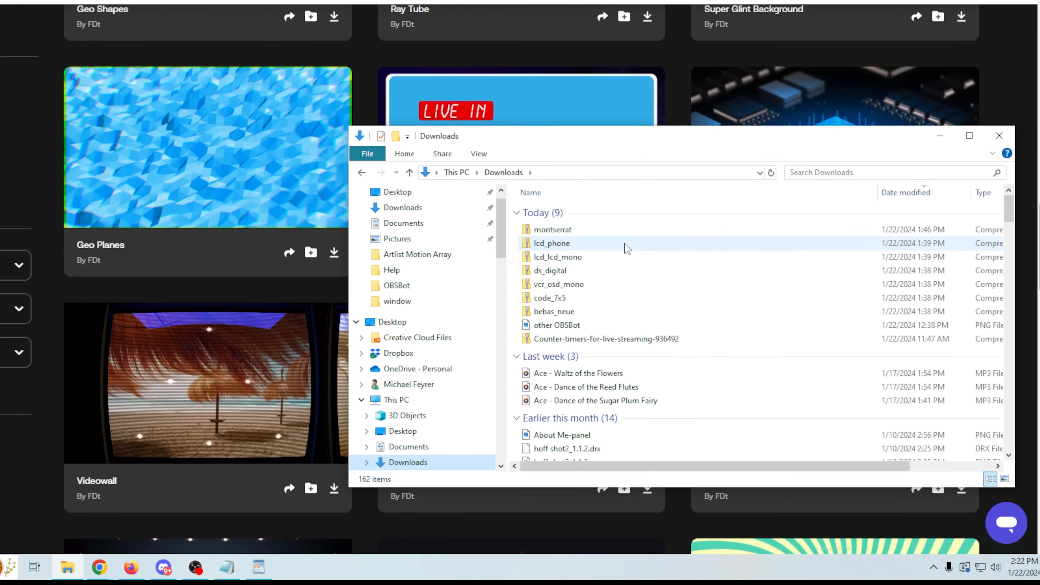
Step: Install the VCR OSD Mono font from vcr_osd_mono.zip, replacing the existing copy
double_click(551, 312)
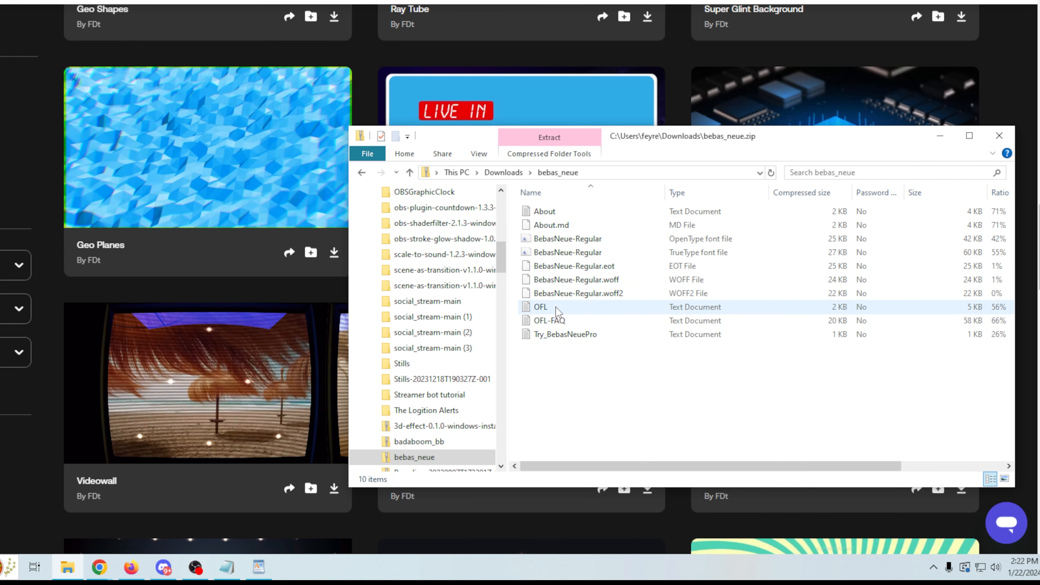
left_click(502, 172)
double_click(546, 285)
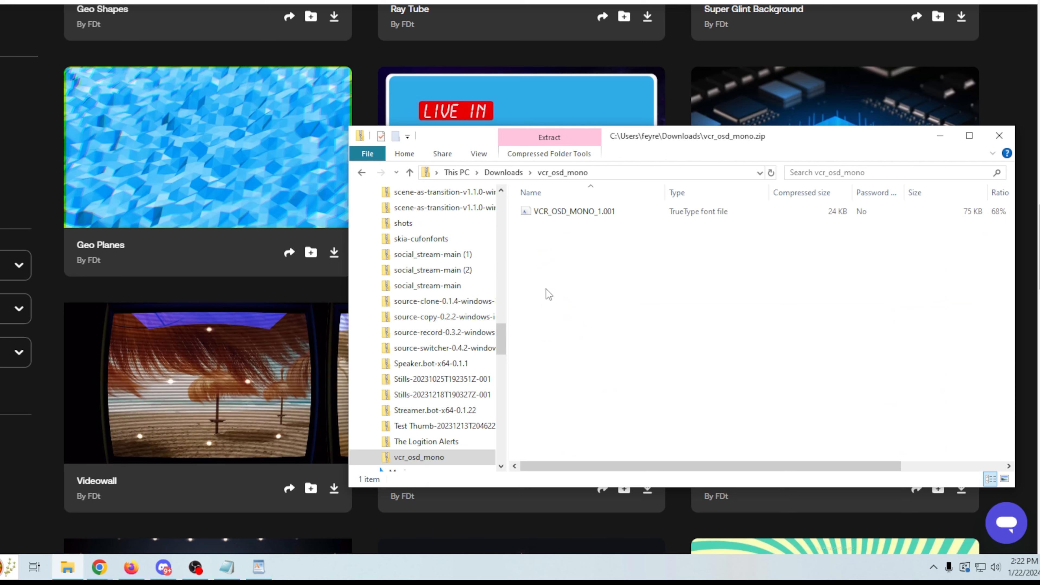
right_click(547, 216)
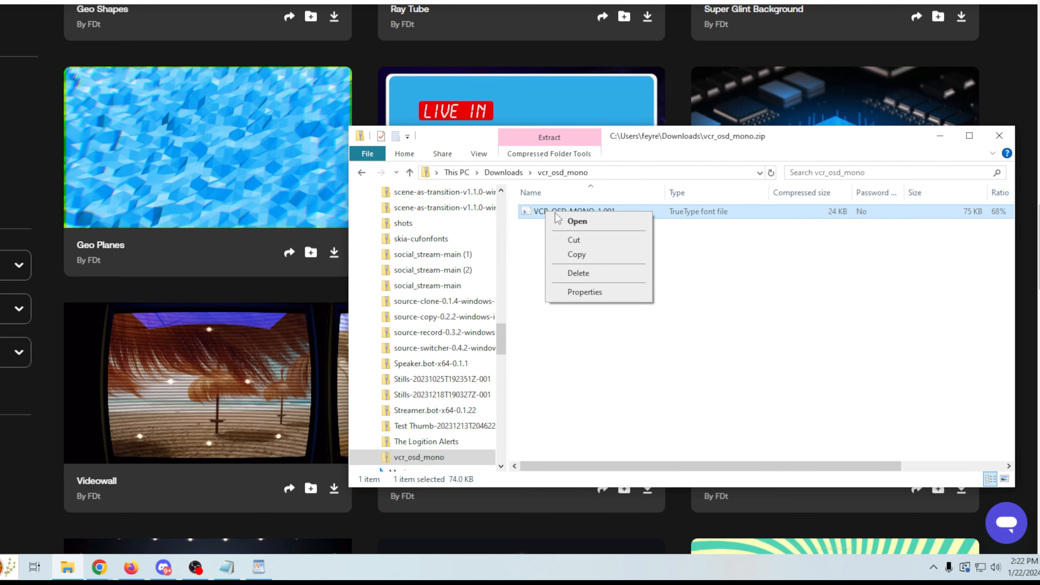
left_click(560, 221)
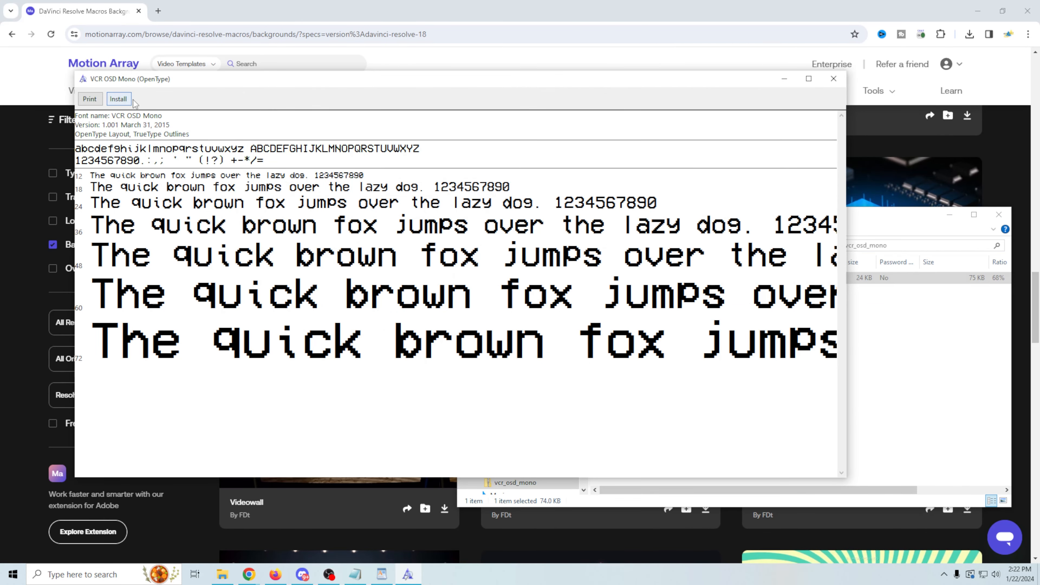
left_click(123, 99)
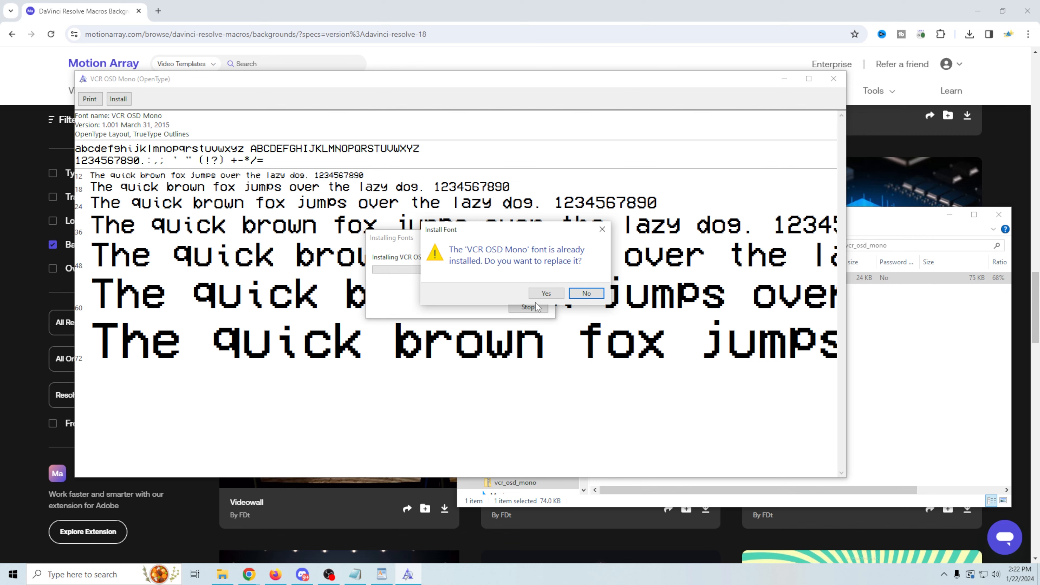
left_click(550, 293)
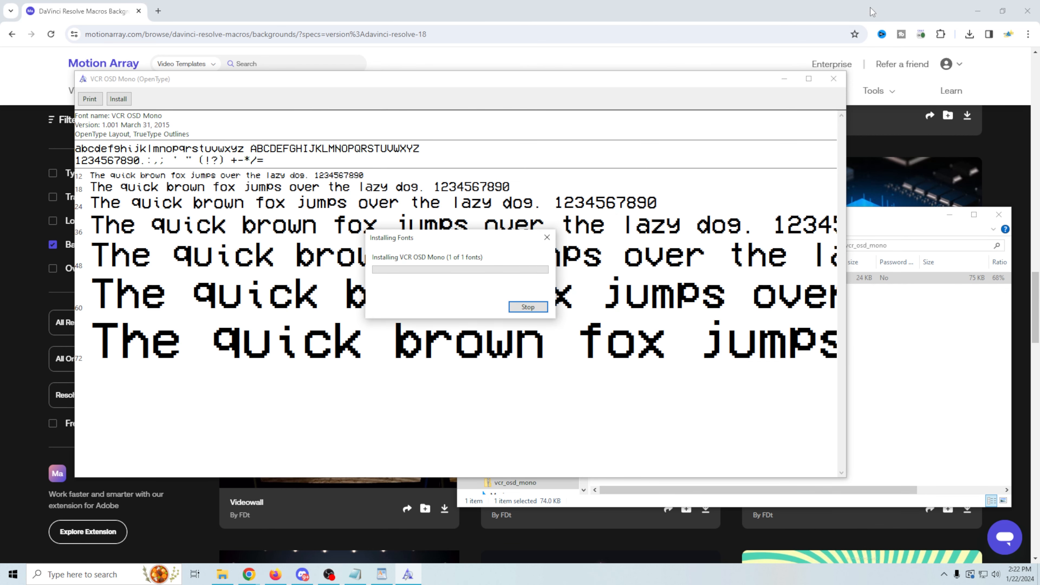
left_click(832, 80)
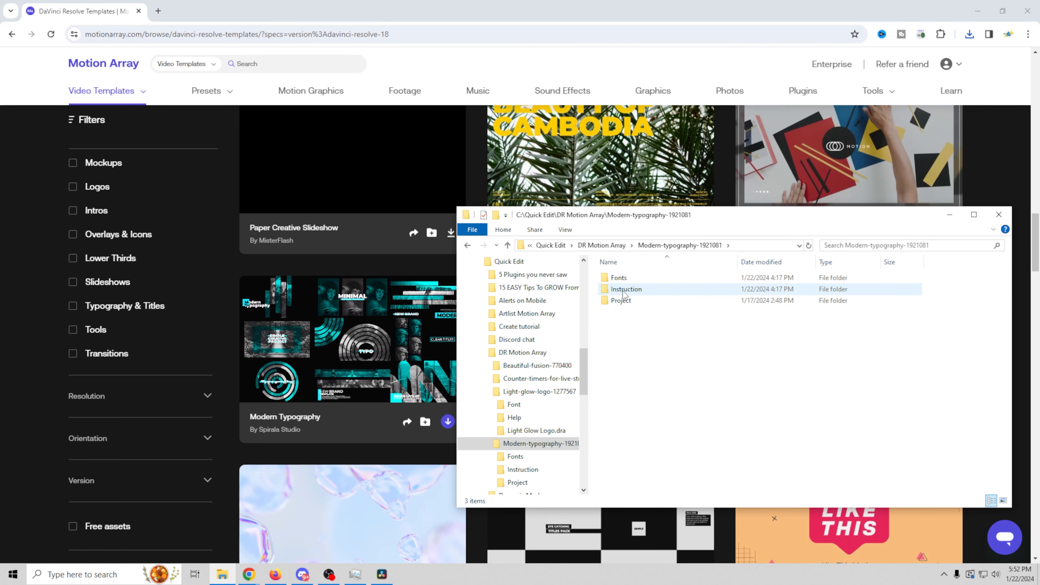
Step: Browse from the Instruction folder into the Modern-typography-1921081 Project folder
double_click(623, 289)
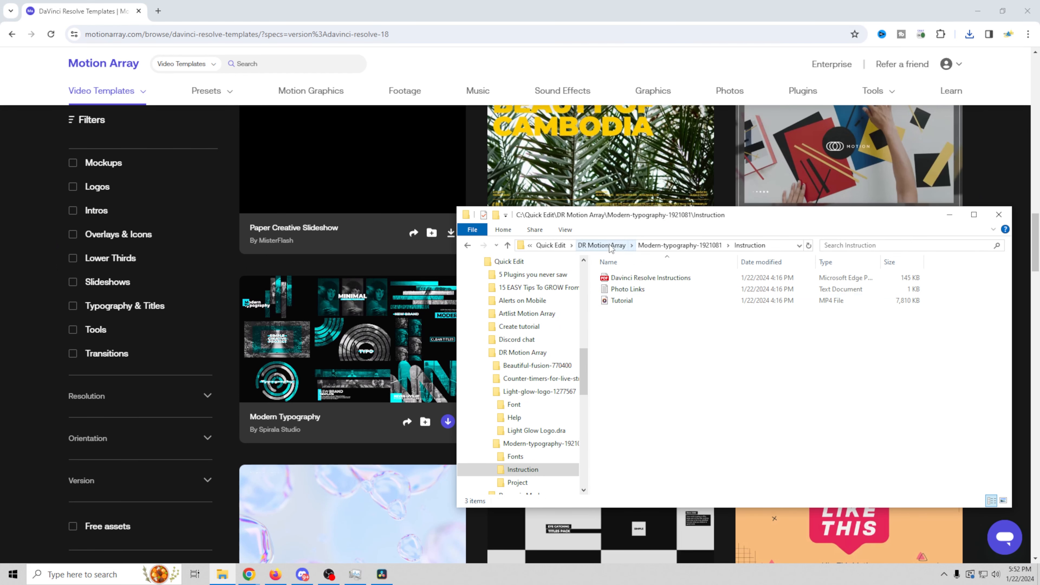
left_click(680, 246)
double_click(625, 302)
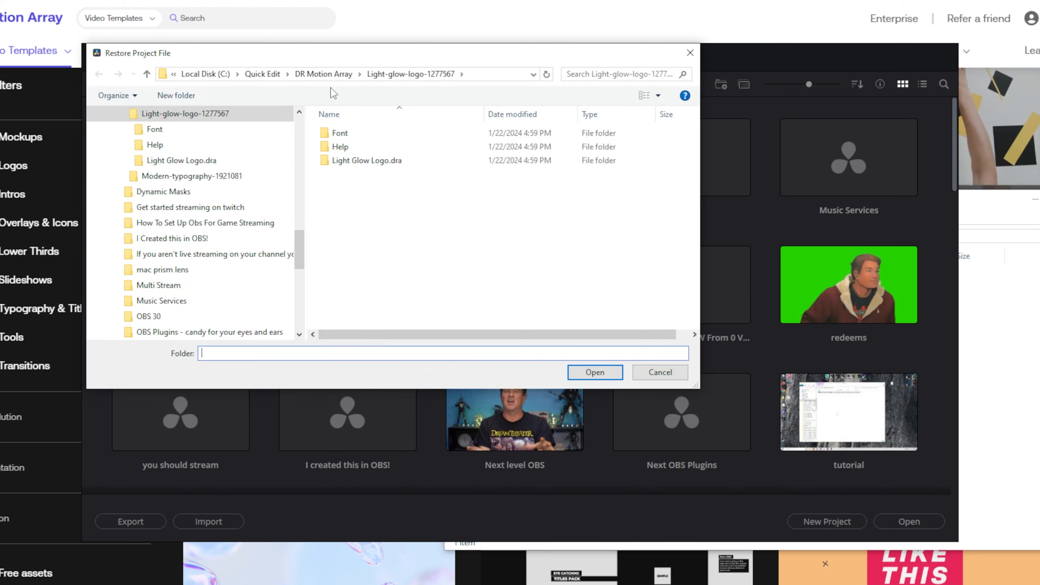
Step: Restore Modern Typography.dra from DR Motion Array > Modern-typography-1921081 > Project
left_click(363, 113)
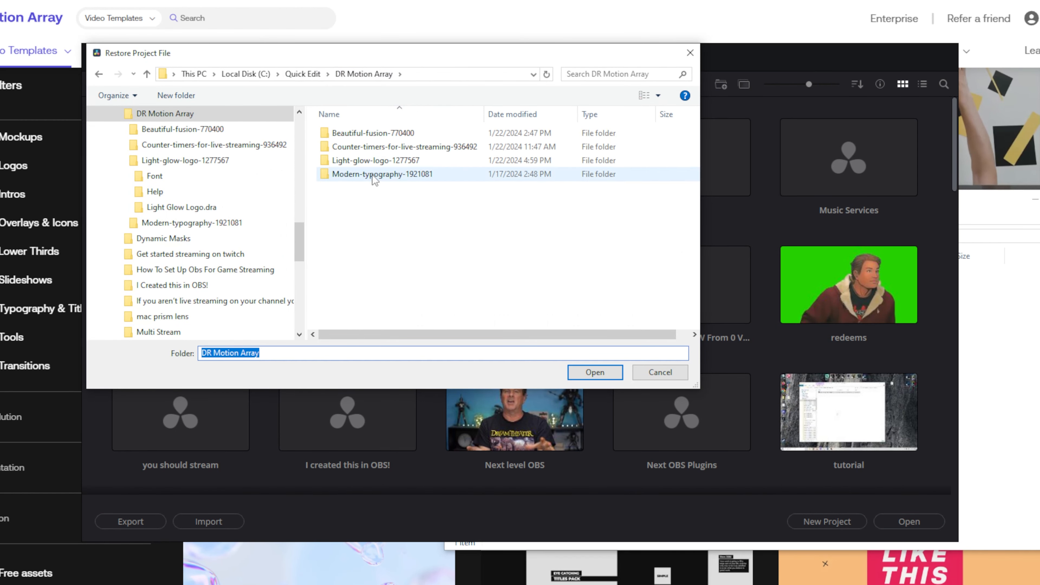
double_click(360, 174)
double_click(344, 164)
left_click(400, 135)
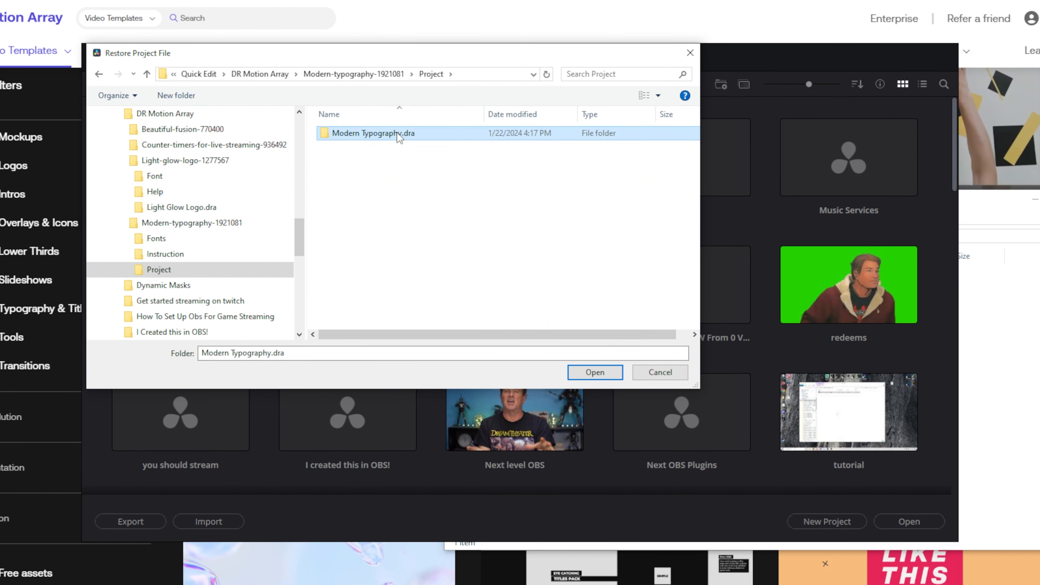
left_click(596, 372)
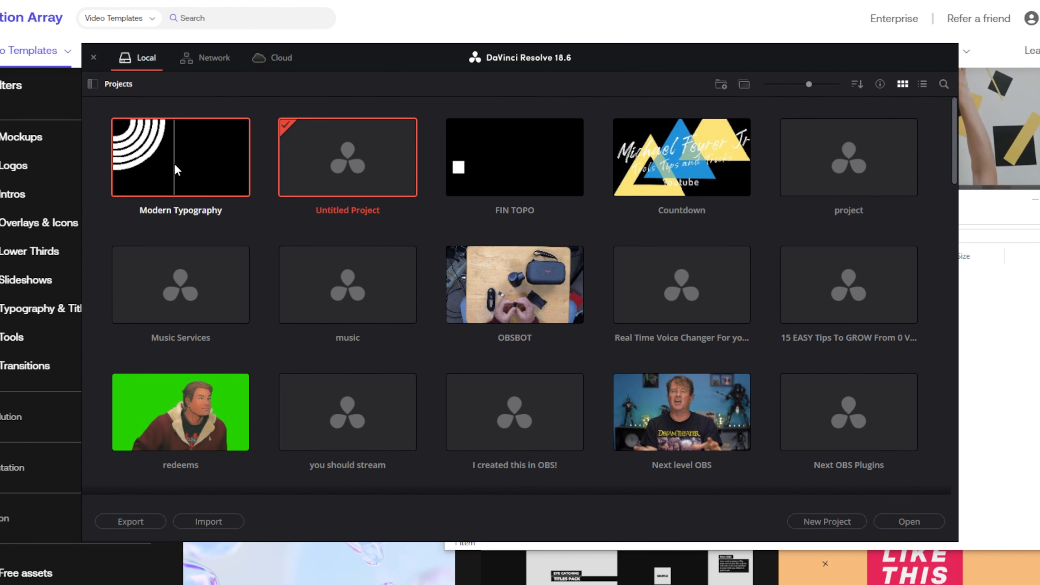
Step: Open the Modern Typography project, scrub back and play its title animation, then list the Placeholders bin clips
double_click(178, 167)
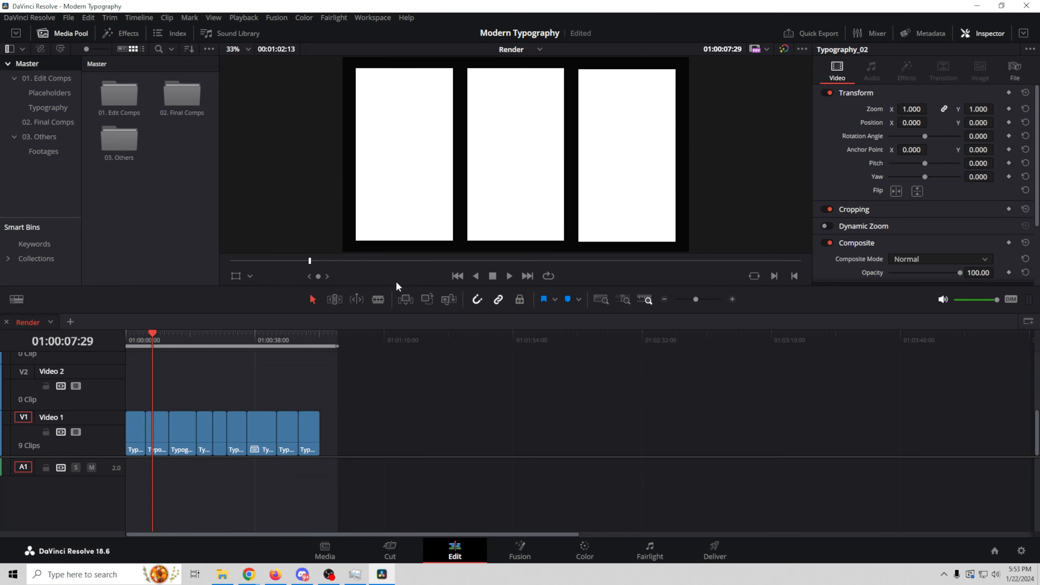
left_click_drag(155, 334, 131, 335)
left_click(509, 276)
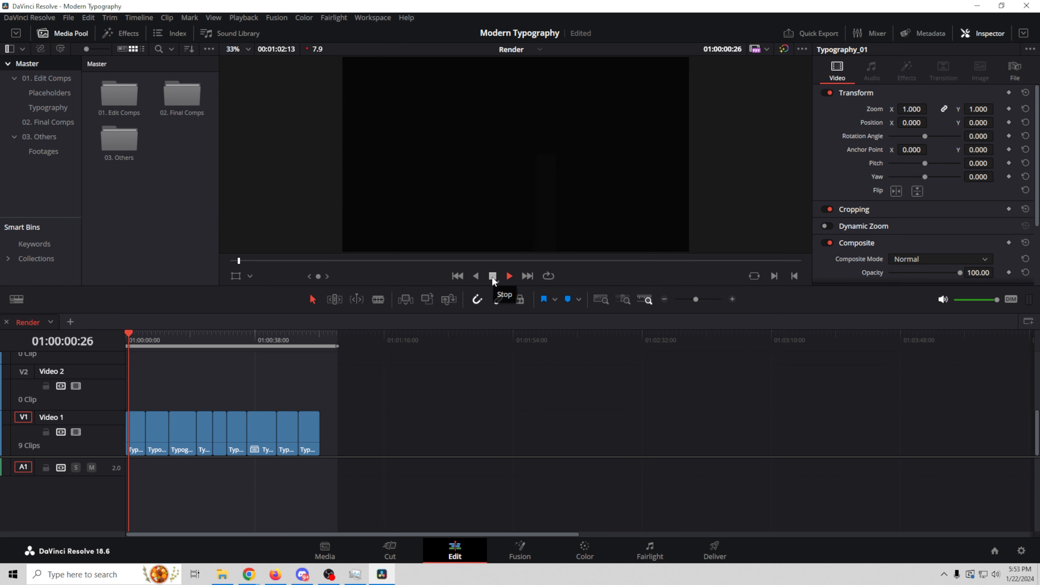
left_click(493, 276)
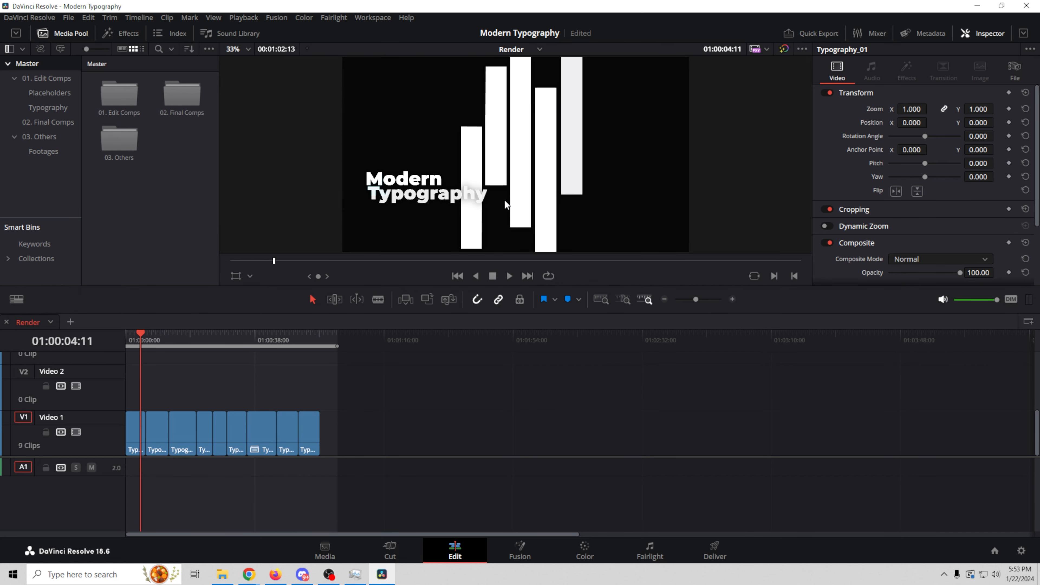
left_click(49, 92)
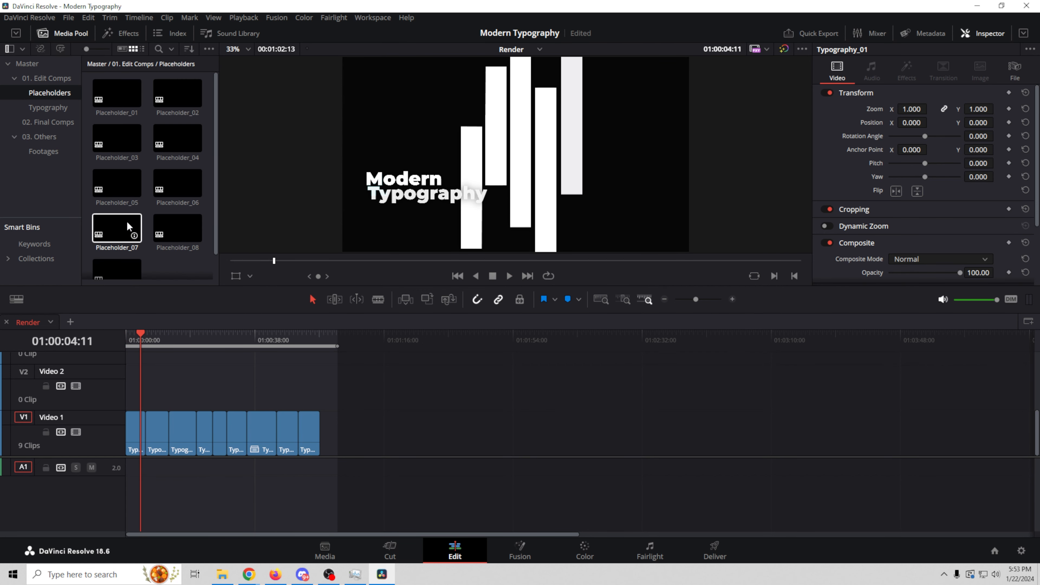
Step: Open Placeholder_01 as a timeline and browse File Explorer's Quick Edit > OBSBot folder for close.mp4
double_click(109, 90)
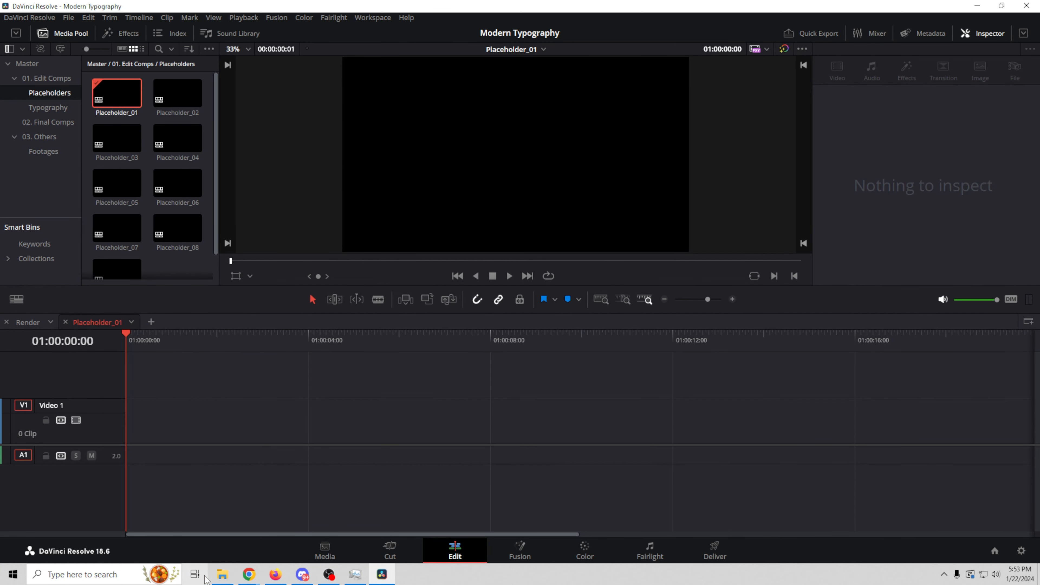
left_click(222, 574)
left_click_drag(584, 371, 578, 342)
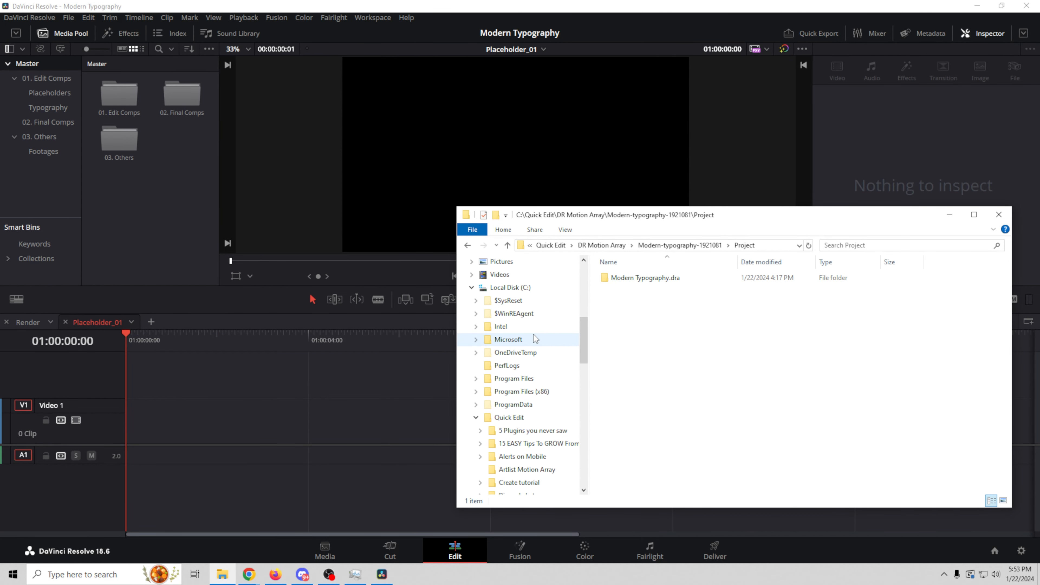
left_click(509, 417)
double_click(647, 429)
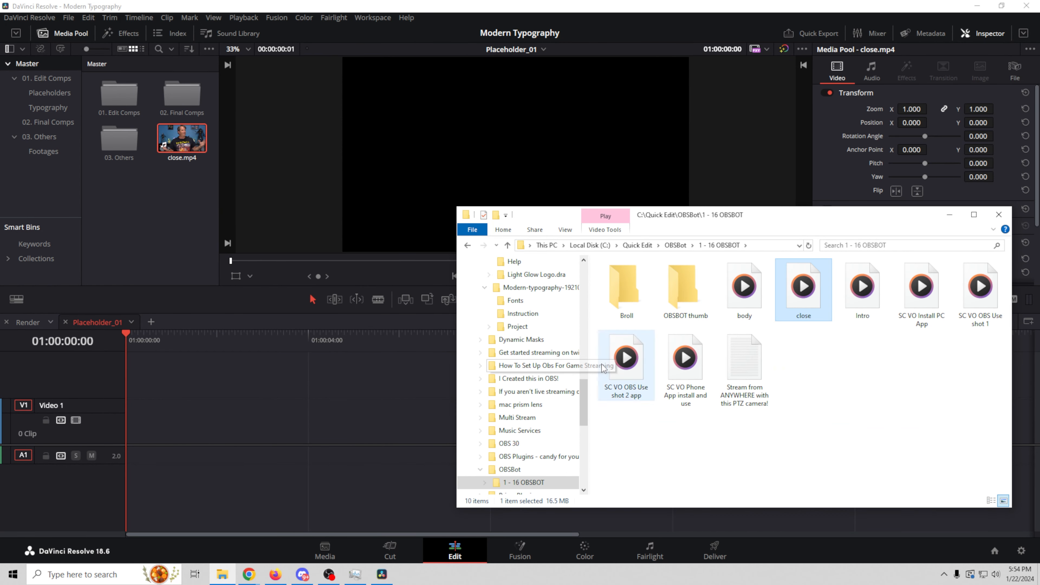
scroll(533, 398, "down", 5)
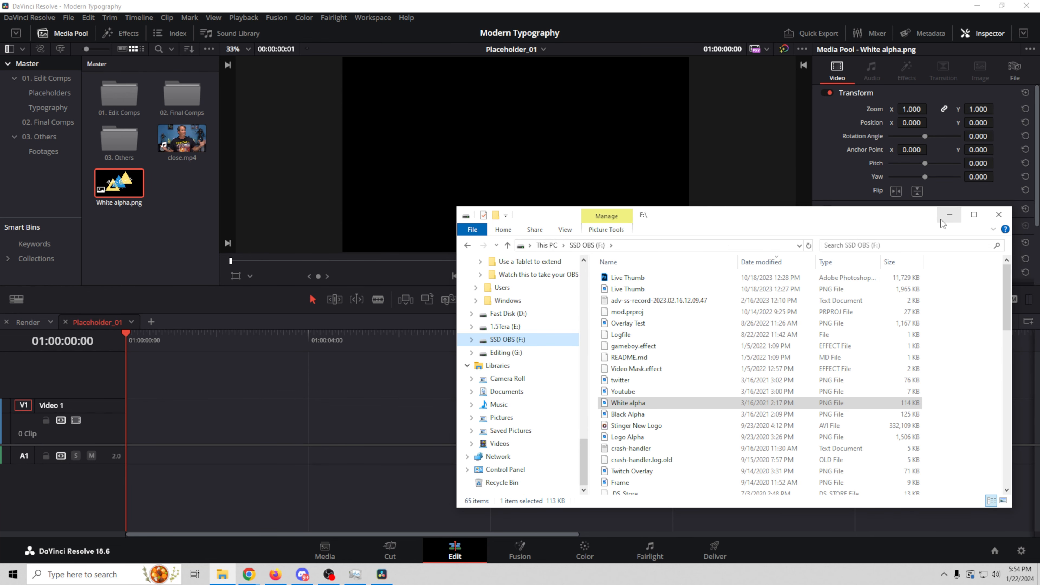
left_click(946, 217)
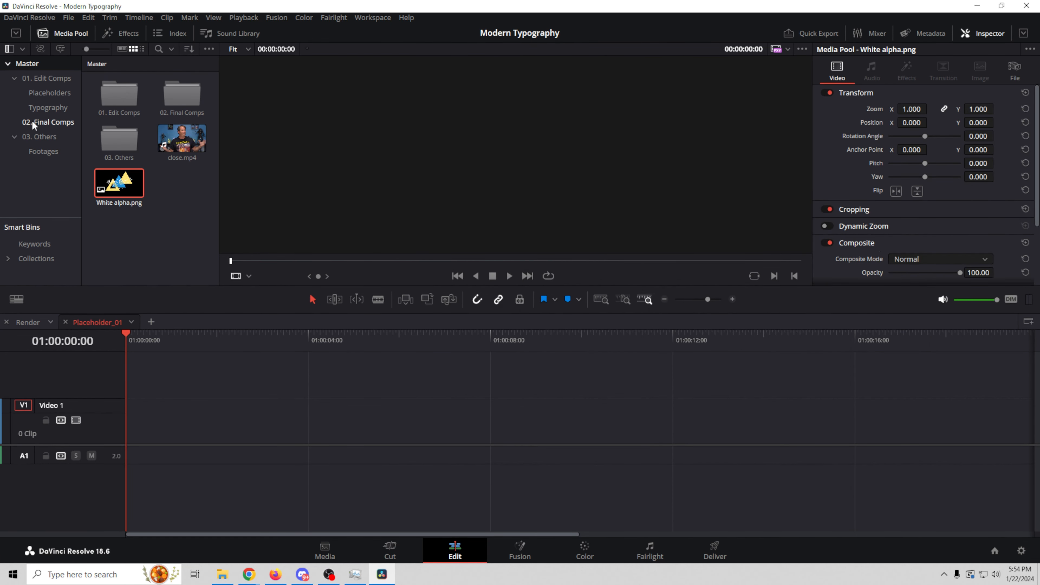
Step: Show the Placeholders bin, close the Placeholder_01 timeline and reopen it empty
left_click(43, 94)
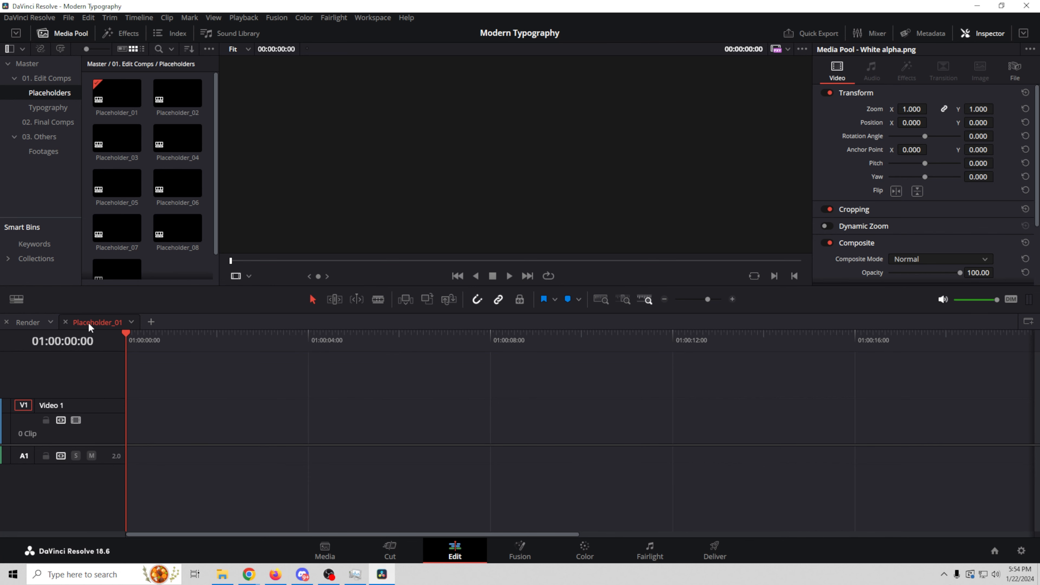
left_click(65, 322)
double_click(129, 100)
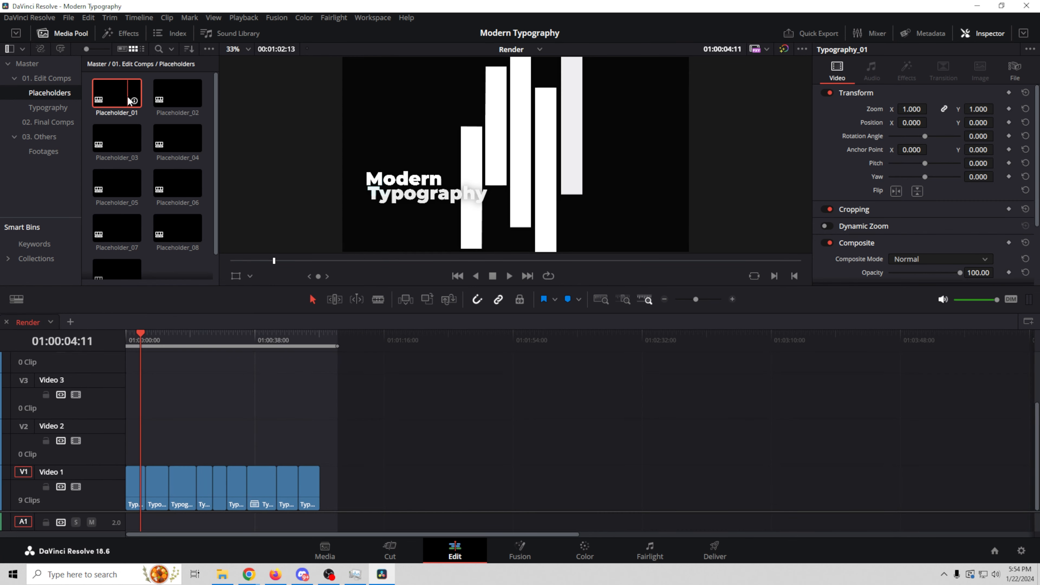
Step: Place close.mp4 into the Placeholder_01 timeline, then scrub the Render timeline to check it
left_click(25, 64)
left_click_drag(182, 140, 131, 445)
left_click(27, 323)
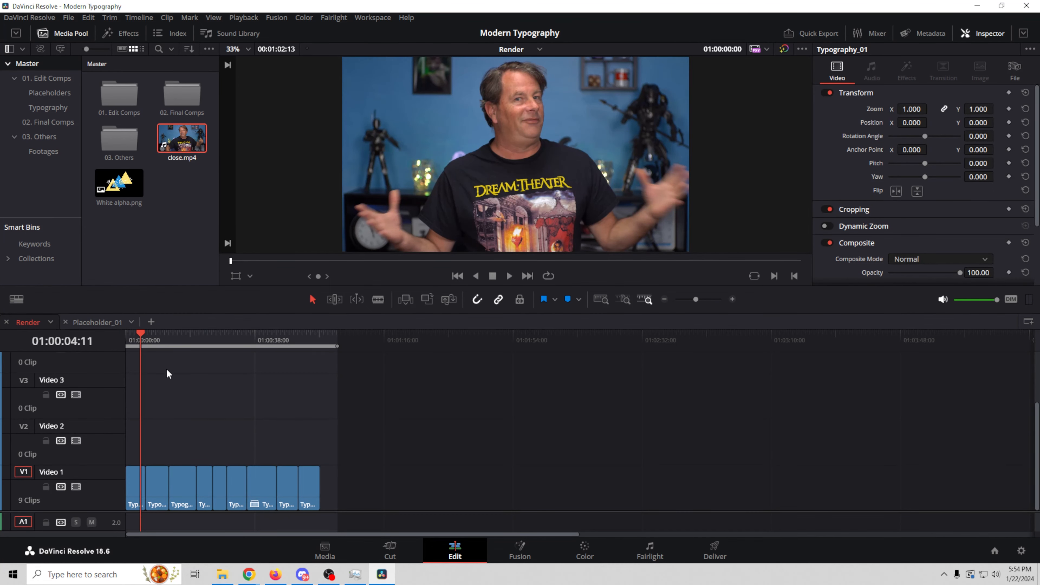
mouse_move(146, 344)
left_mouse_down()
mouse_move(135, 344)
mouse_move(166, 348)
mouse_move(127, 346)
left_mouse_up()
Step: Open Typography_01 from the Typography bin, preview it, and take its Text+ clip into Fusion
left_click(55, 105)
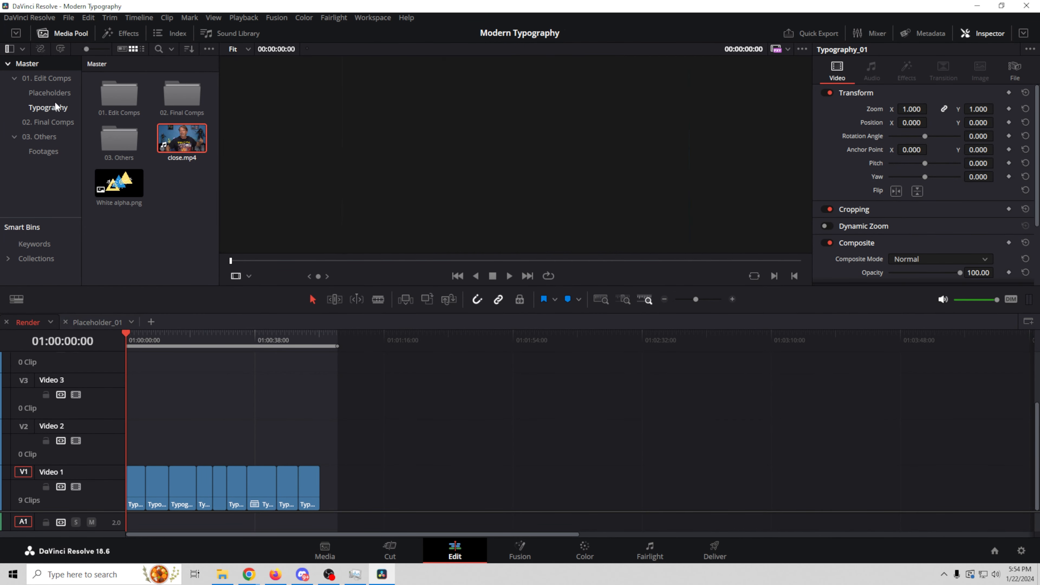
left_click(52, 105)
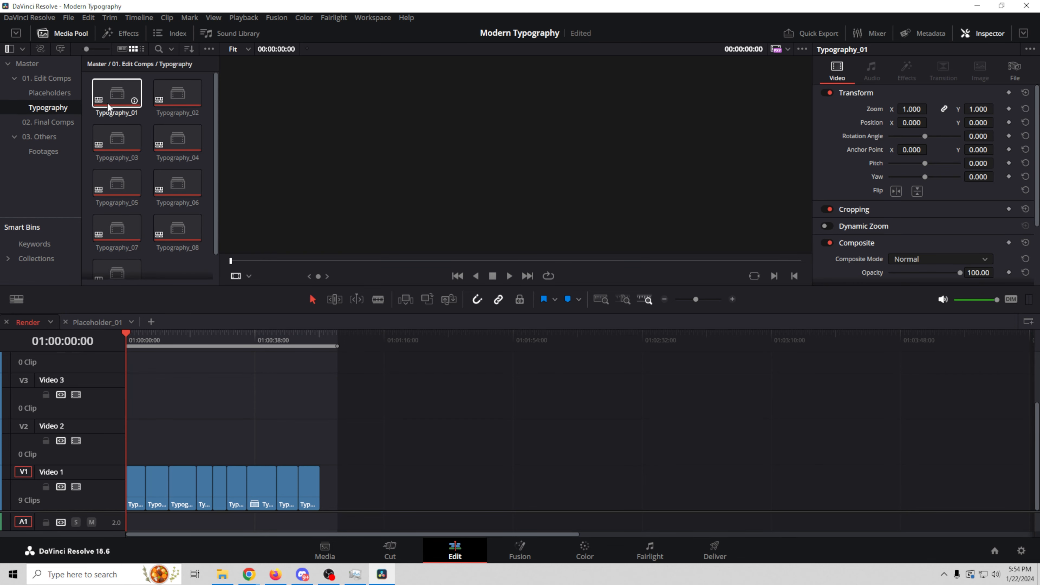
double_click(120, 101)
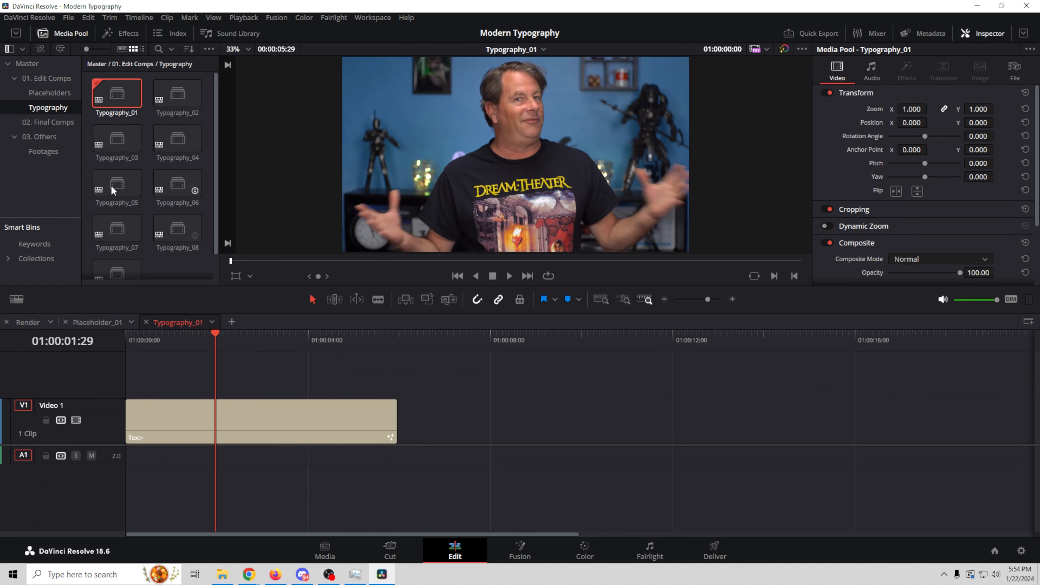
left_click_drag(222, 332, 322, 345)
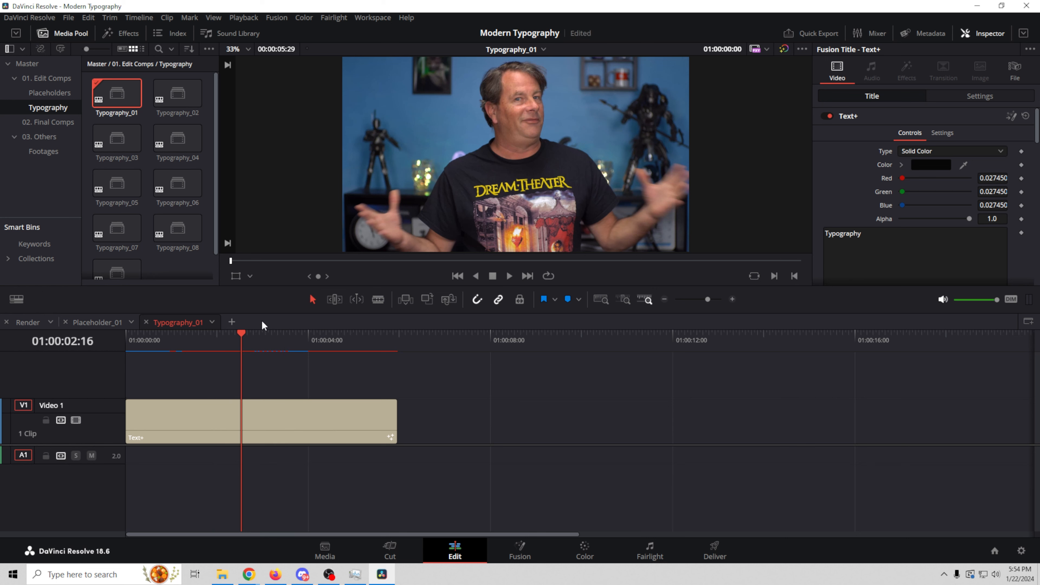
mouse_move(241, 336)
left_mouse_down()
mouse_move(135, 337)
mouse_move(253, 337)
left_mouse_up()
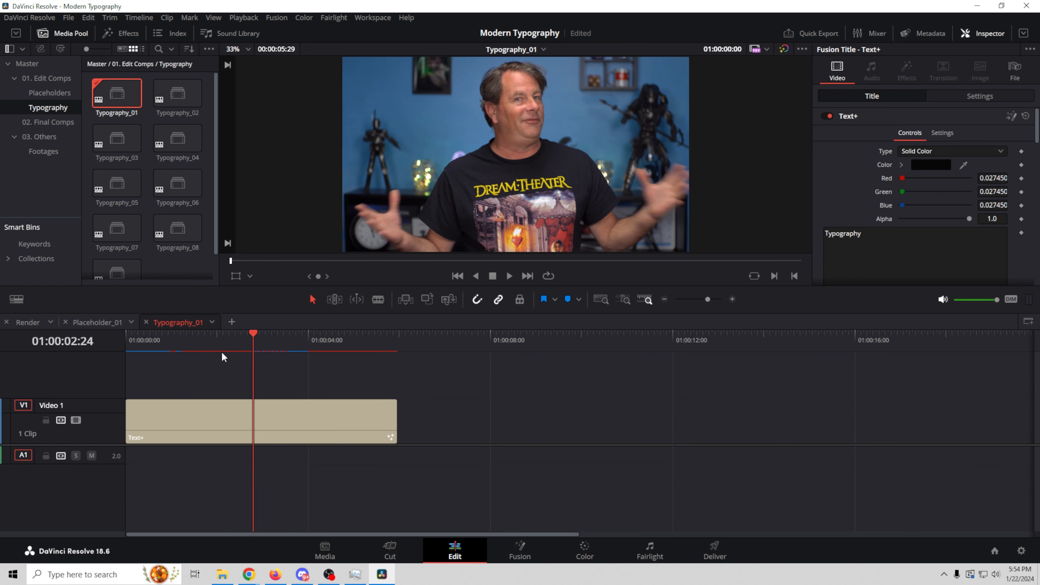
left_click(321, 424)
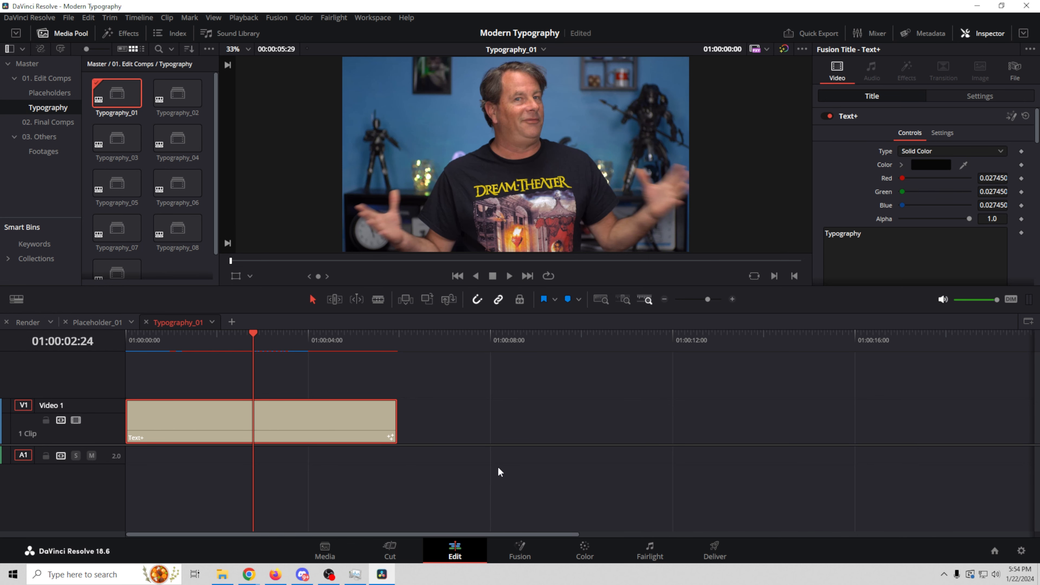
left_click(520, 549)
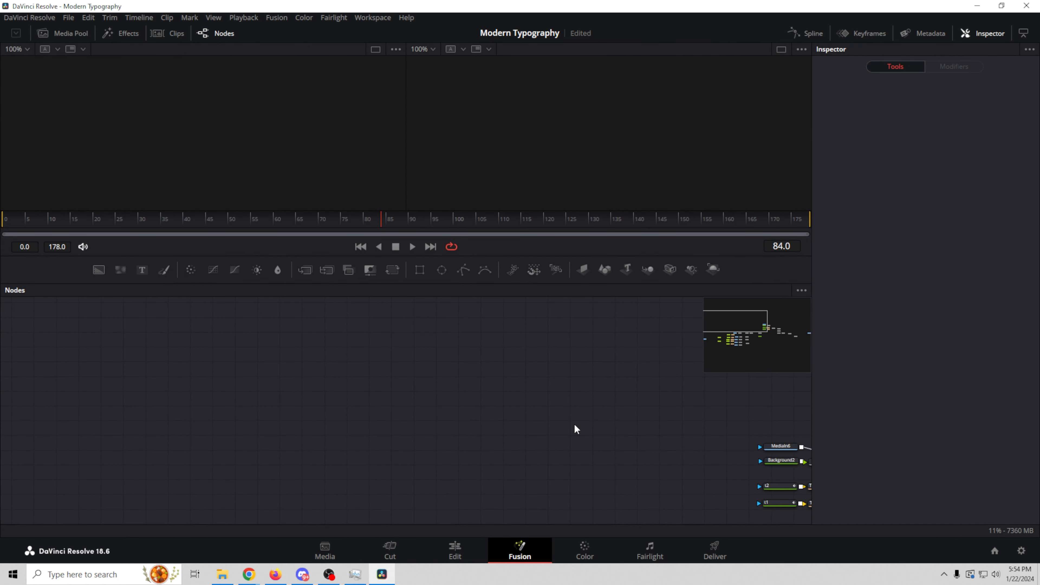
Step: Move the holder node beside the colour correctors and drop close.mp4 from the Media Pool onto it
mouse_move(728, 340)
left_mouse_down()
mouse_move(743, 342)
mouse_move(734, 344)
left_mouse_up()
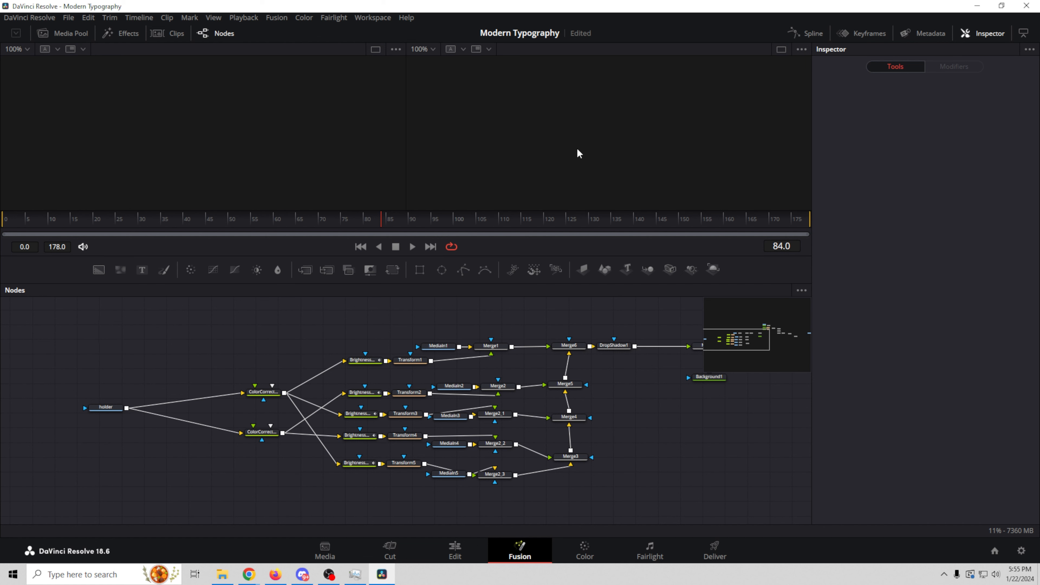
left_click(105, 410)
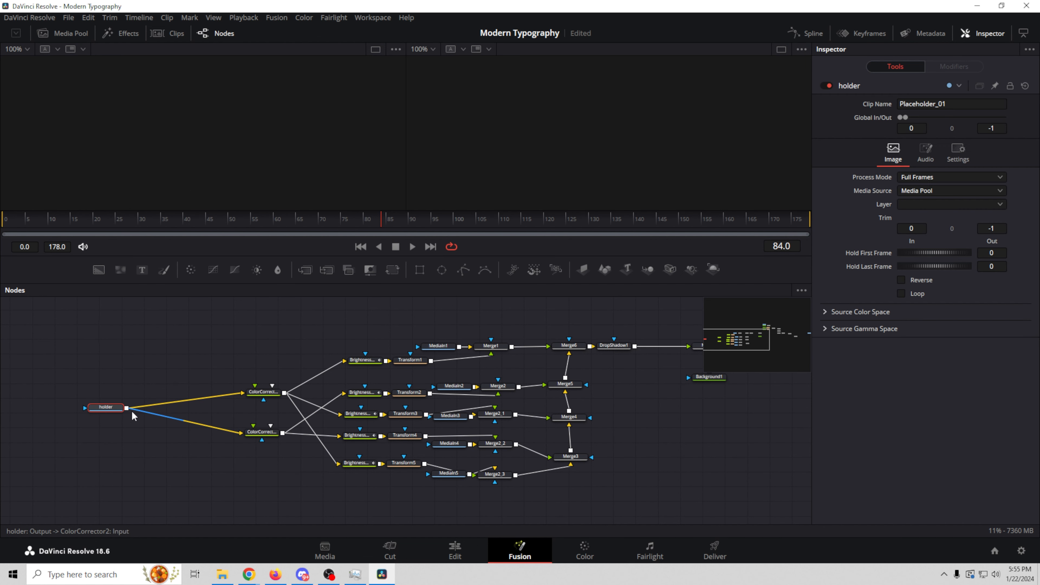
left_click_drag(101, 413, 195, 414)
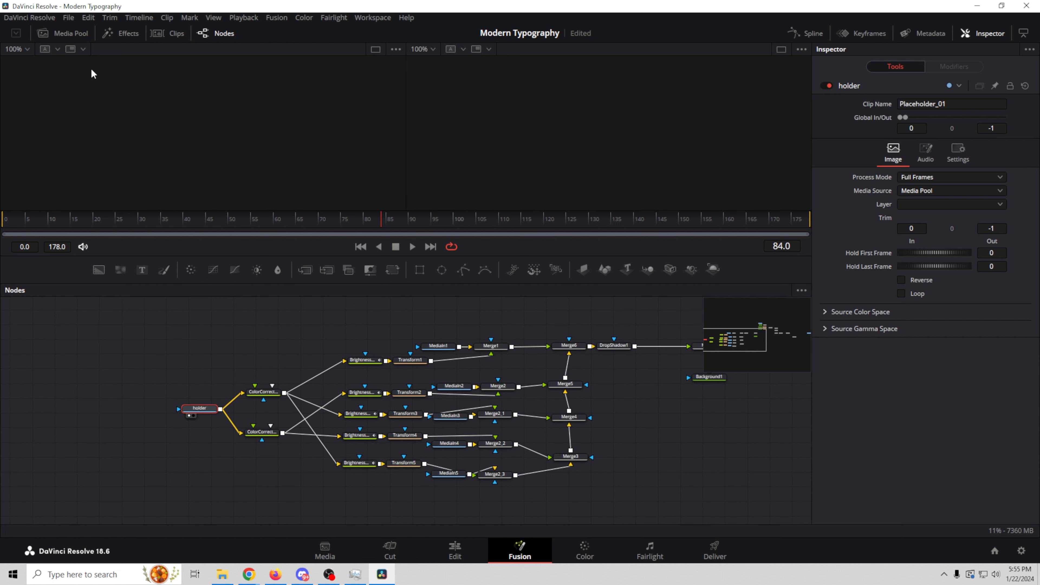
left_click(65, 34)
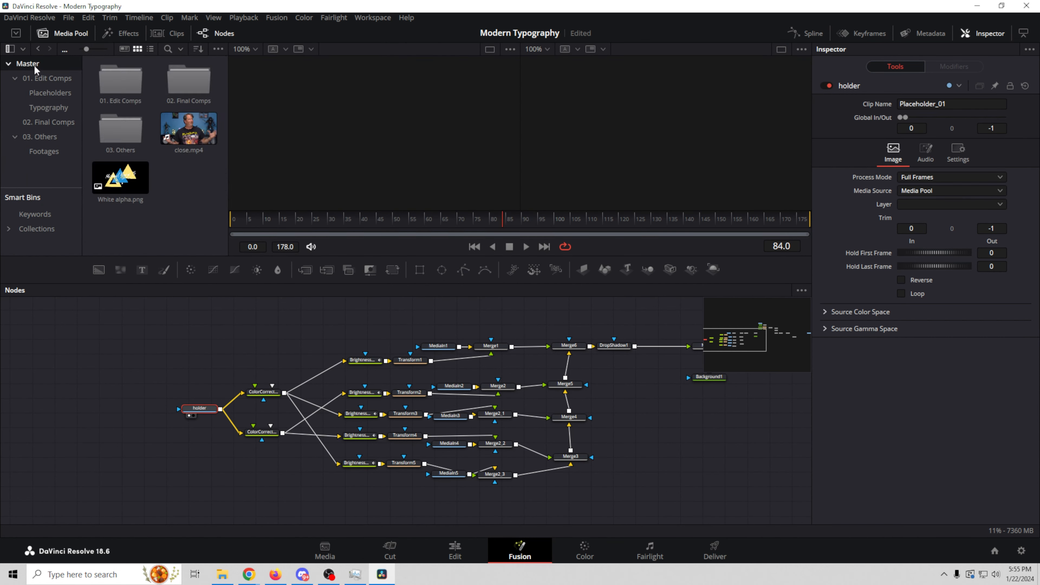
left_click_drag(190, 131, 200, 409)
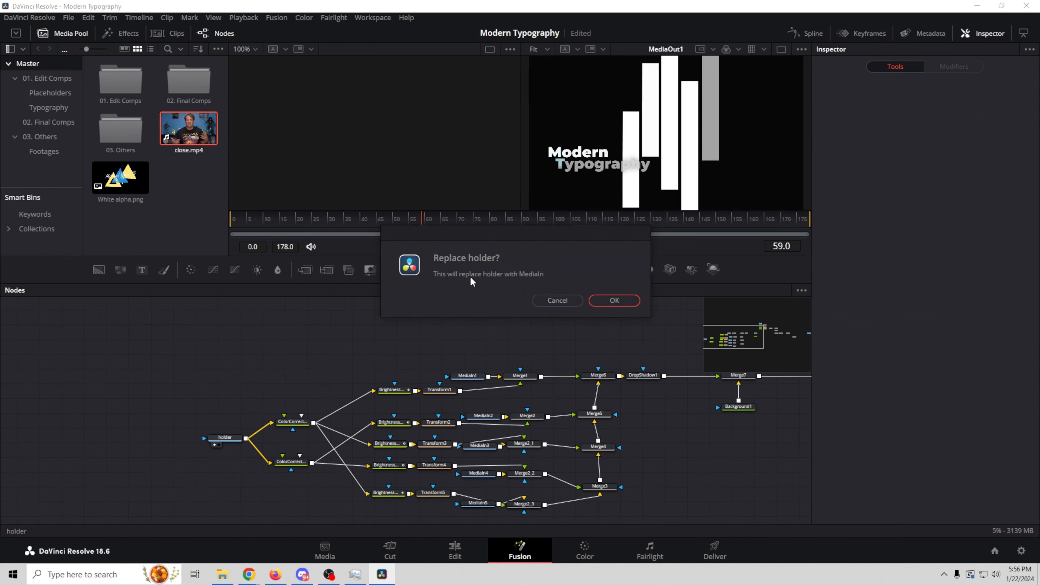
Step: Replace holder with close.mp4, hide the Media Pool, and show a colour corrector in the left viewer
left_click(617, 301)
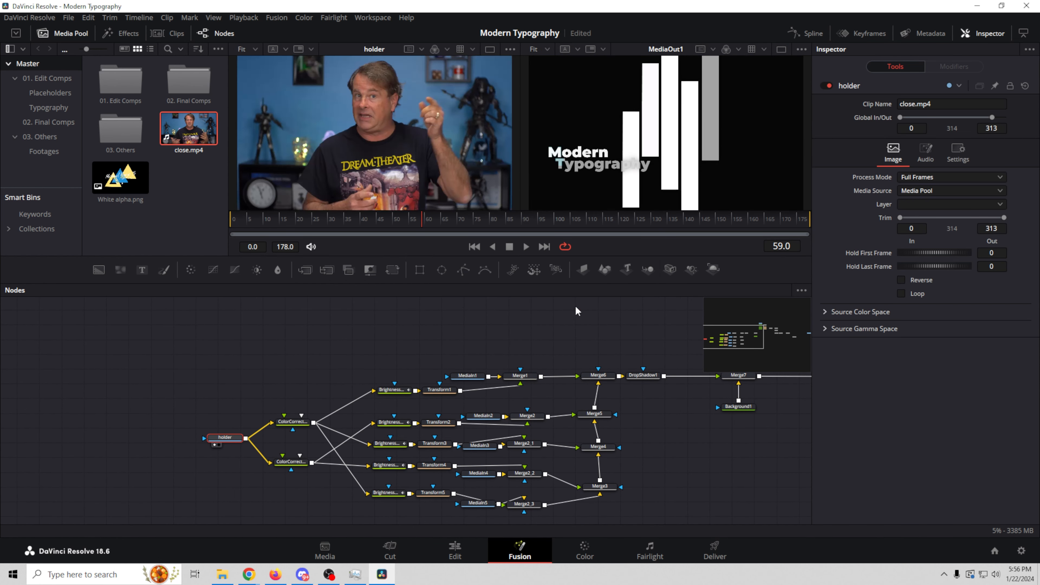
left_click(86, 122)
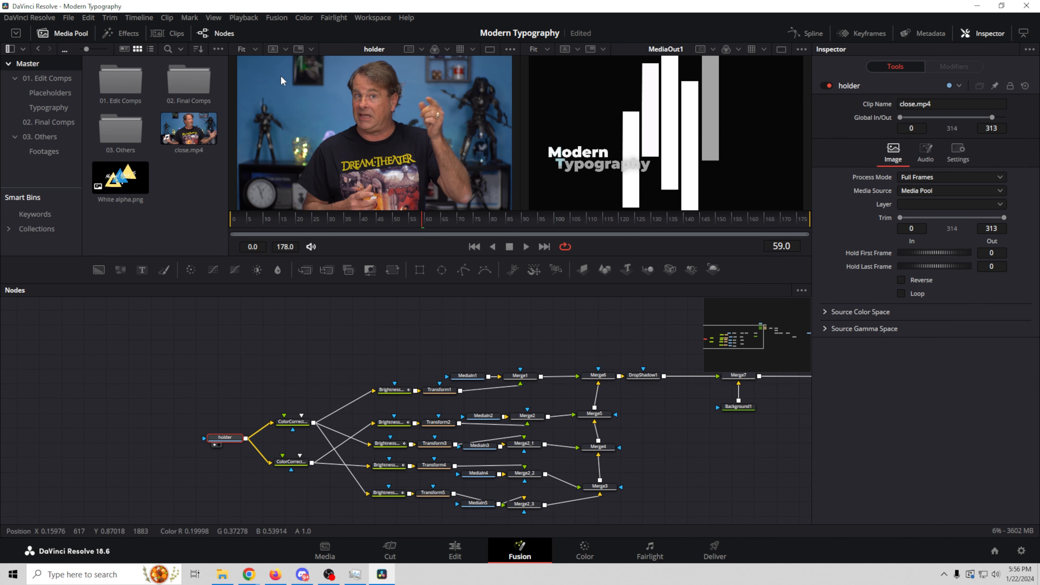
left_click(44, 33)
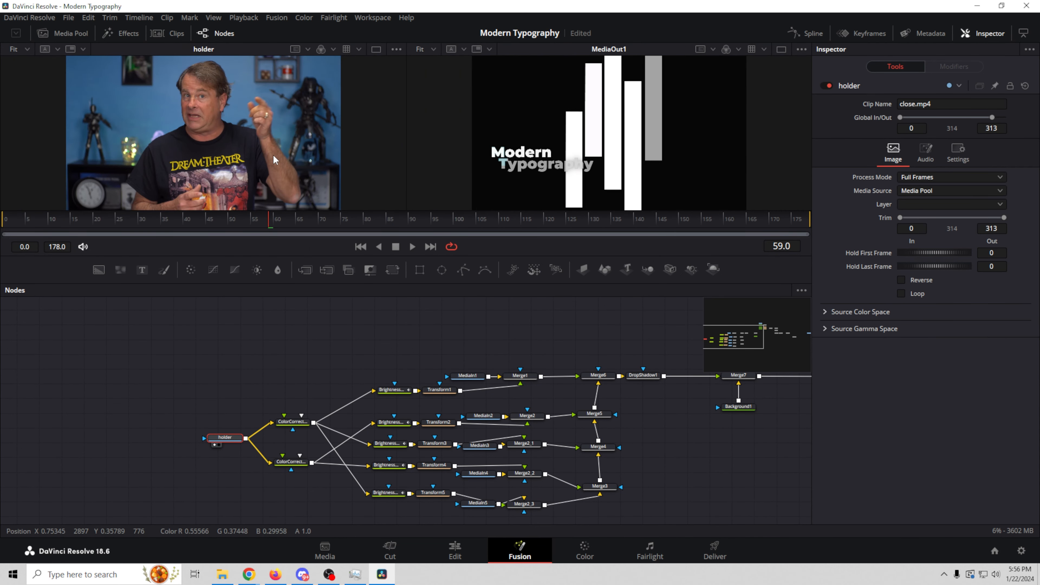
left_click_drag(293, 422, 234, 134)
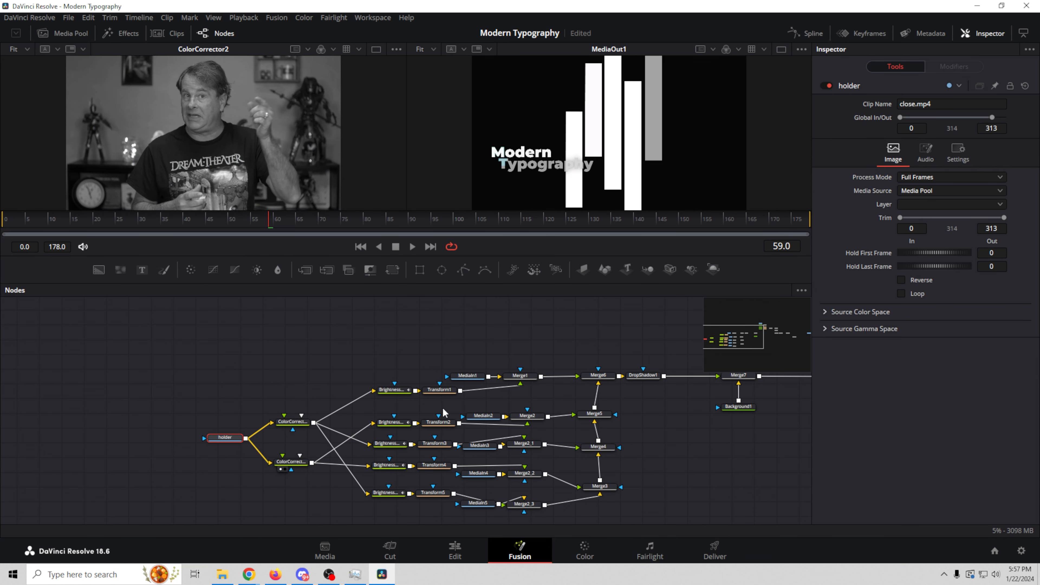
Step: Shift holder and both colour correctors right, play from frame 52, and bring MediaOut1 into view
left_click_drag(184, 395, 326, 510)
left_click_drag(292, 462, 327, 459)
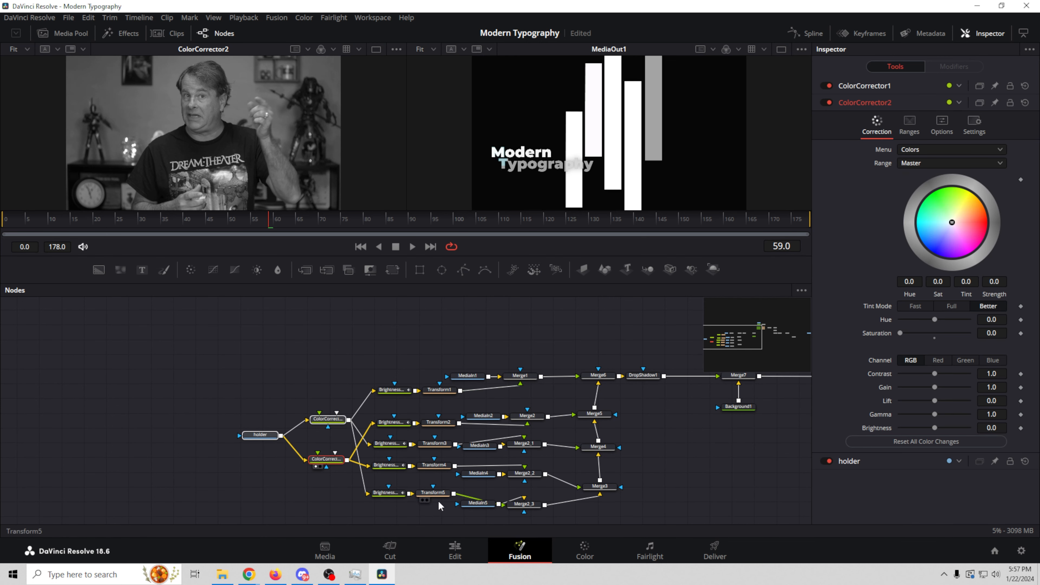
left_click(241, 220)
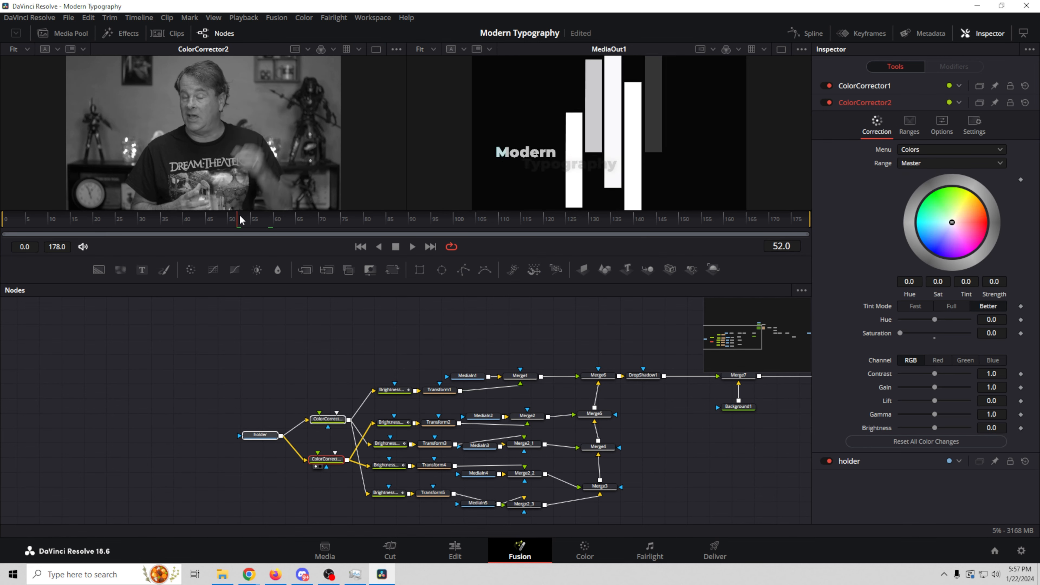
key("space")
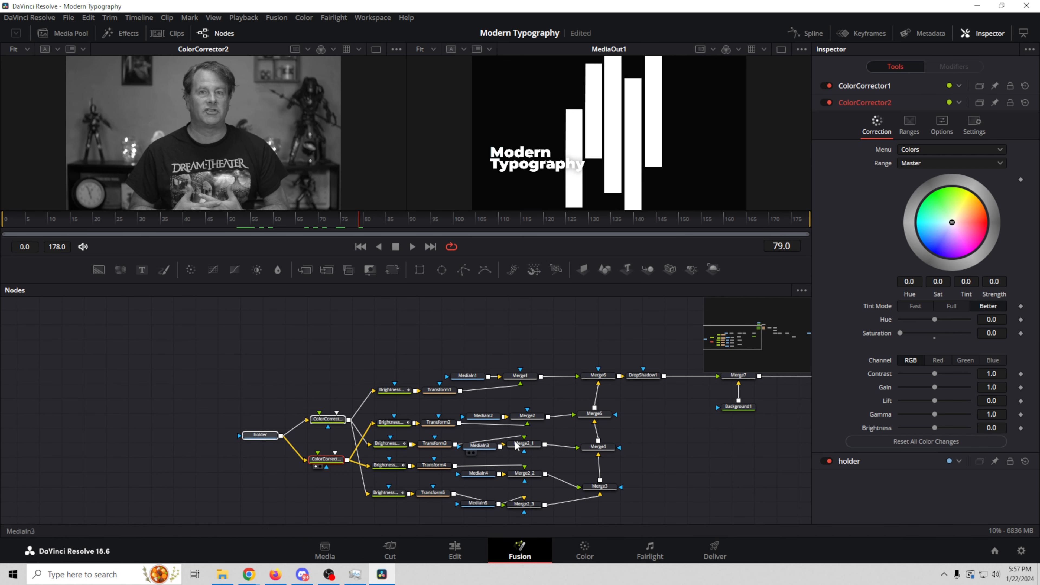
left_click_drag(722, 343, 788, 335)
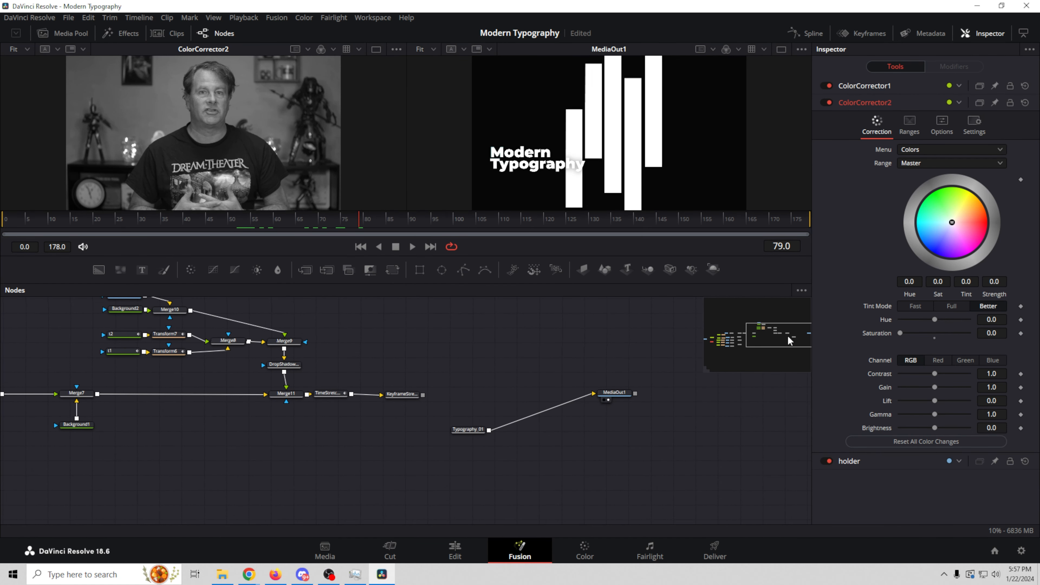
mouse_move(468, 432)
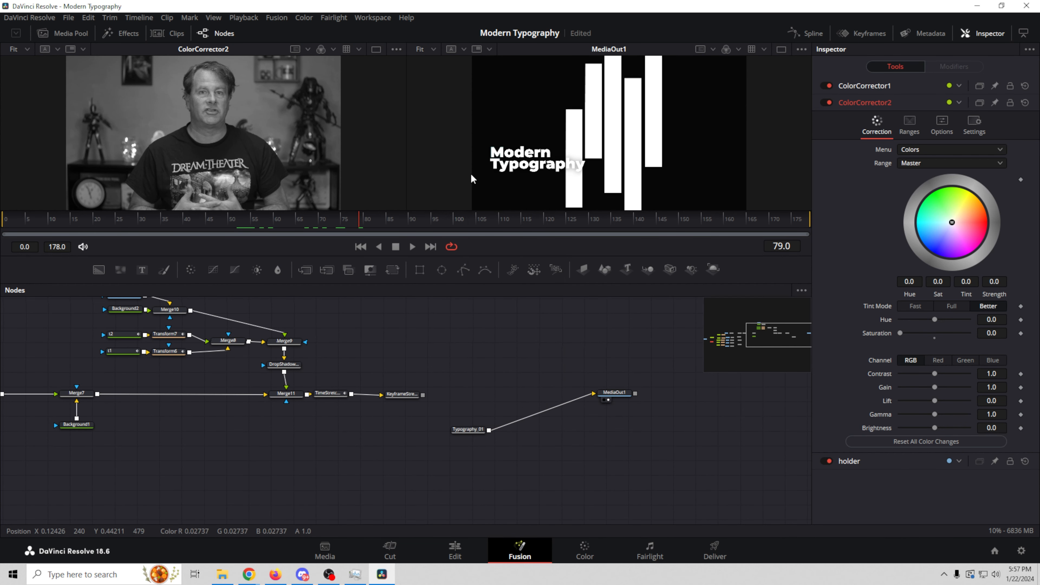
Step: Move Typography_01 aside, disconnect it from MediaOut1, and wire KeyframeStretcher's output into MediaOut1
left_click_drag(458, 429, 515, 450)
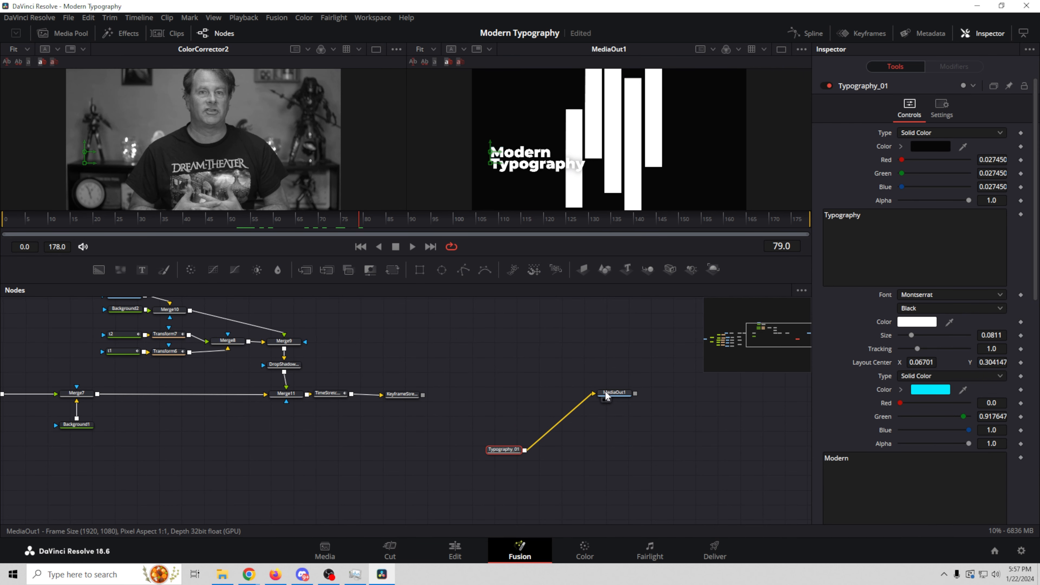
left_click_drag(595, 393, 476, 448)
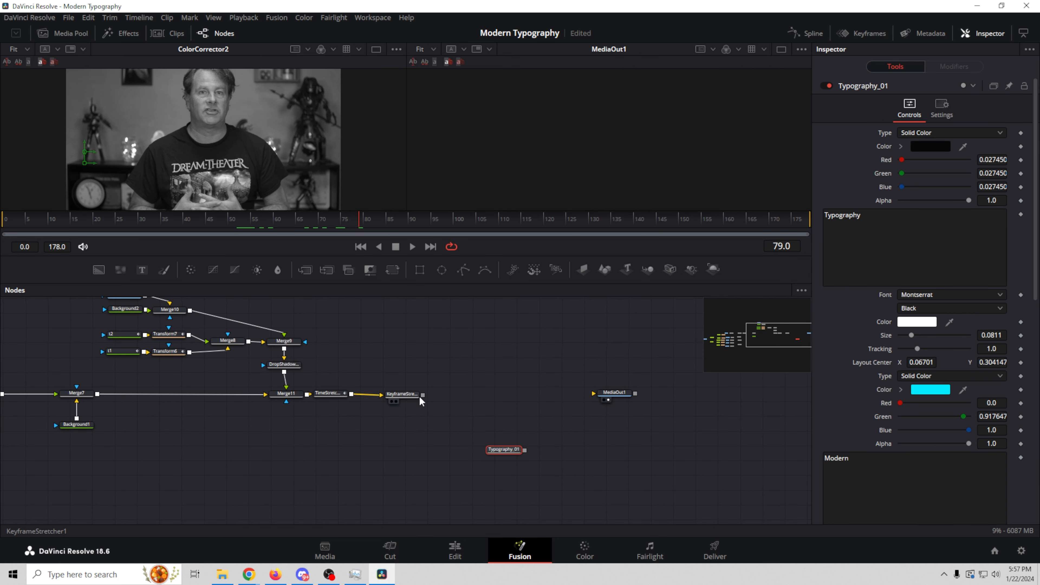
left_click_drag(422, 395, 495, 395)
Step: Inspect the MediaOut1 node, then the DropShadow1 node's settings
left_click(496, 396)
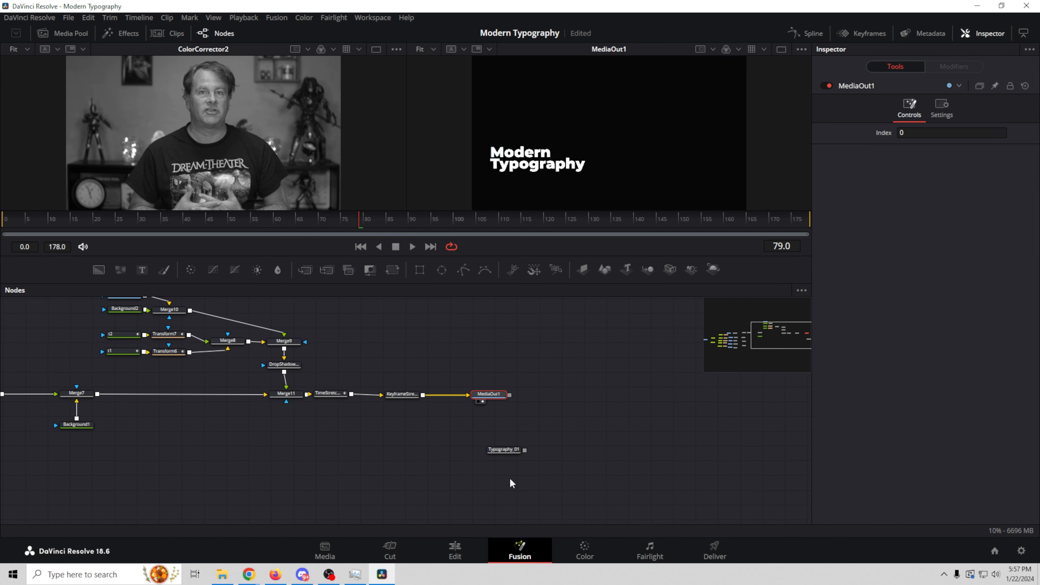
left_click_drag(775, 345, 746, 340)
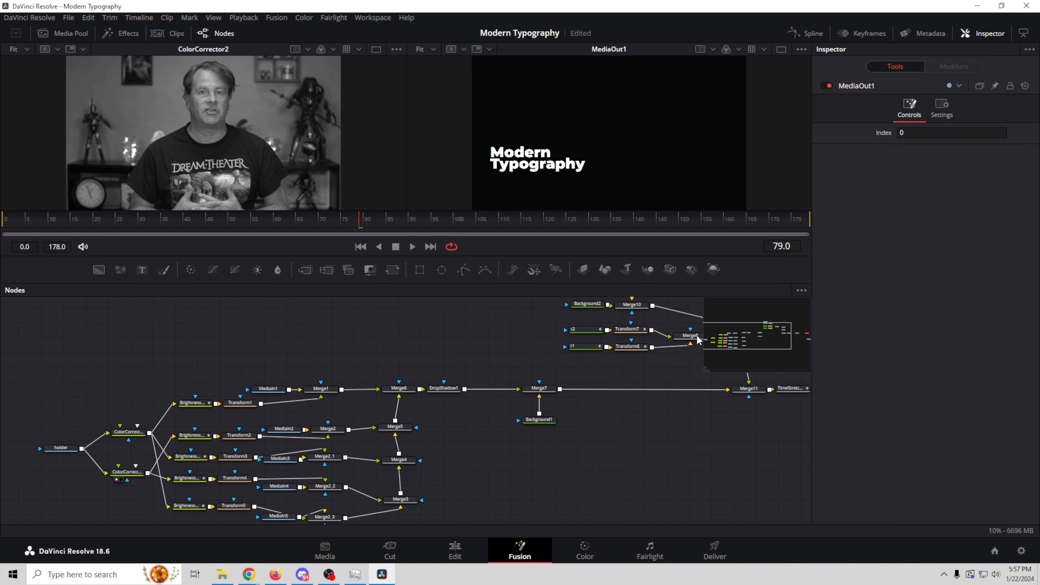
left_click(446, 389)
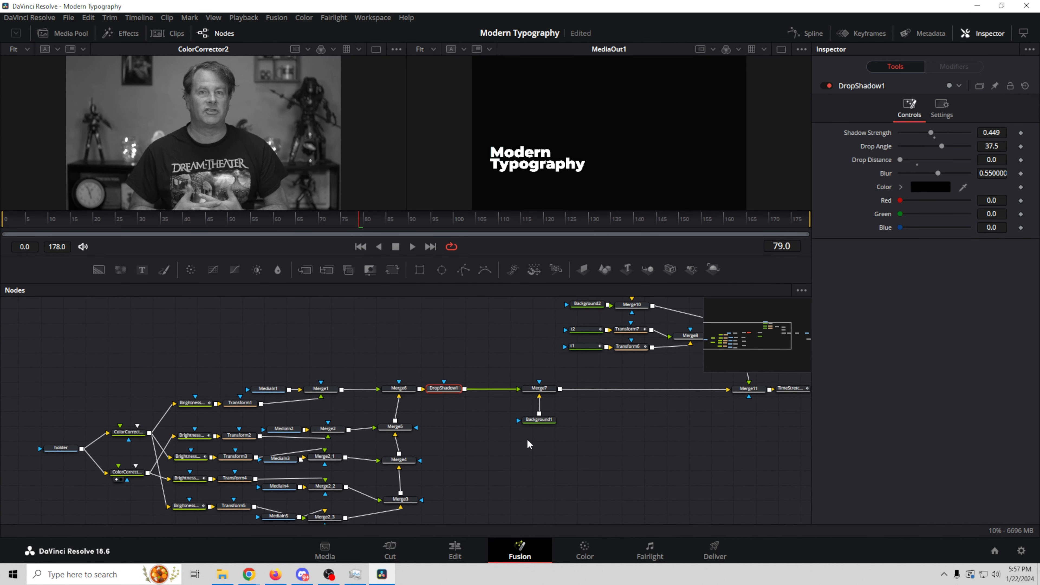
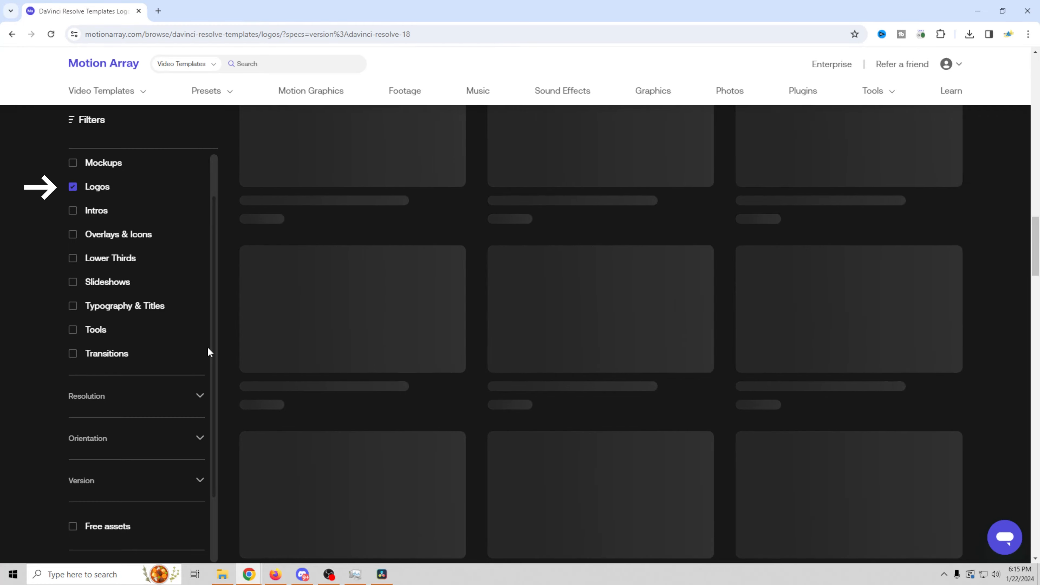
Step: Scroll the Motion Array logo results down to the Light Glow Logo template
scroll(362, 351, "down", 5)
scroll(364, 351, "down", 15)
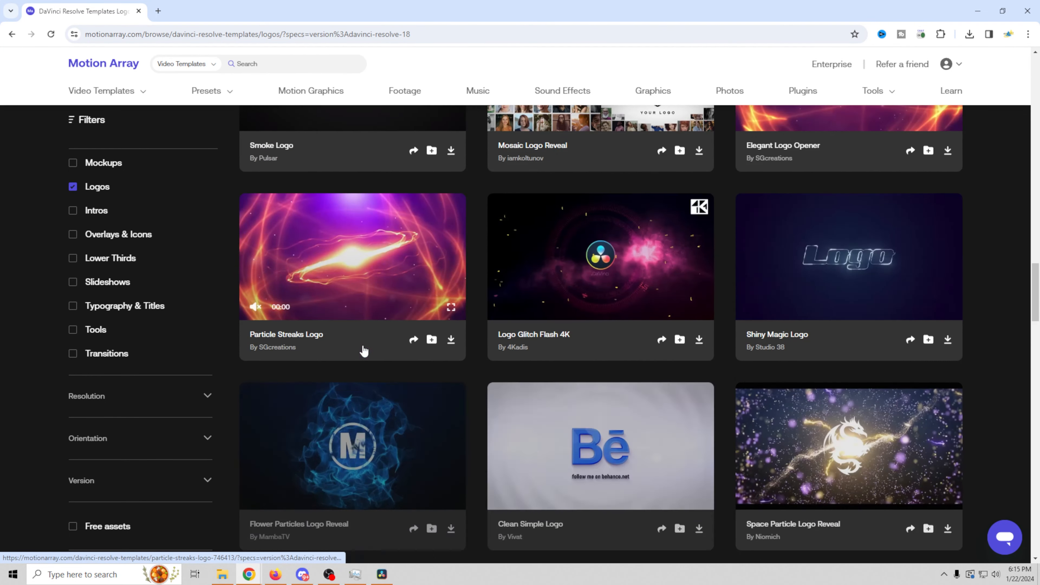
scroll(365, 351, "down", 6)
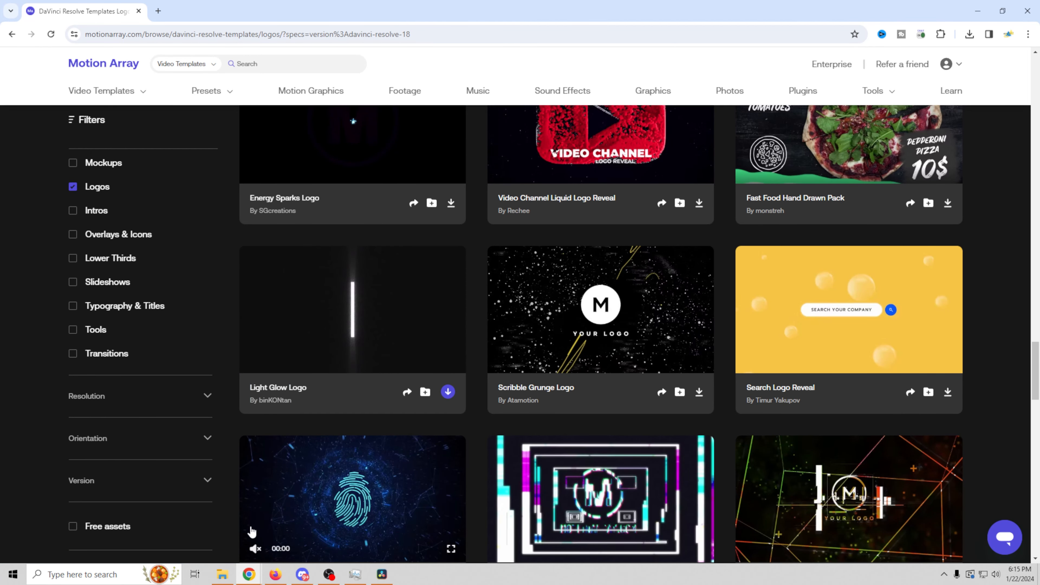
Step: Show the Downloads folder in File Explorer with the Light-glow-logo-1277567 download
left_click(223, 574)
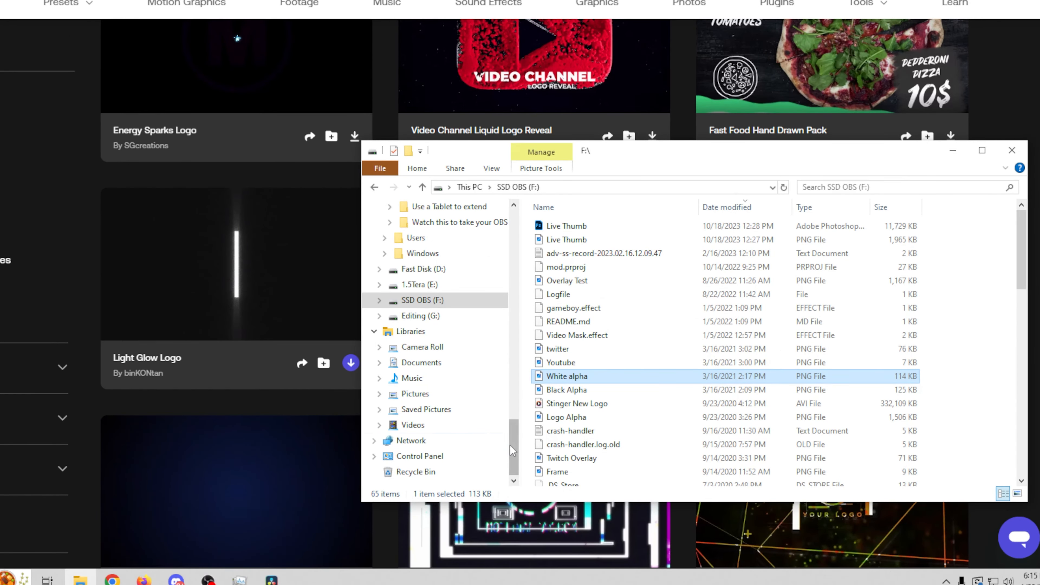
left_click_drag(510, 444, 512, 266)
left_click(421, 331)
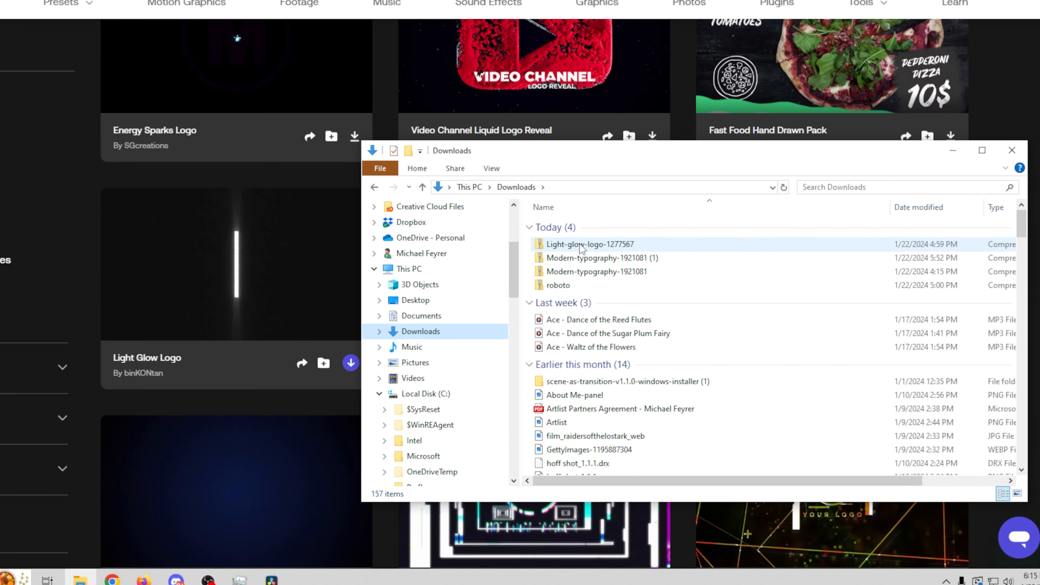
Step: Open the extracted Light-glow-logo-1277567 folder and check its Font and Help subfolders
left_click_drag(511, 268, 515, 328)
left_click(460, 410)
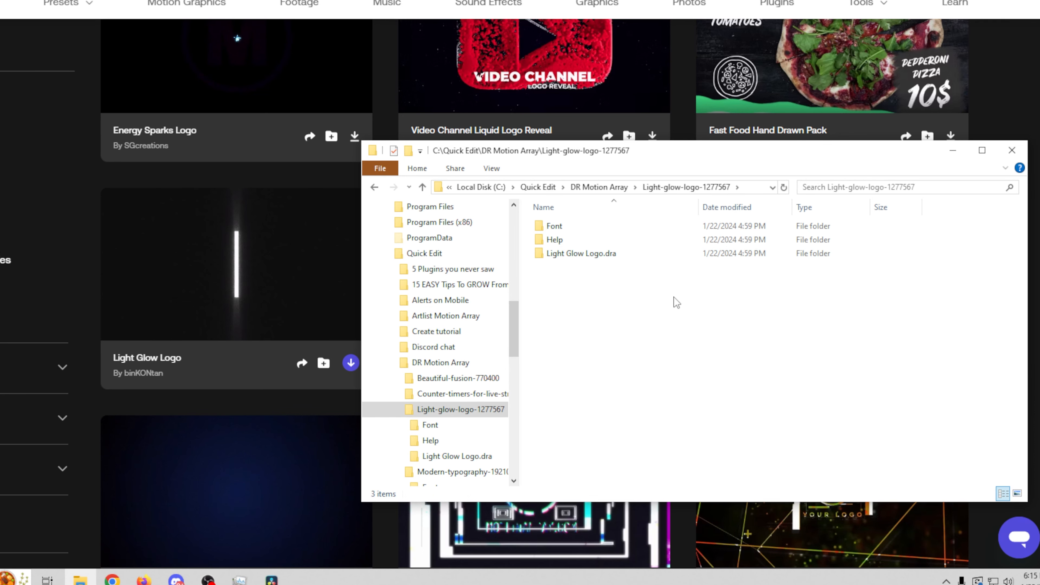
double_click(556, 226)
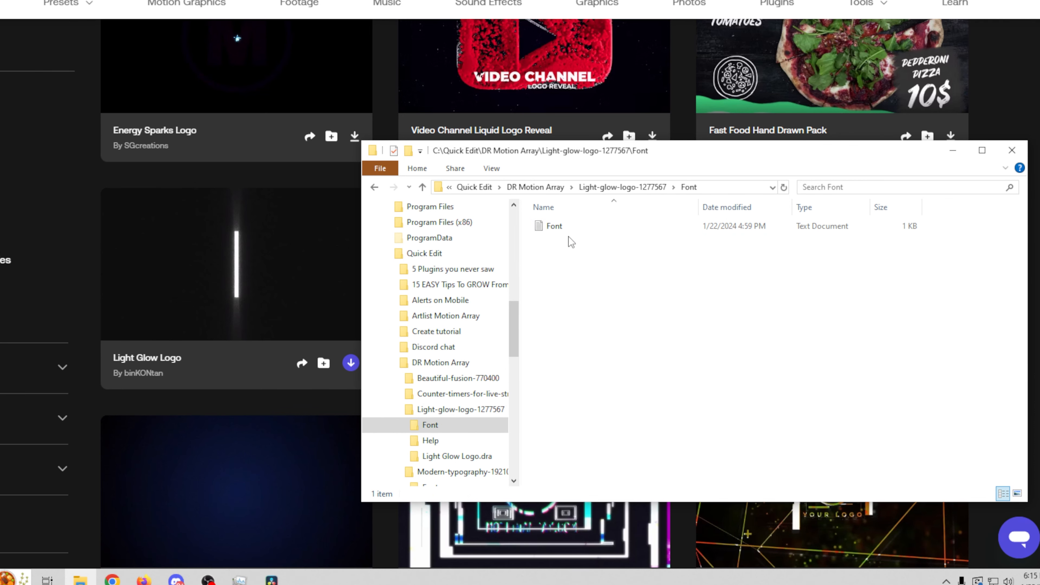
left_click(621, 187)
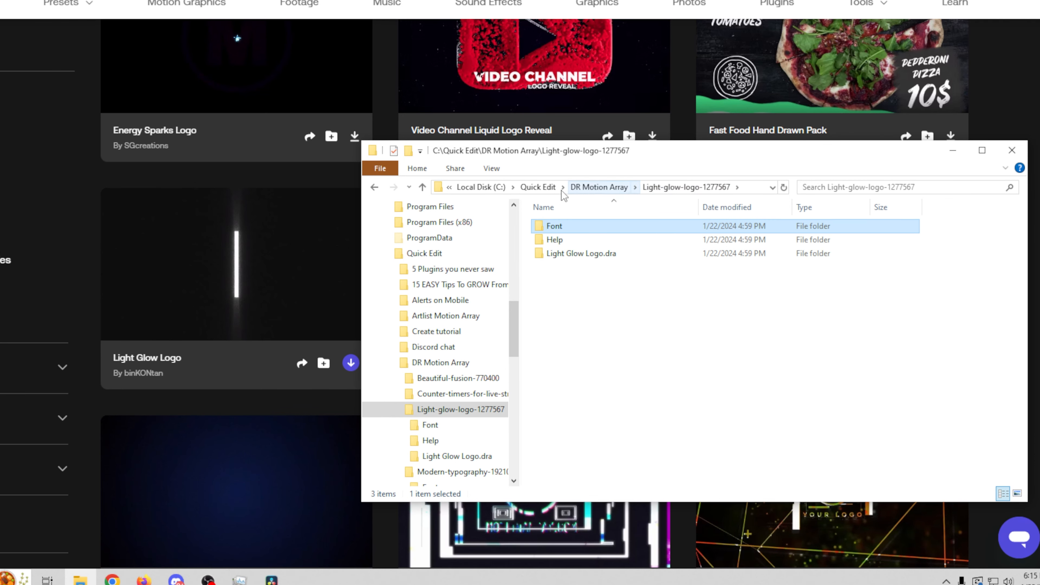
double_click(554, 240)
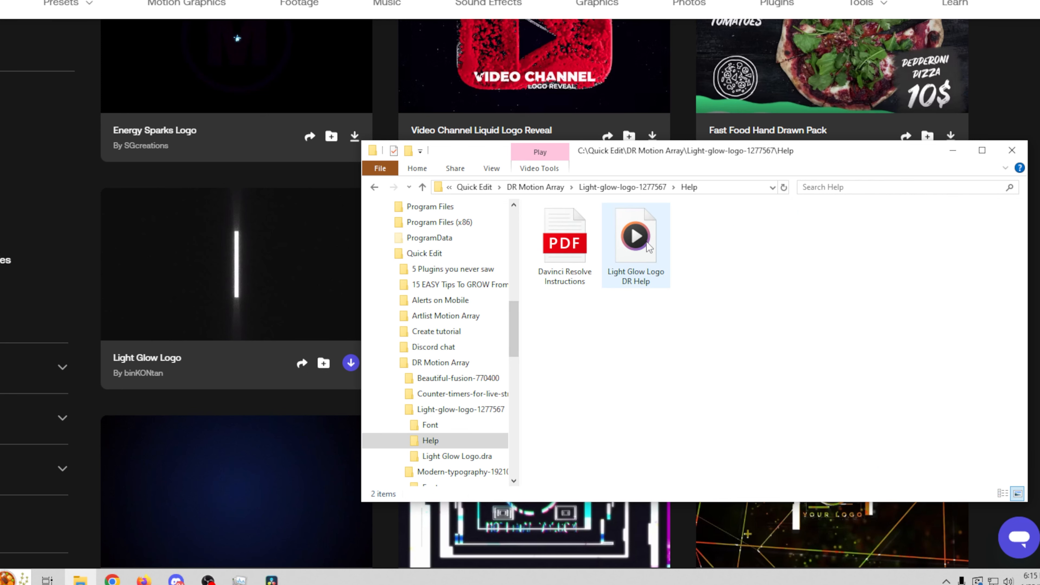
left_click(620, 187)
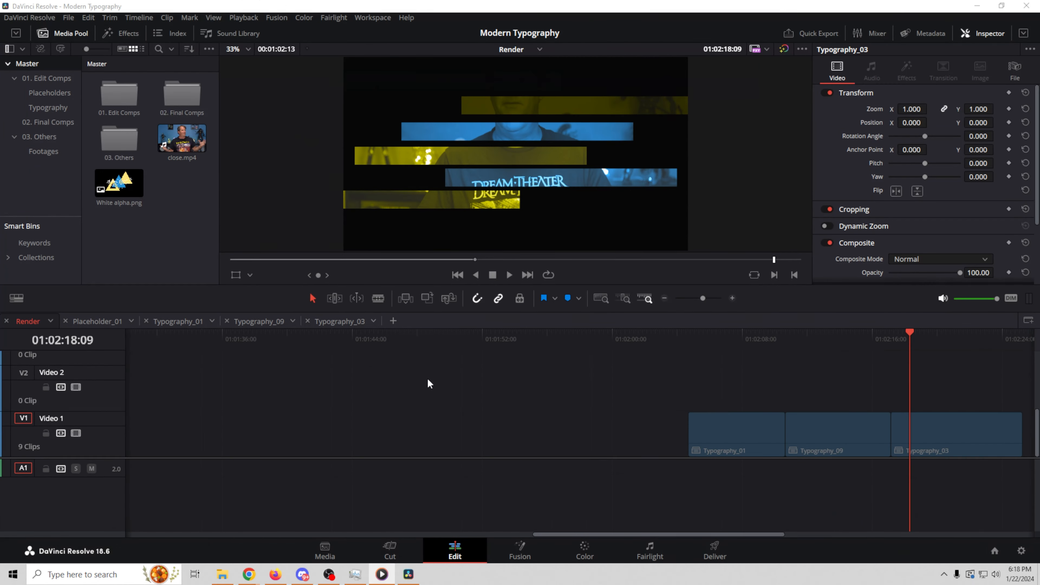
Step: Restore the Light Glow Logo.dra archive in the Project Manager
left_click(69, 18)
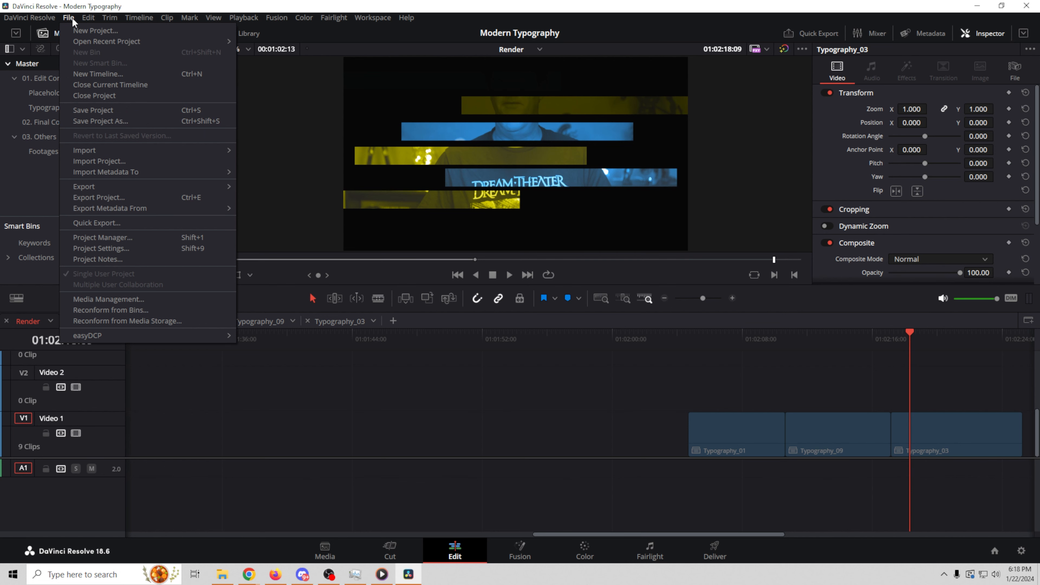
left_click(110, 238)
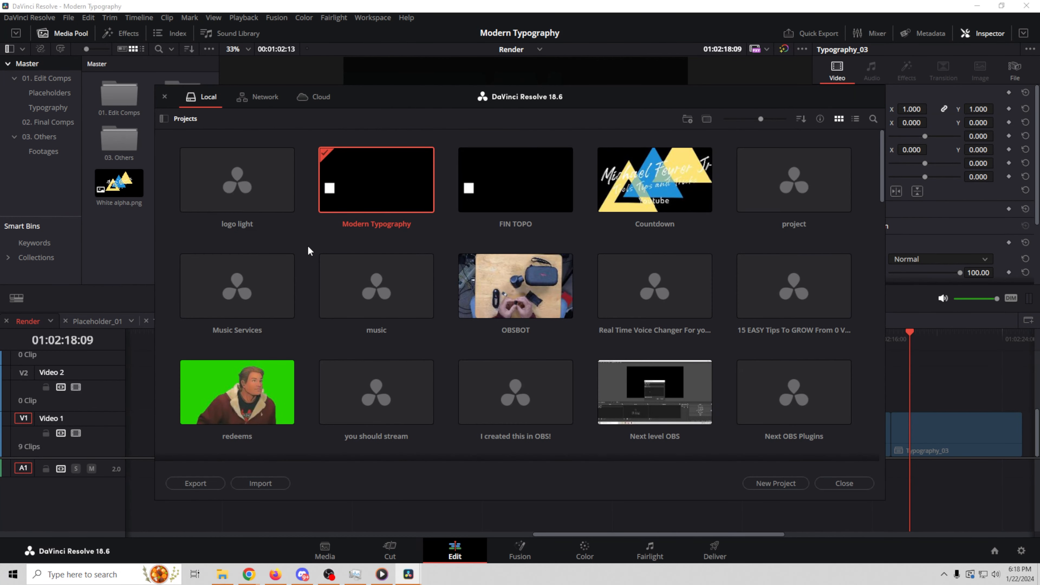
right_click(313, 227)
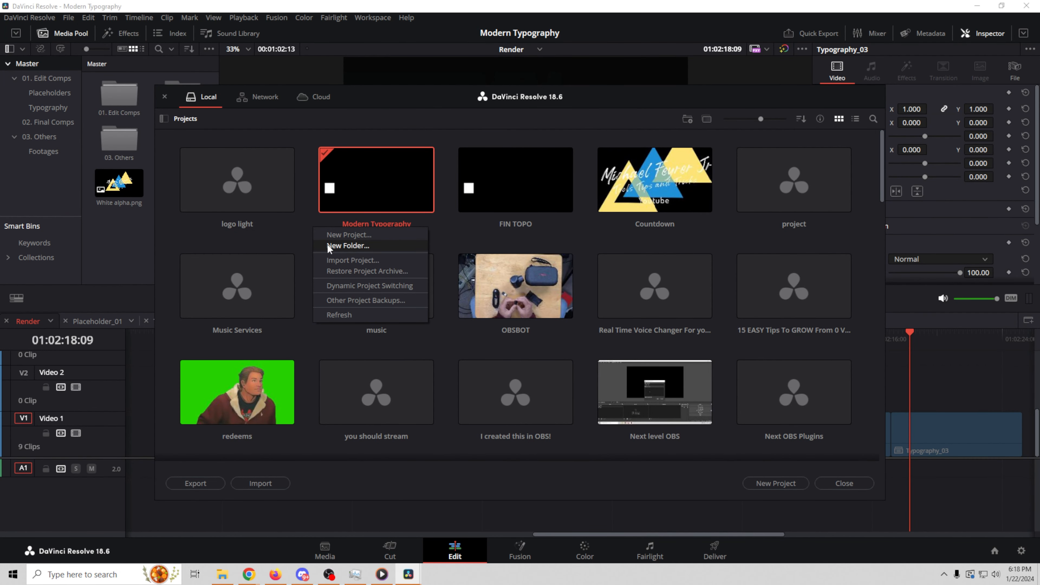
right_click(299, 142)
left_click(351, 185)
left_click(389, 180)
left_click(586, 359)
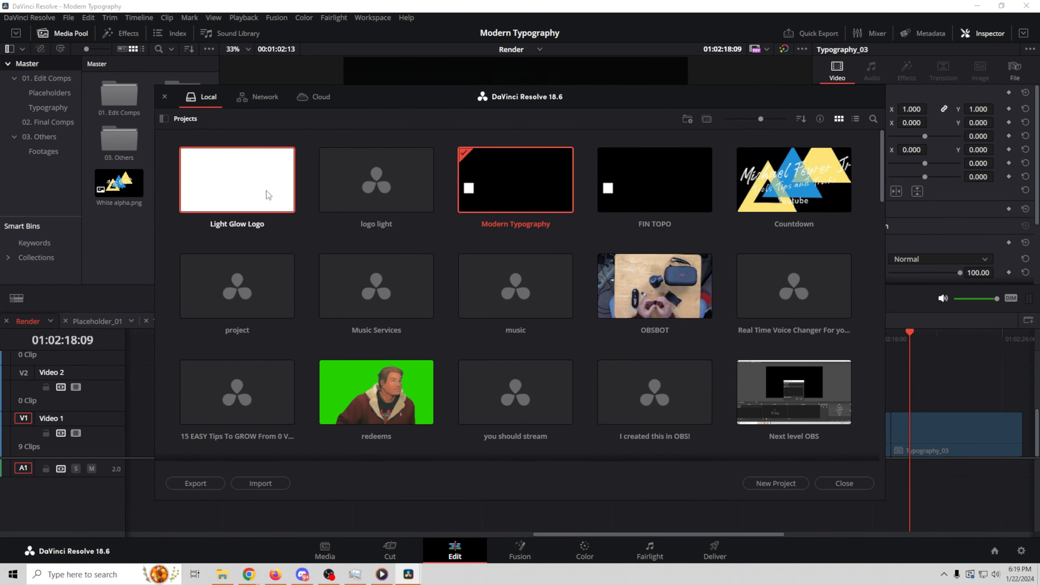
Step: Open the restored Light Glow Logo project and look through its 01 Edit and Master bins
double_click(229, 198)
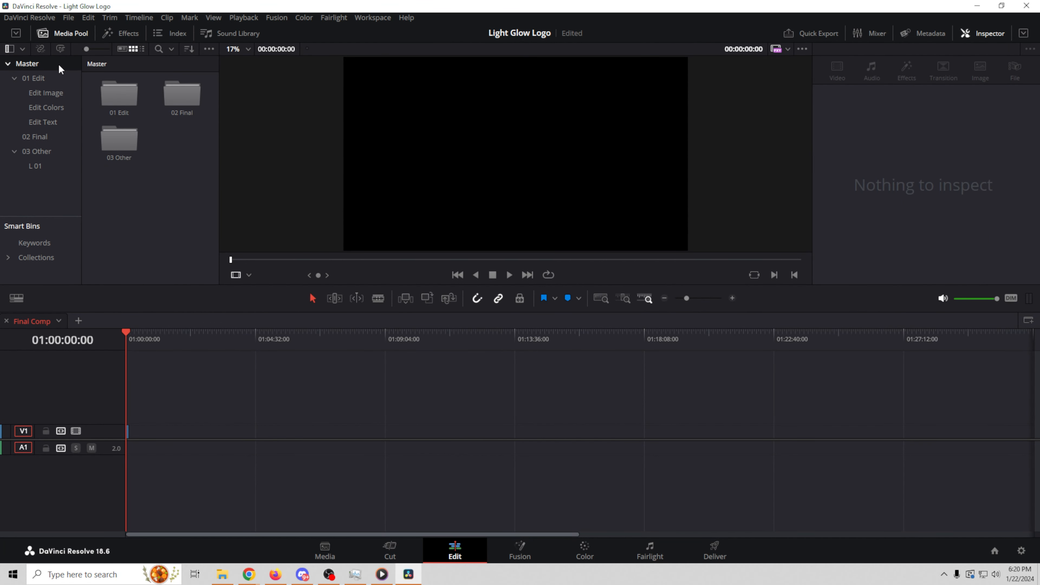
left_click(49, 74)
left_click(41, 62)
Step: Take the Light Glow Logo Master bin and switch back to the Modern Typography project
right_click(42, 64)
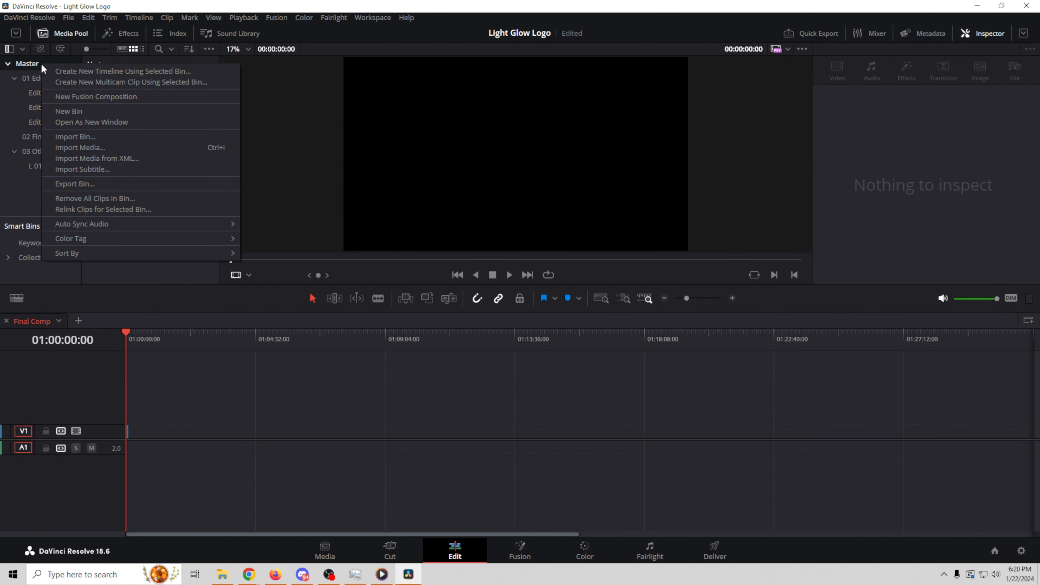
left_click(34, 64)
left_click(69, 17)
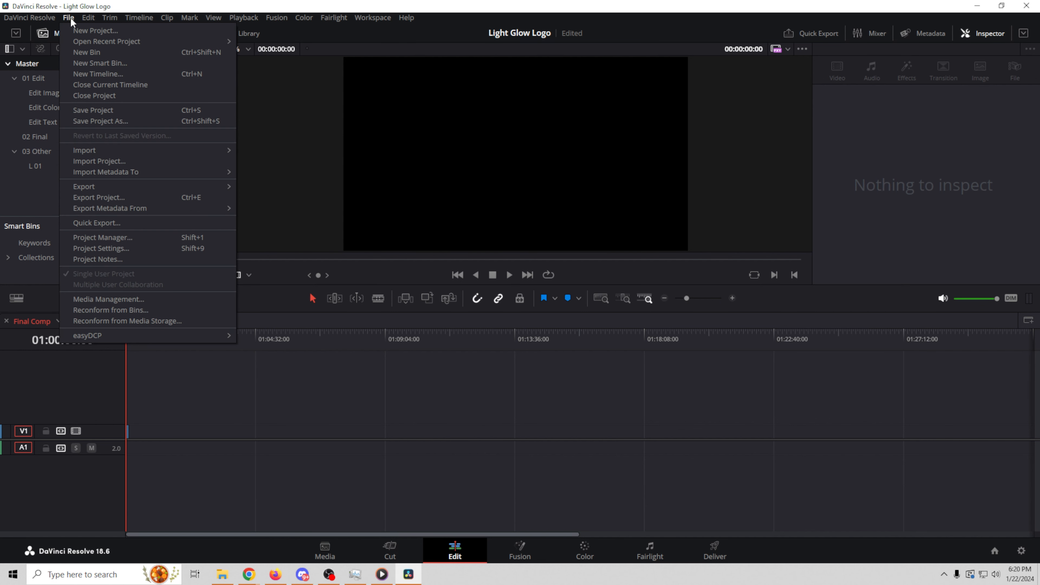
left_click(104, 110)
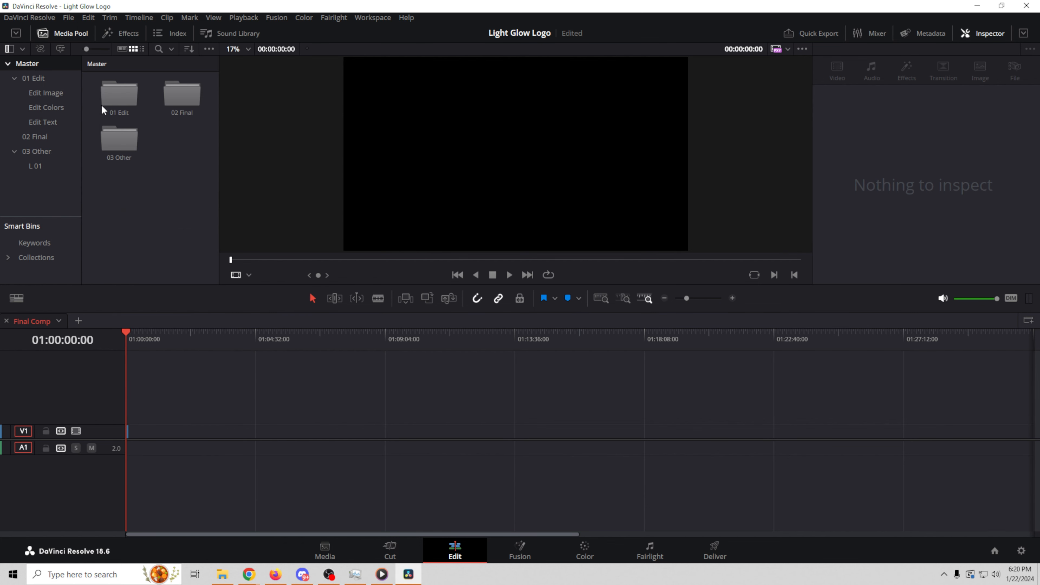
left_click(69, 18)
mouse_move(94, 40)
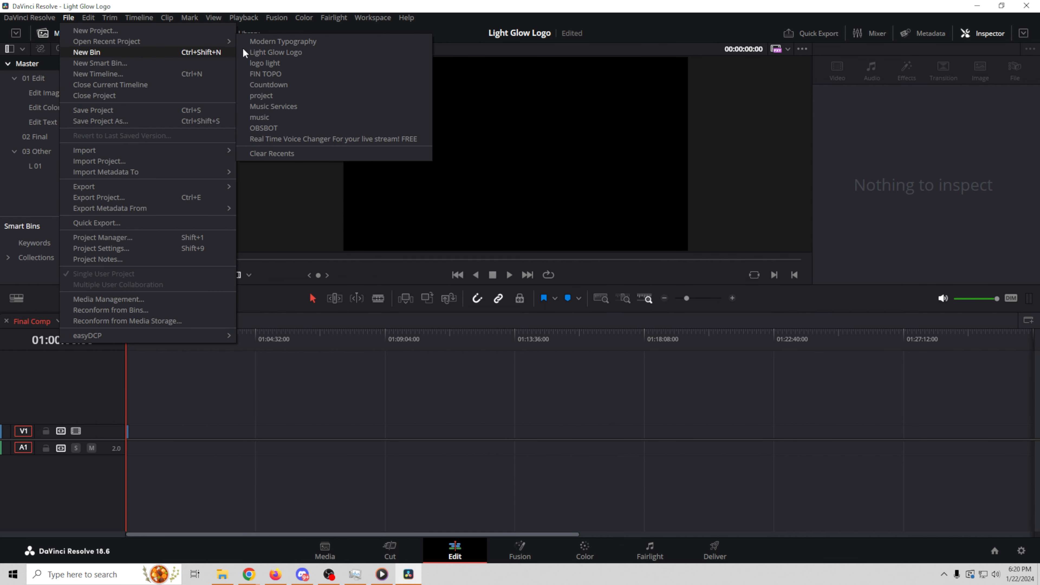
left_click(287, 41)
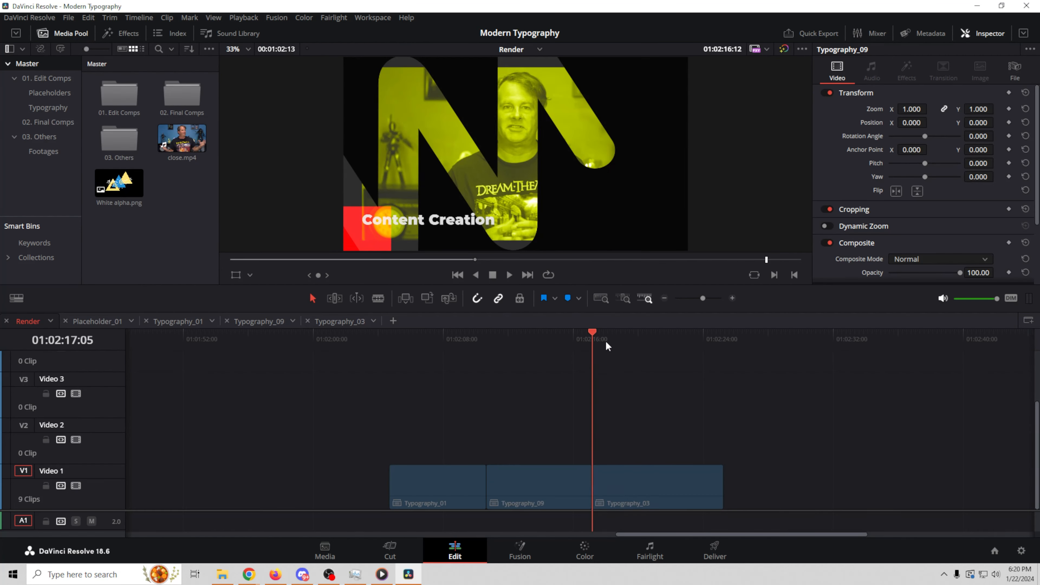
Step: Paste the Light Glow Logo bins into the Modern Typography Media Pool
left_click_drag(597, 345, 598, 378)
left_click(150, 232)
key("ctrl+v")
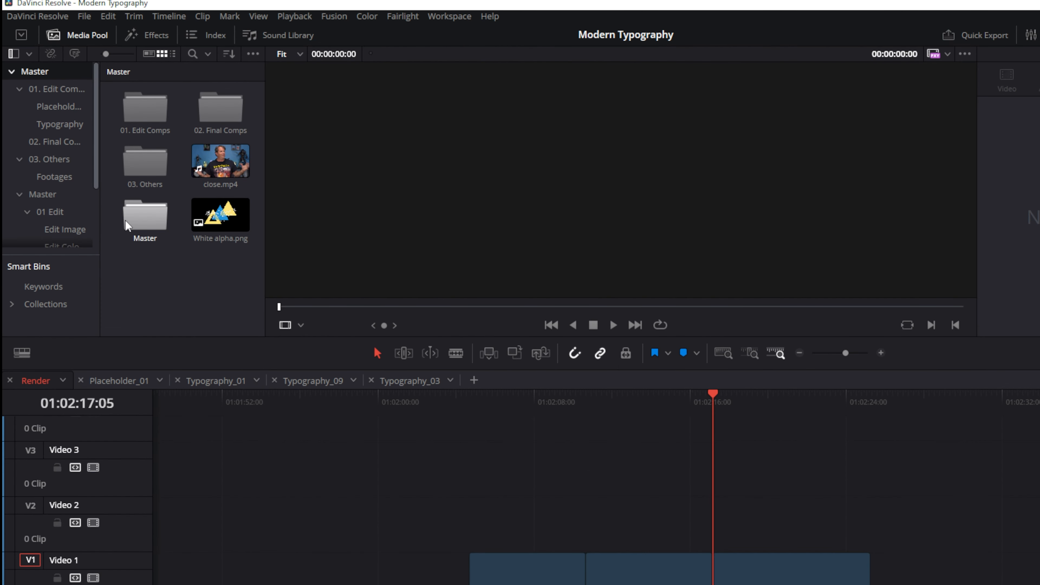
Step: Place the Light Glow Logo timeline from Master > 02 Final on V1 right after Typography_03
left_click(58, 194)
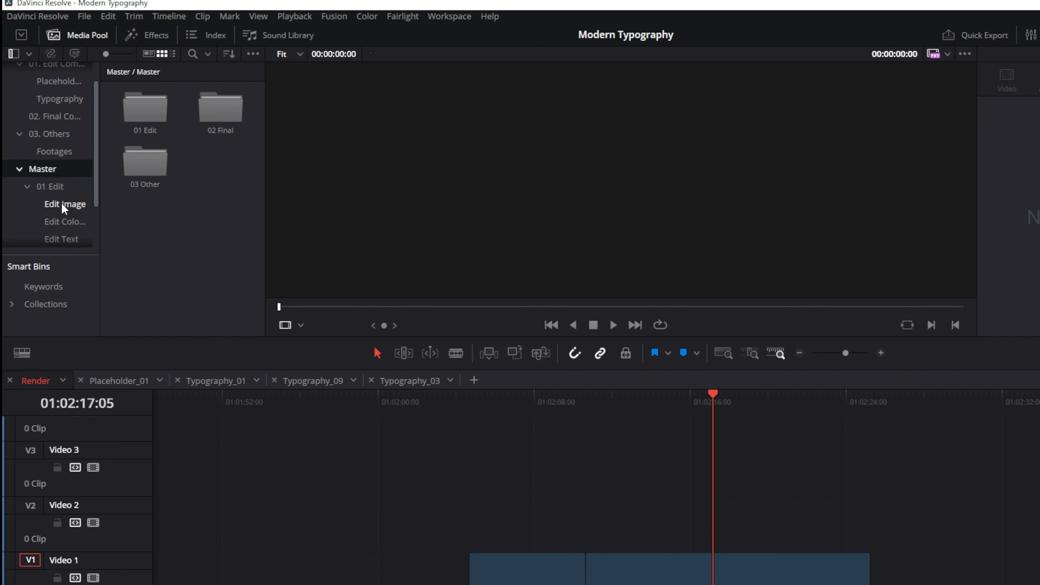
scroll(57, 207, "down", 2)
scroll(44, 233, "down", 1)
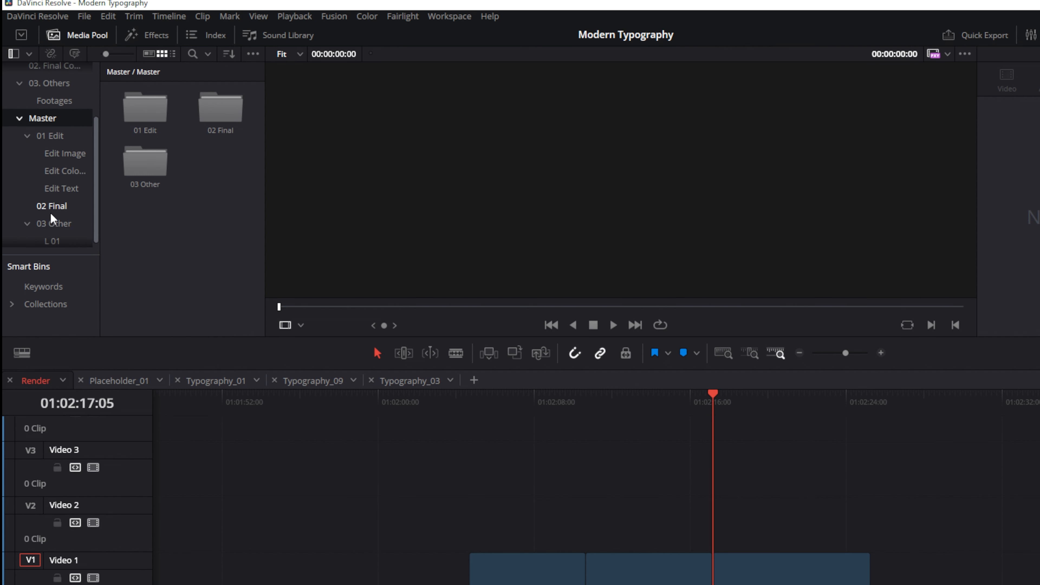
left_click(50, 208)
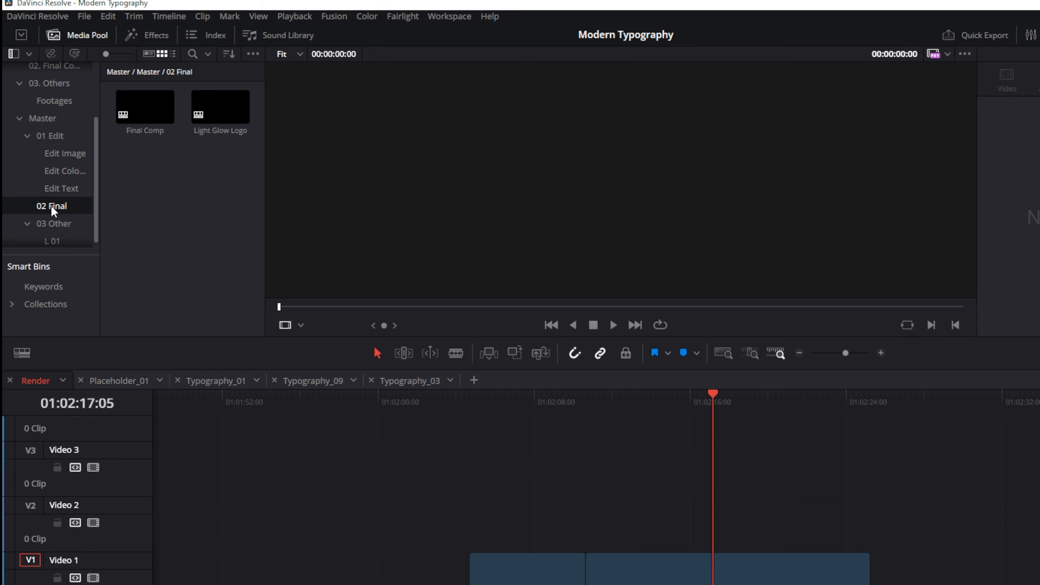
left_click_drag(221, 107, 938, 584)
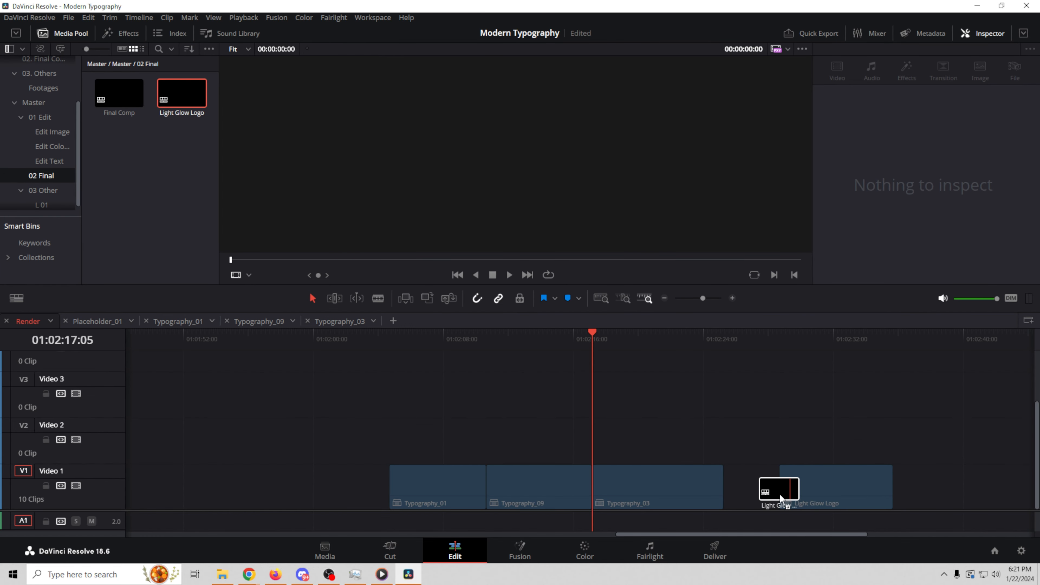
left_click_drag(781, 498, 737, 493)
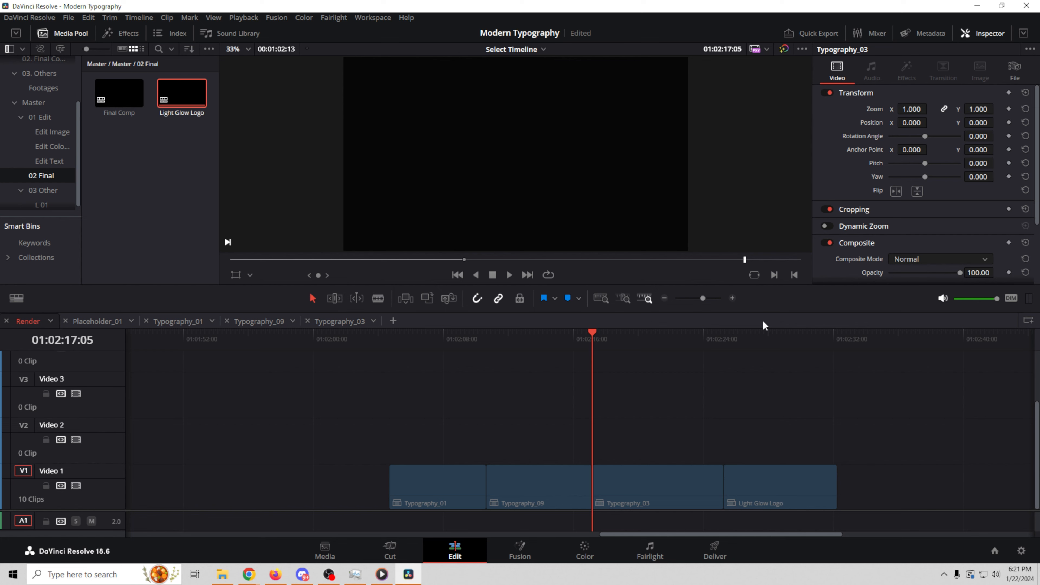
Step: Preview the logo clip and open the L01 Import Your Logo Here timeline from the Edit Image bin
left_click(768, 337)
left_click_drag(769, 337, 765, 376)
left_click(765, 483)
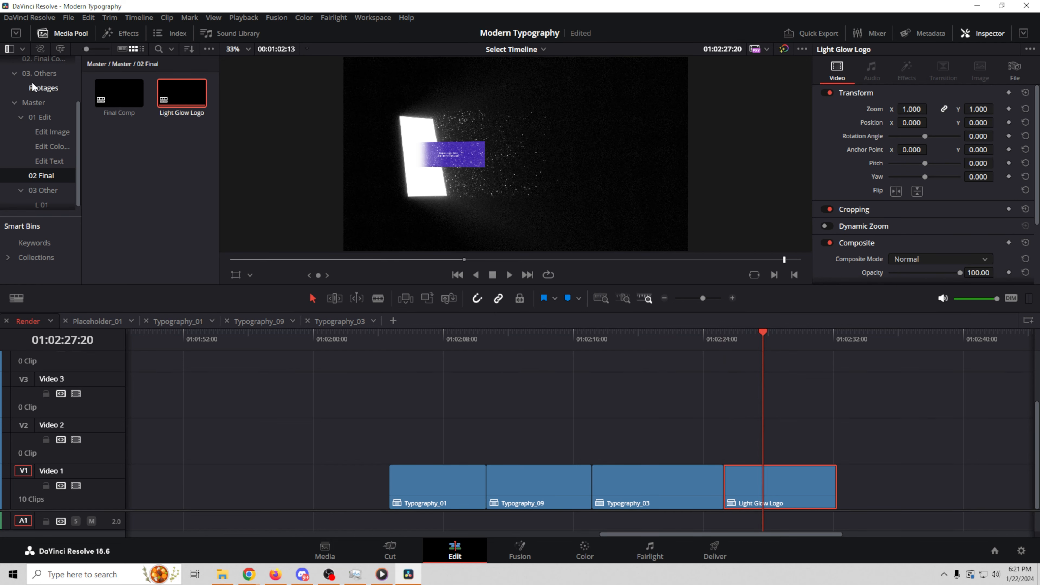
left_click(51, 133)
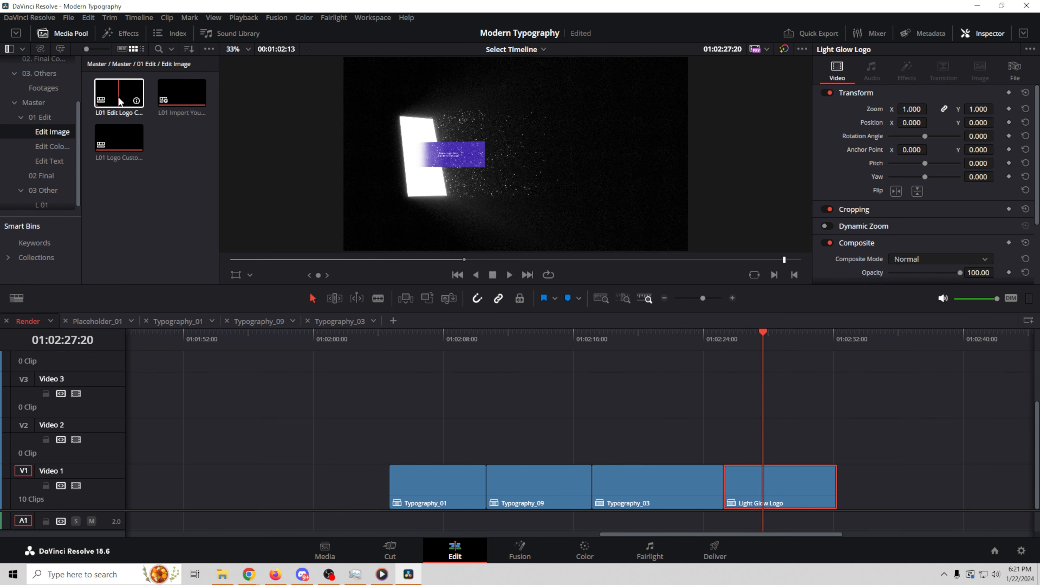
double_click(181, 95)
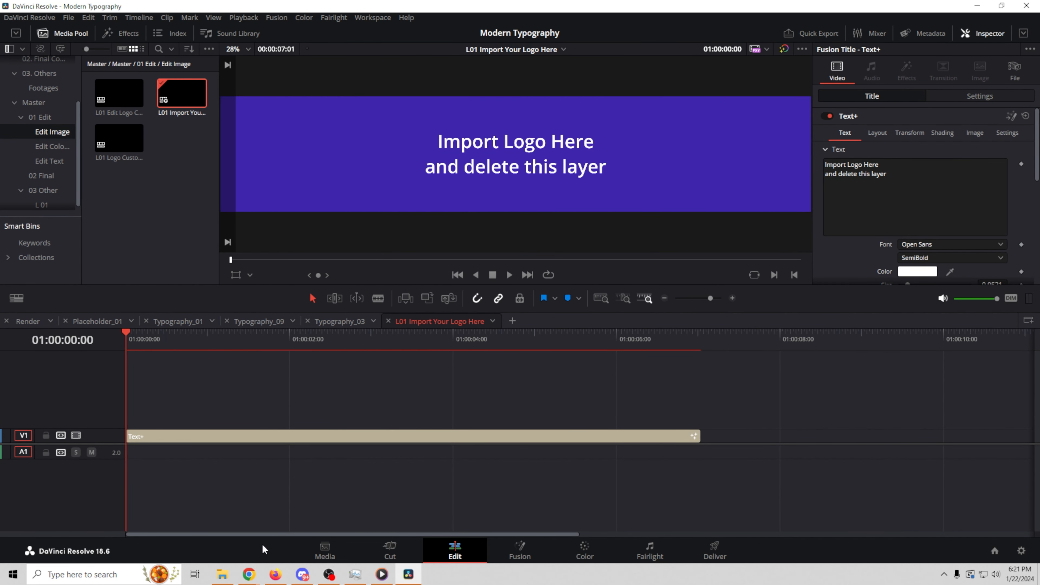
Step: Replace the Text+ placeholder on V1 with White alpha.png and return to the Render timeline
scroll(25, 104, "up", 3)
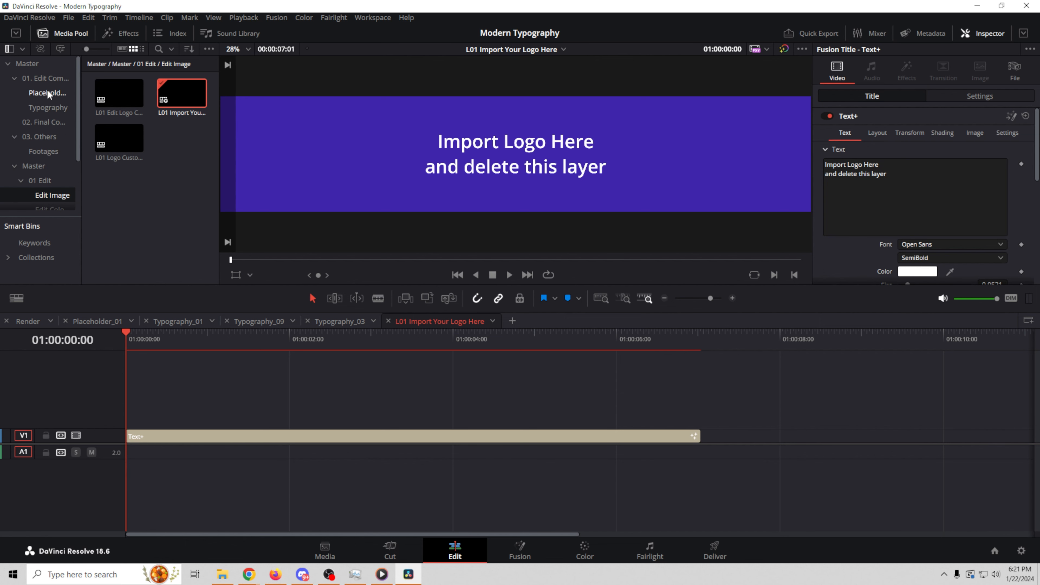
left_click(27, 64)
left_click_drag(181, 182, 181, 426)
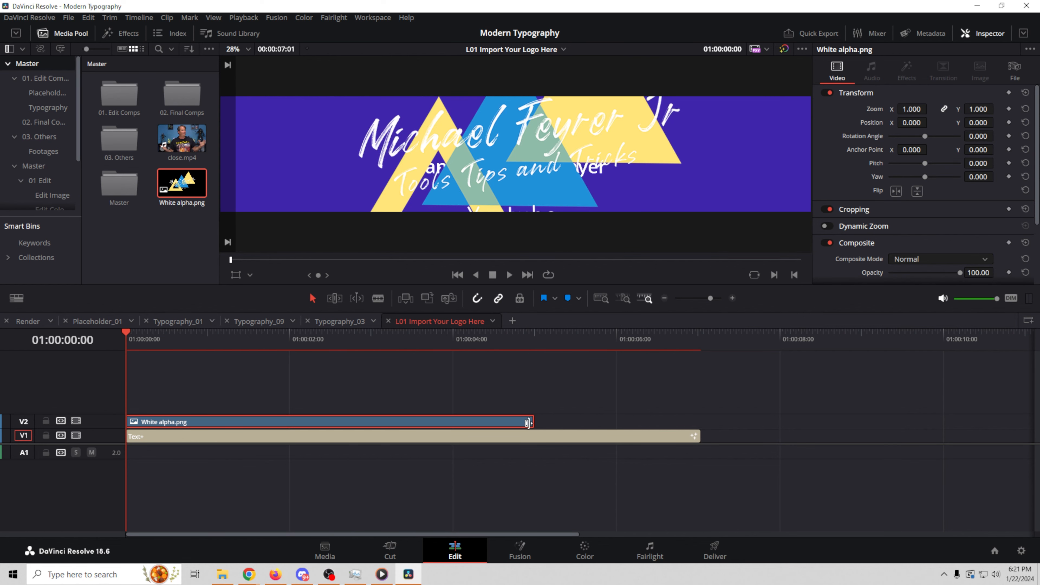
left_click_drag(534, 424, 699, 423)
left_click_drag(563, 421, 553, 436)
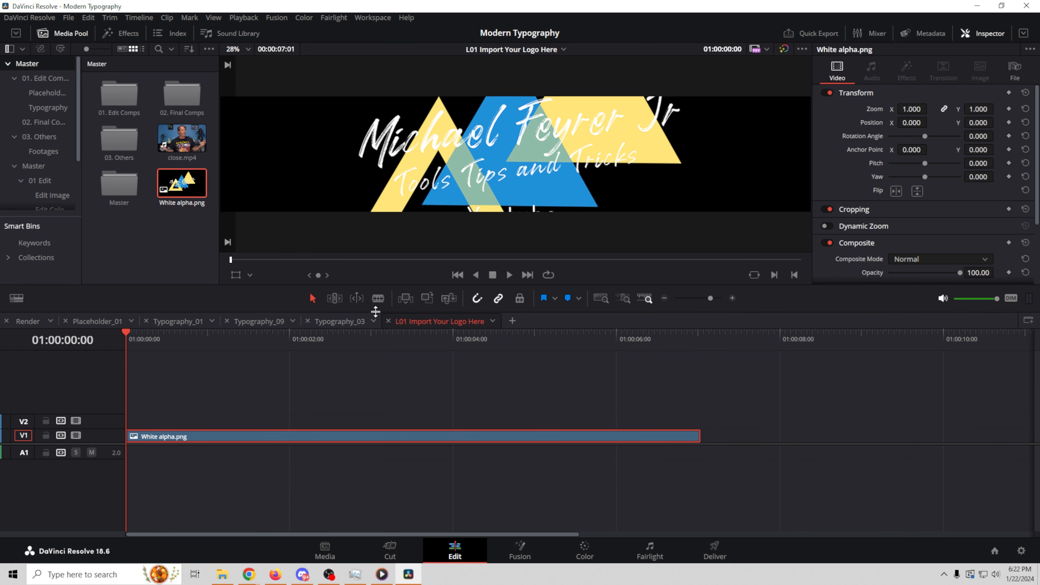
left_click(26, 322)
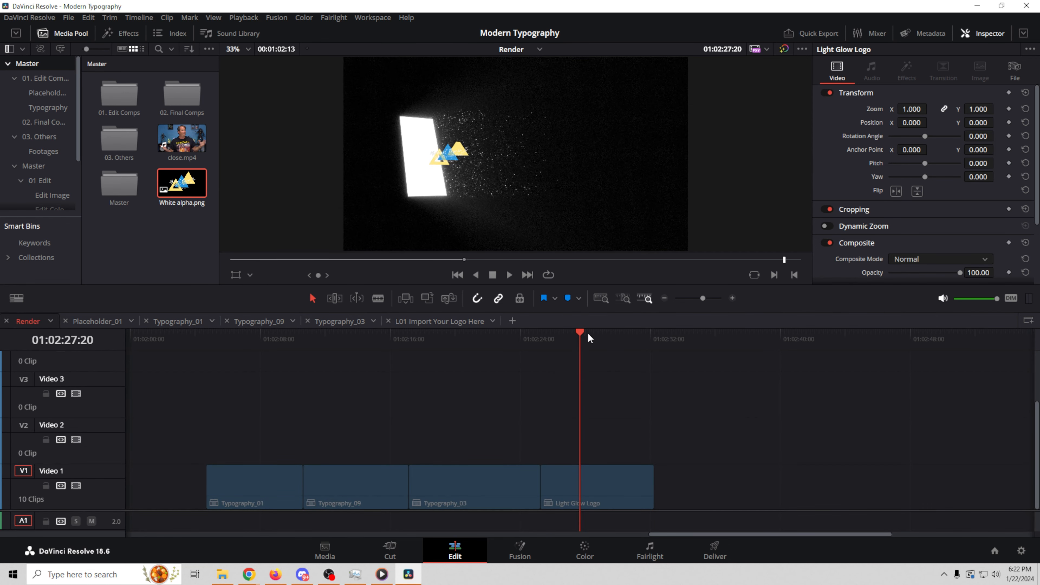
Step: Lower the logo's Position Y, delete all render cache, and preview the reveal
left_click_drag(580, 336, 593, 344)
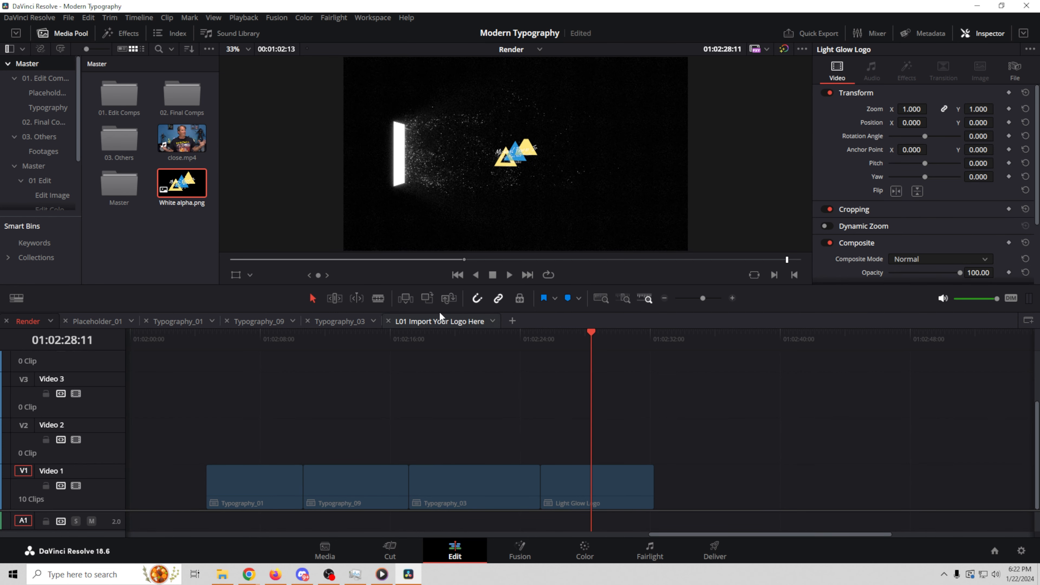
left_click(439, 321)
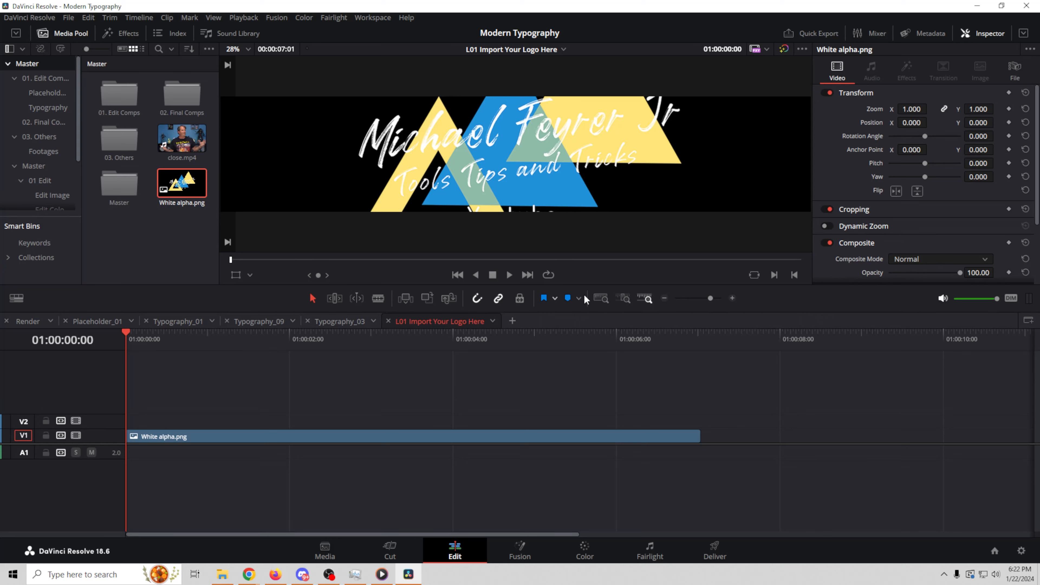
mouse_move(976, 123)
left_mouse_down()
mouse_move(947, 123)
mouse_move(987, 122)
left_mouse_up()
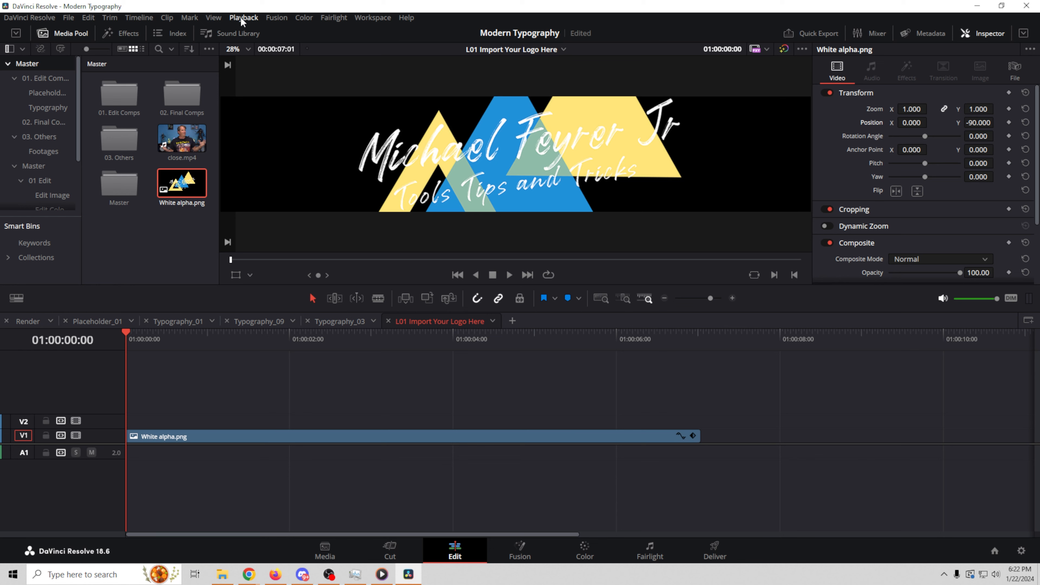
left_click(233, 19)
mouse_move(287, 86)
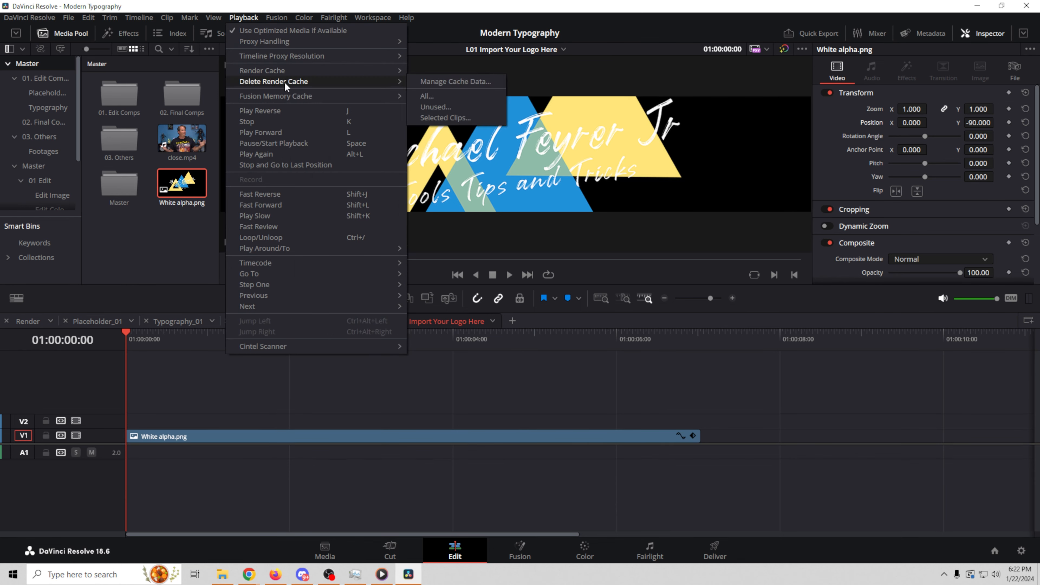
left_click(464, 96)
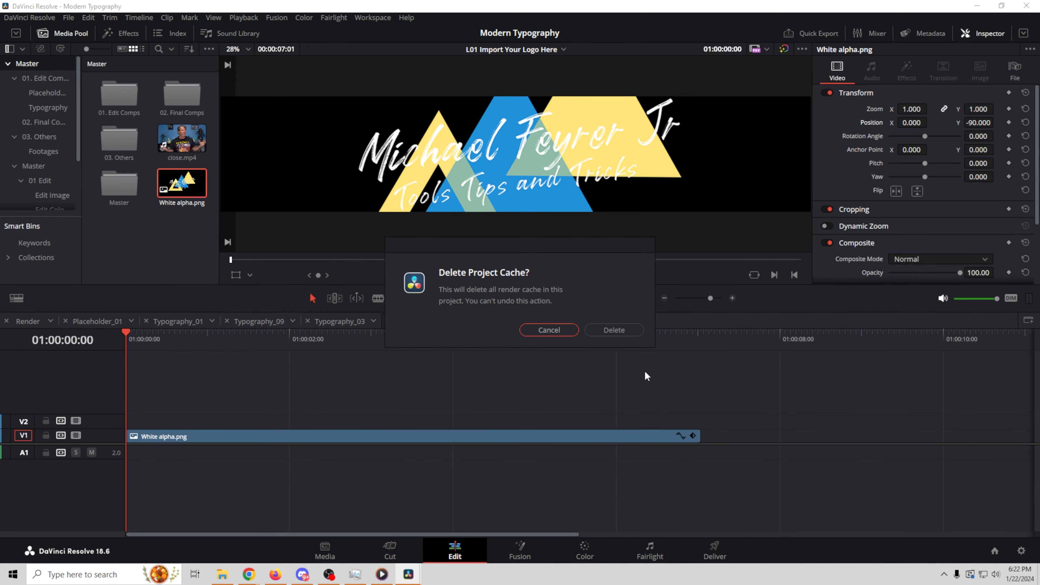
left_click(634, 330)
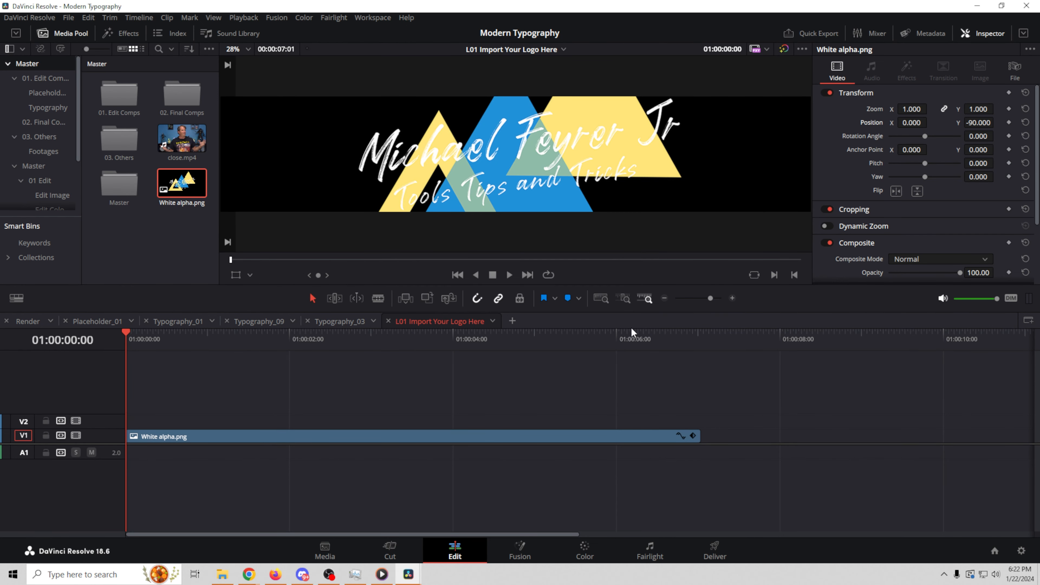
left_click(27, 322)
mouse_move(581, 331)
left_mouse_down()
mouse_move(626, 340)
mouse_move(601, 332)
left_mouse_up()
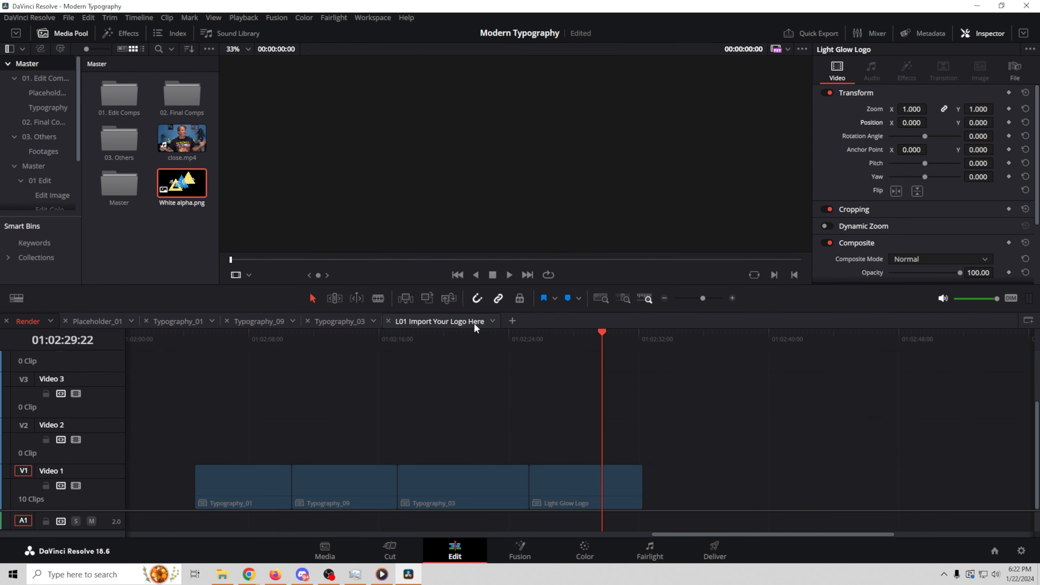
Step: Reset the logo size, lower it further to Position Y -152, and clear the render cache
left_click(460, 325)
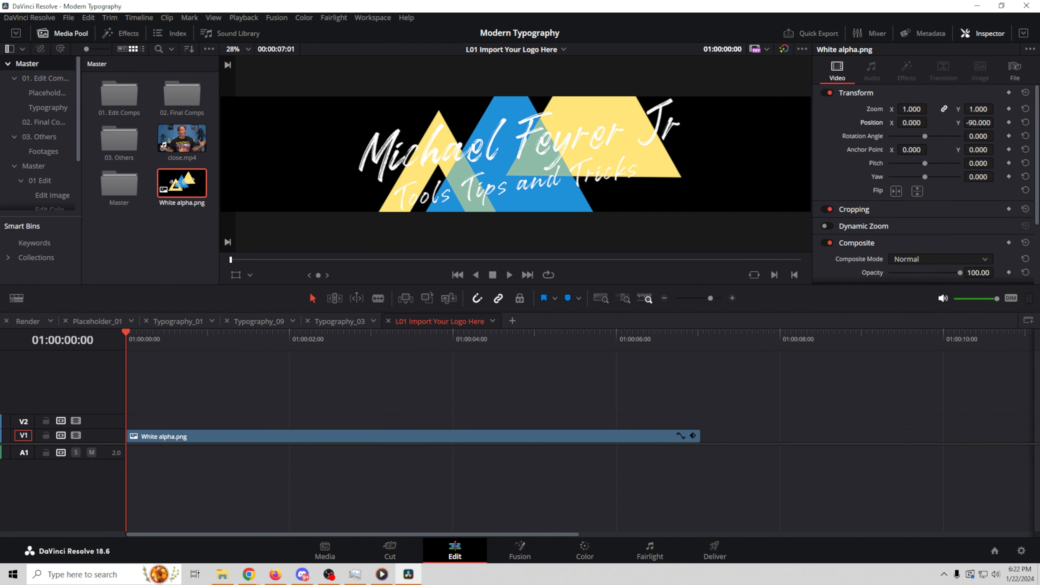
left_click_drag(912, 109, 914, 109)
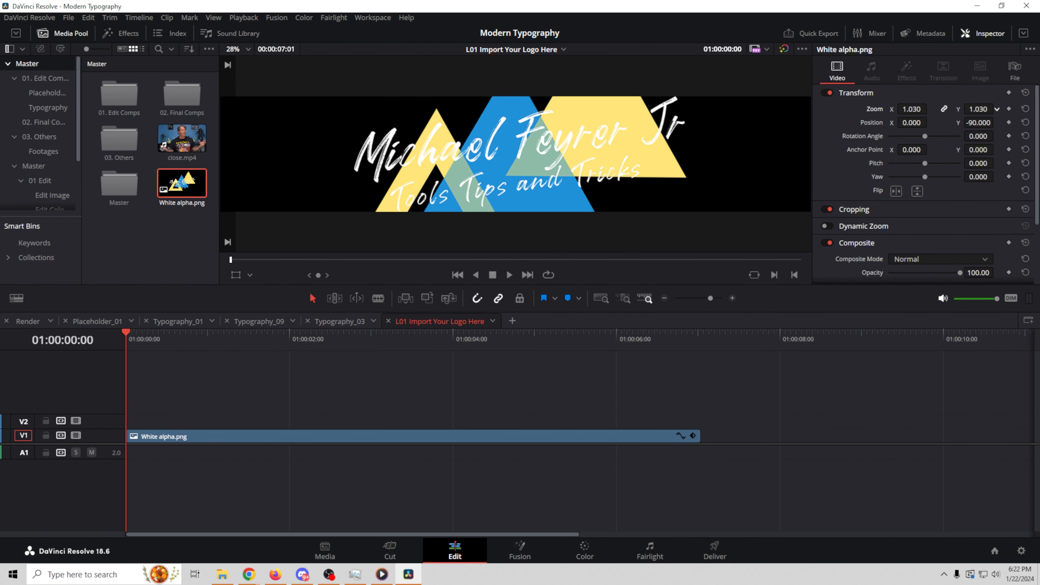
left_click_drag(978, 123, 994, 123)
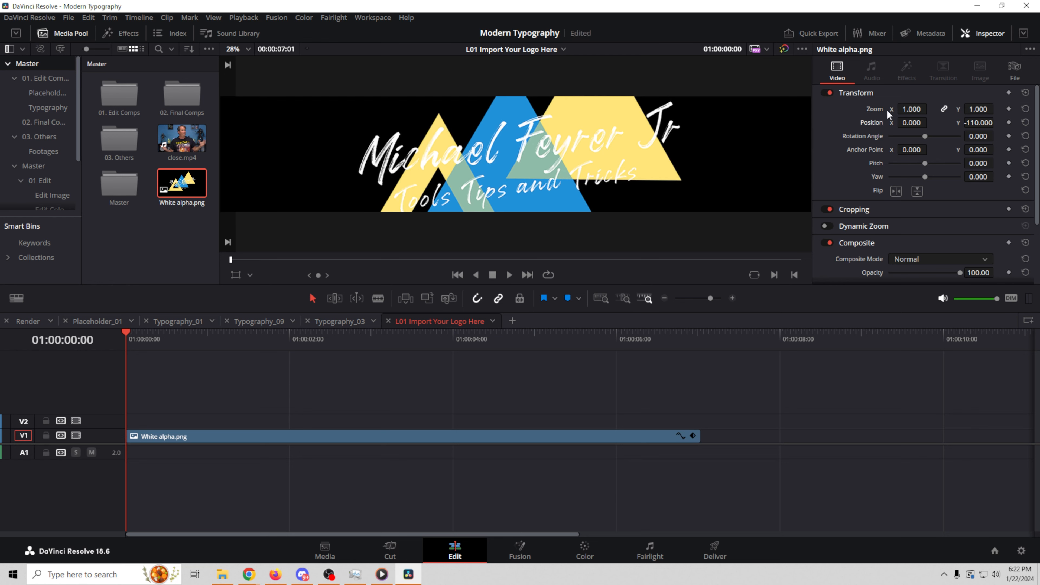
left_click(236, 18)
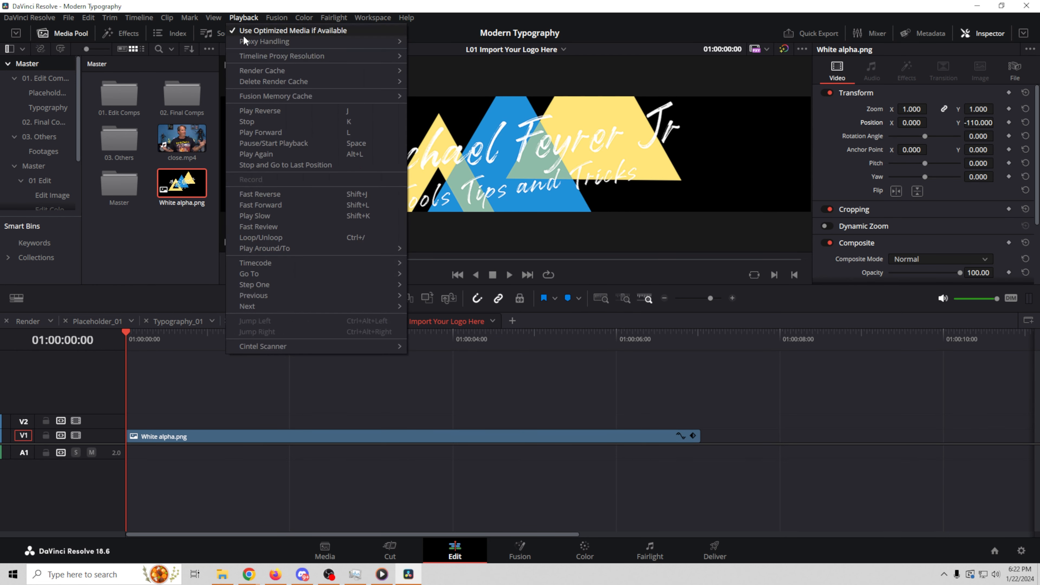
mouse_move(279, 78)
left_click(426, 96)
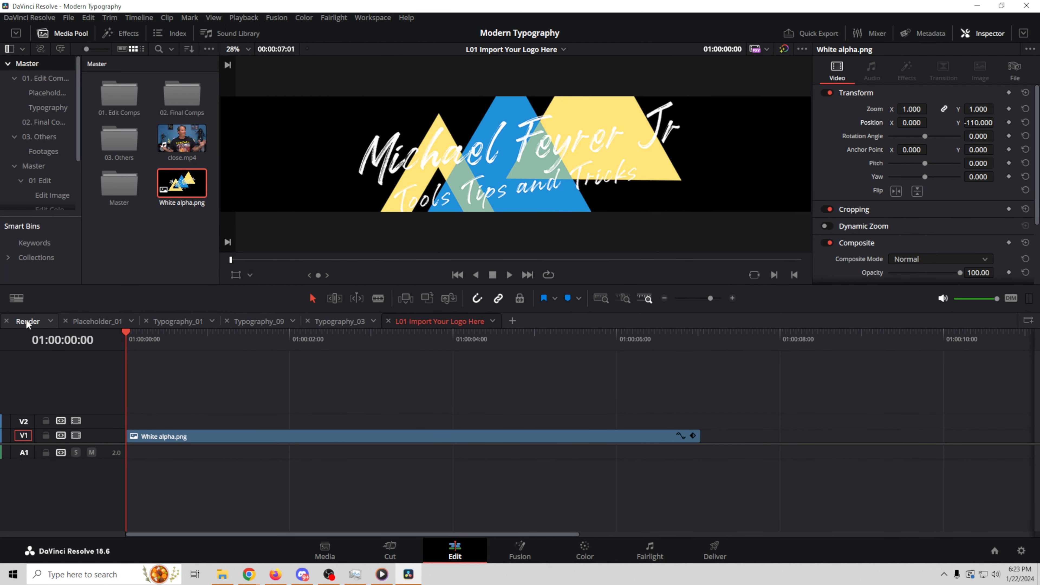
left_click(27, 322)
mouse_move(578, 335)
left_mouse_down()
mouse_move(559, 336)
mouse_move(576, 334)
left_mouse_up()
Step: Delete all render cache again and review the logo reveal on the Render timeline
left_click(439, 321)
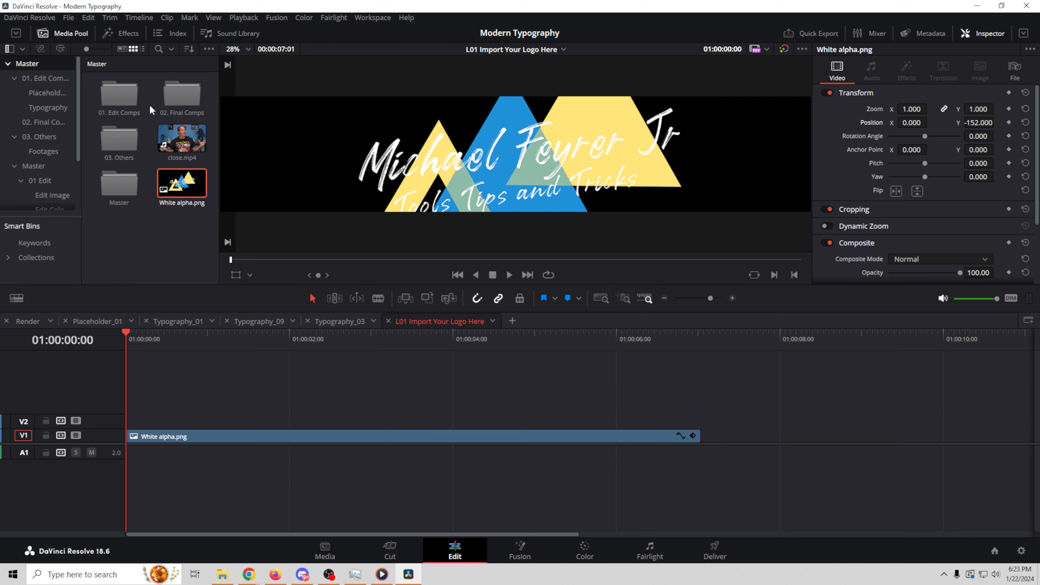
left_click(243, 18)
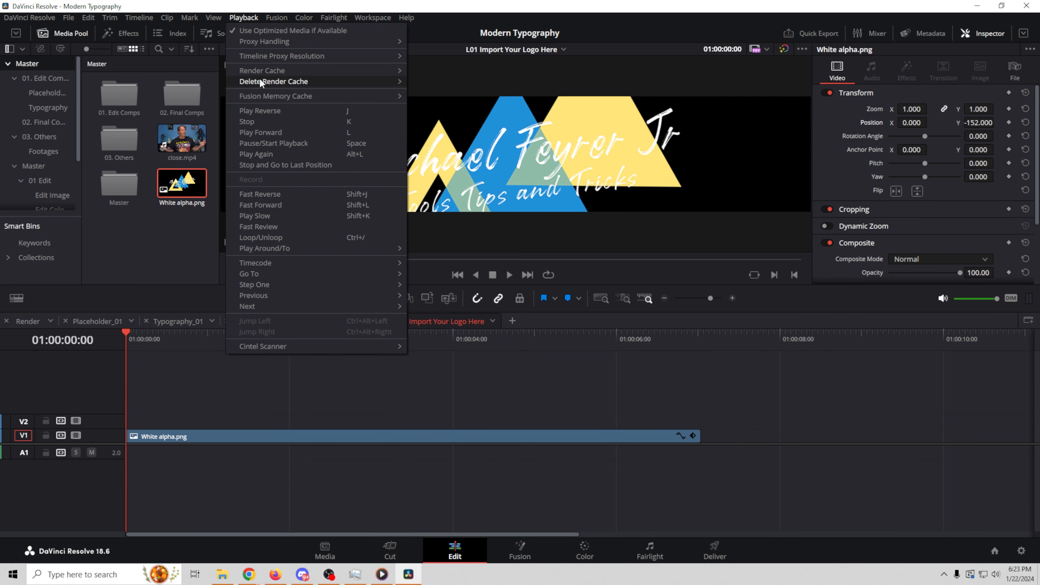
mouse_move(260, 81)
left_click(447, 91)
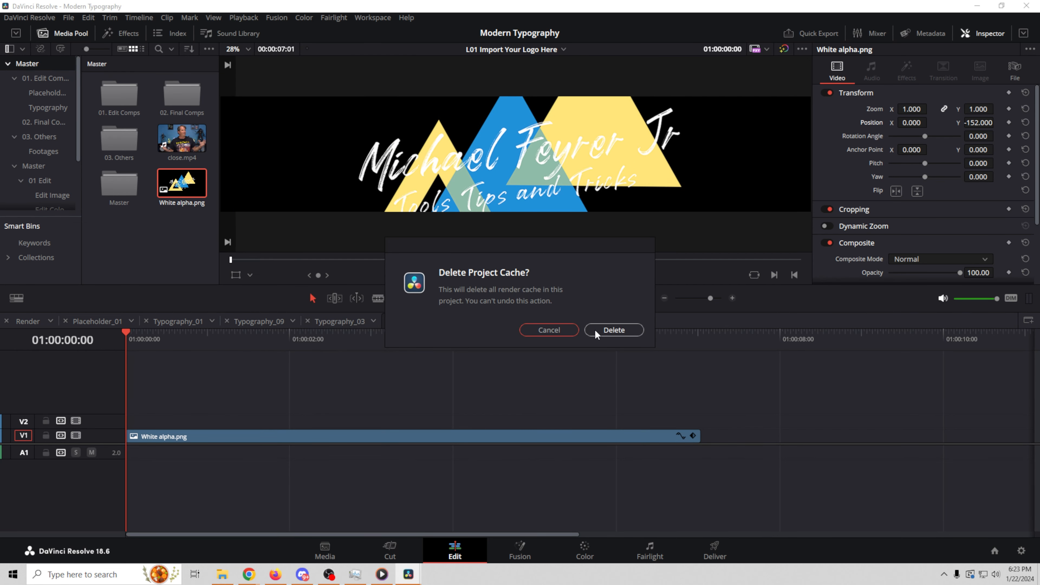
left_click(613, 330)
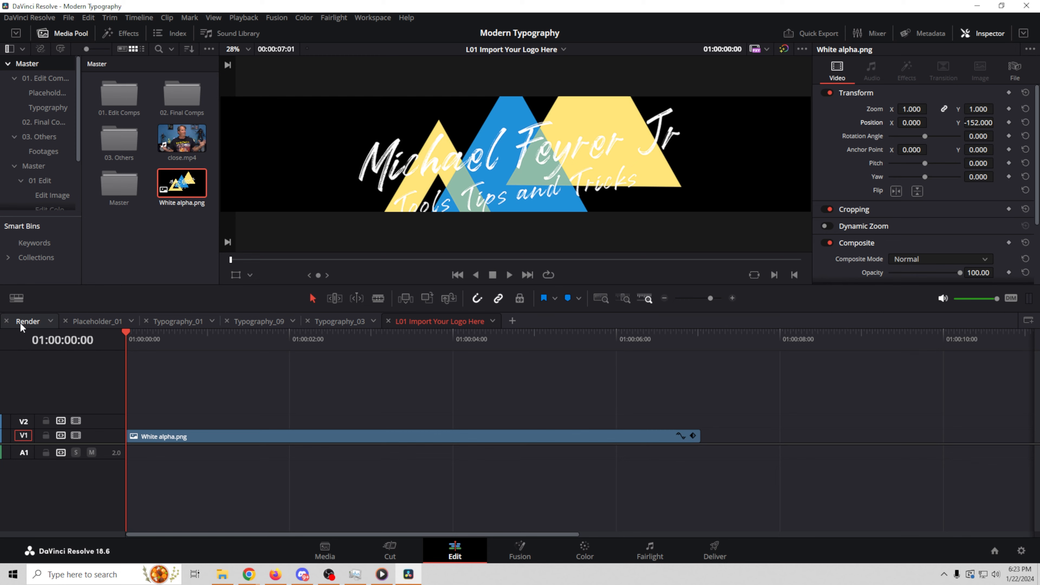
left_click(27, 321)
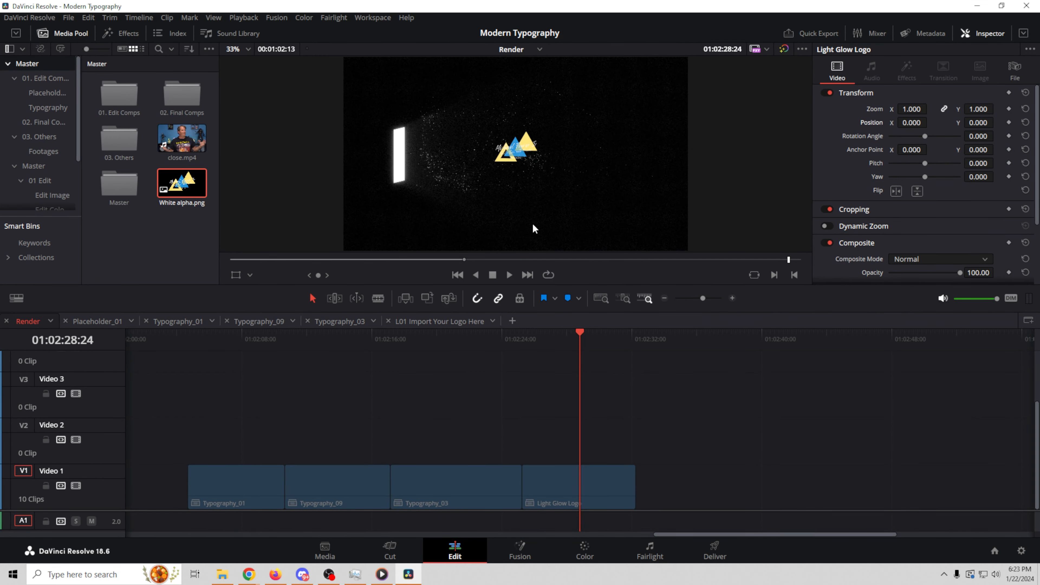
left_click_drag(580, 329, 603, 335)
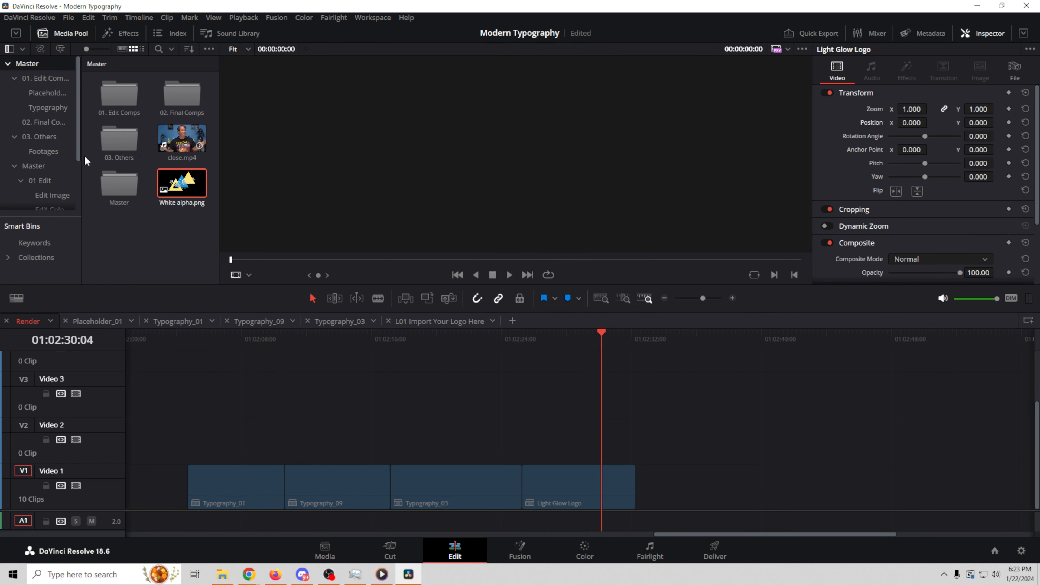
scroll(37, 160, "down", 2)
scroll(37, 161, "down", 2)
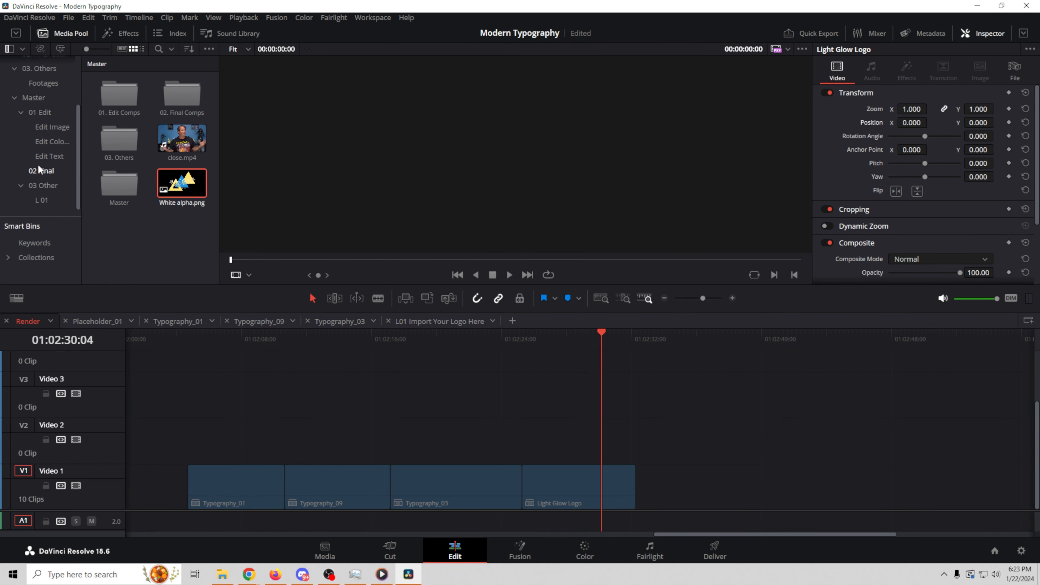
left_click(49, 153)
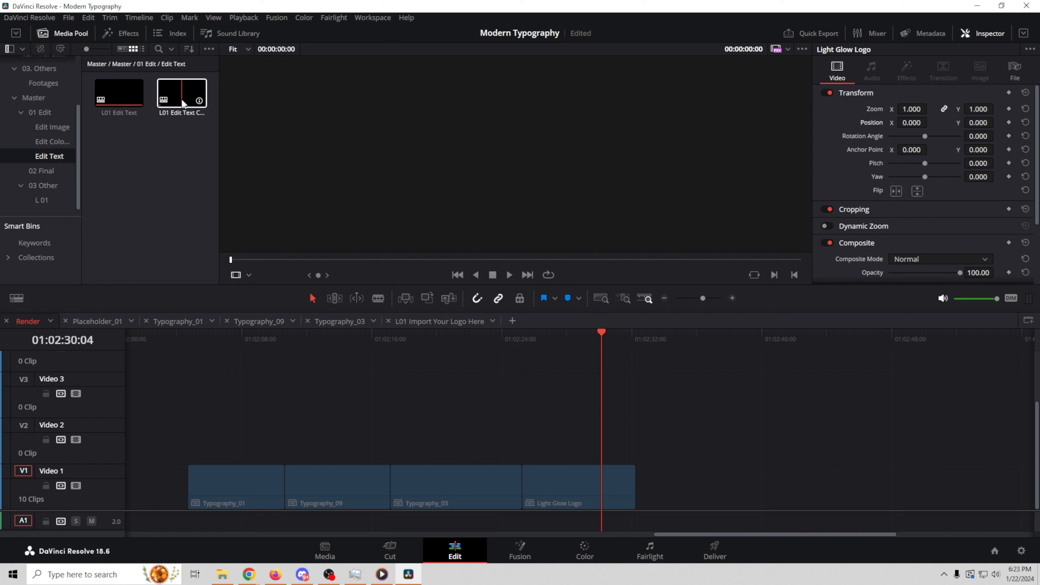
left_click(112, 99)
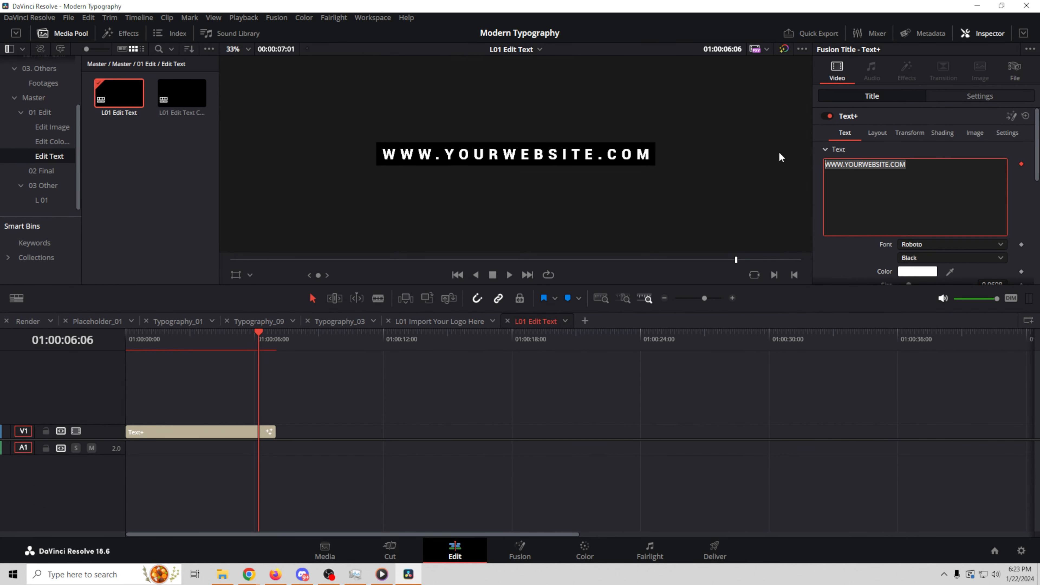
key("BackSpace")
type("@MichaelFeyrerJr")
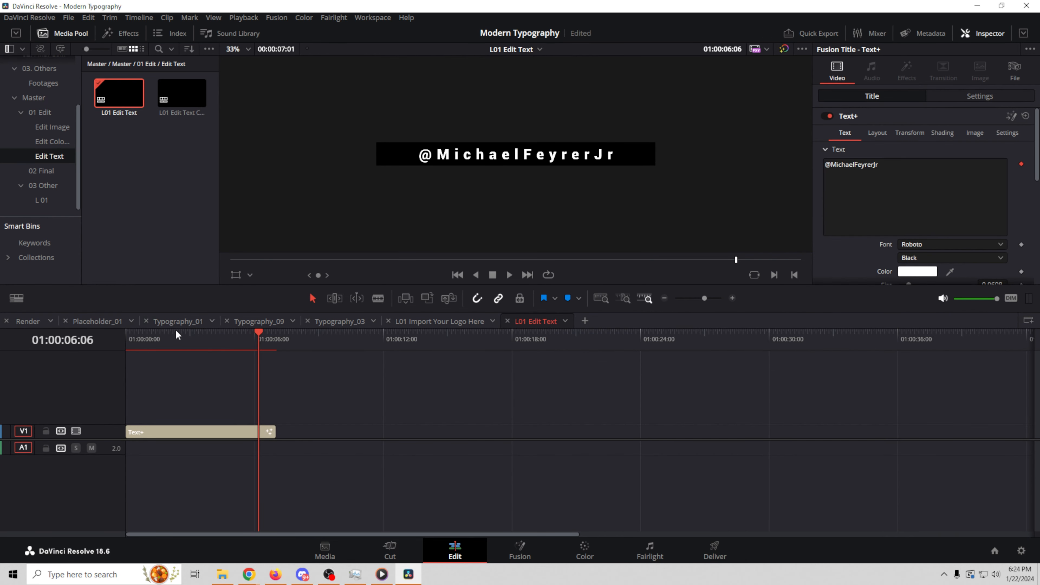
left_click(28, 321)
mouse_move(545, 336)
left_mouse_down()
mouse_move(529, 342)
mouse_move(603, 353)
mouse_move(545, 356)
mouse_move(584, 359)
mouse_move(529, 338)
mouse_move(541, 351)
left_mouse_up()
double_click(182, 93)
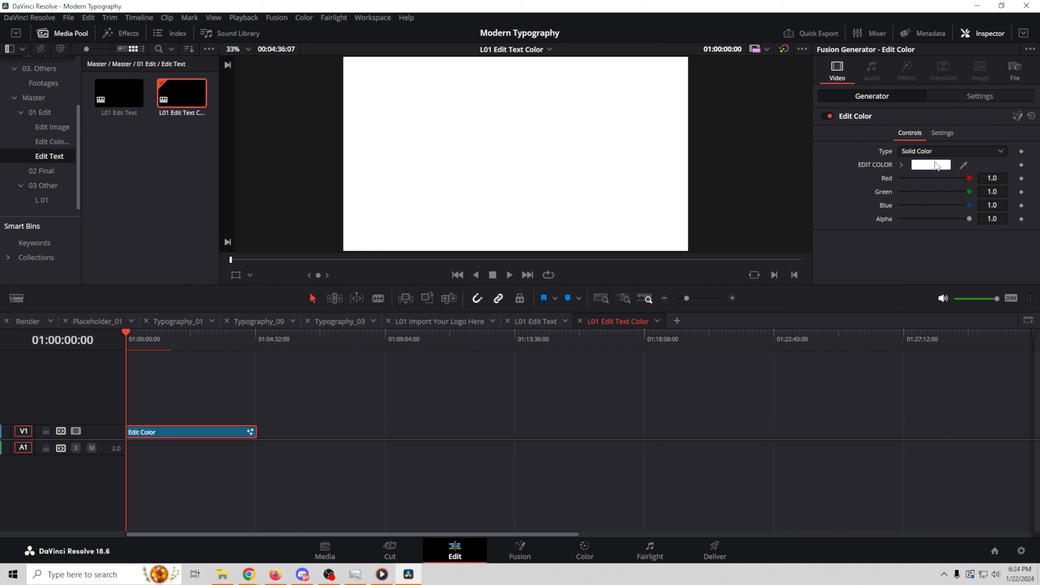
Step: Set the EDIT COLOR text colour to pure red and preview it on the Render timeline
left_click(935, 165)
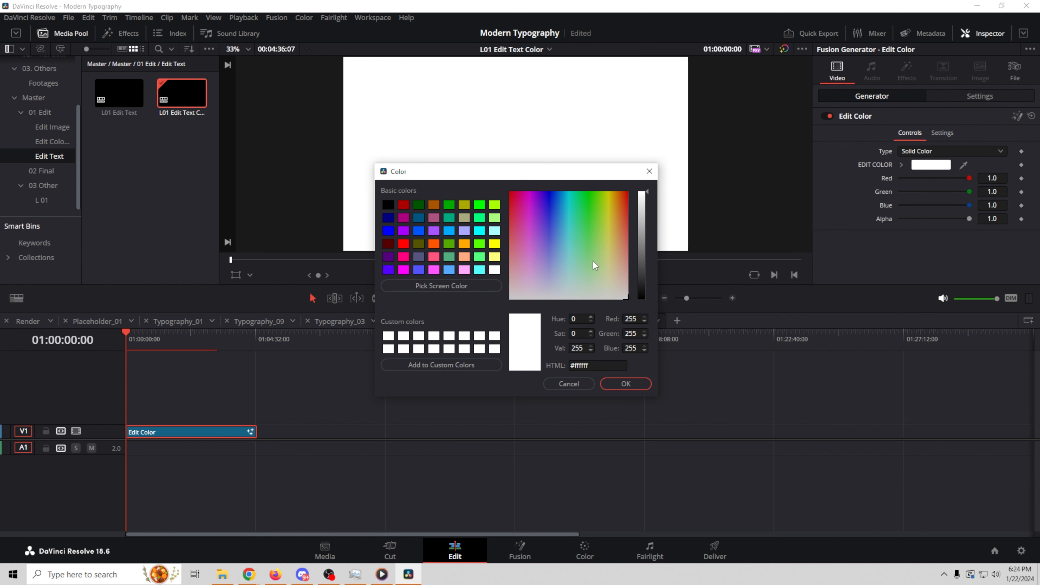
left_click_drag(618, 221, 629, 196)
left_click(623, 385)
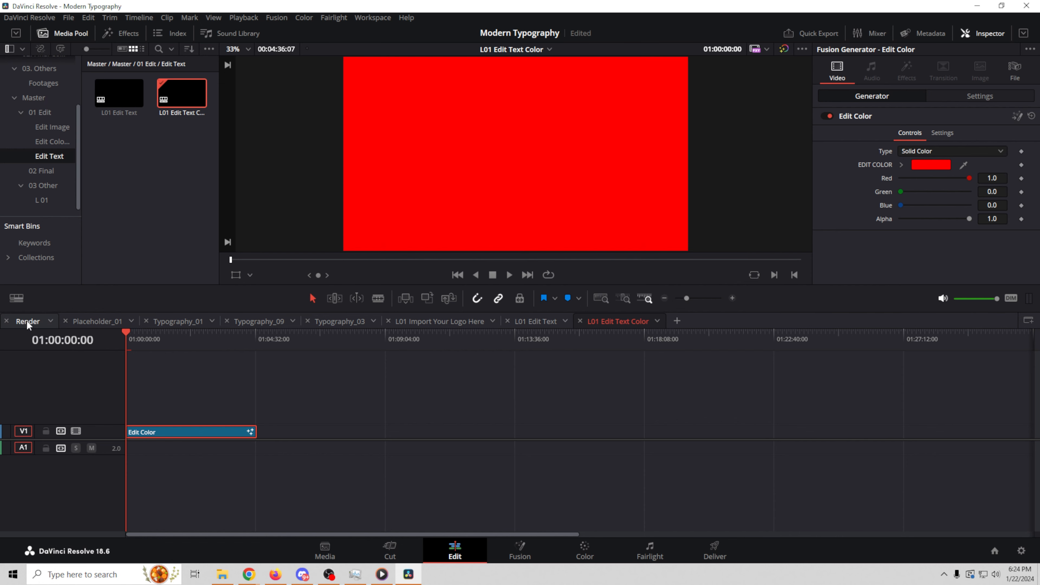
left_click(27, 322)
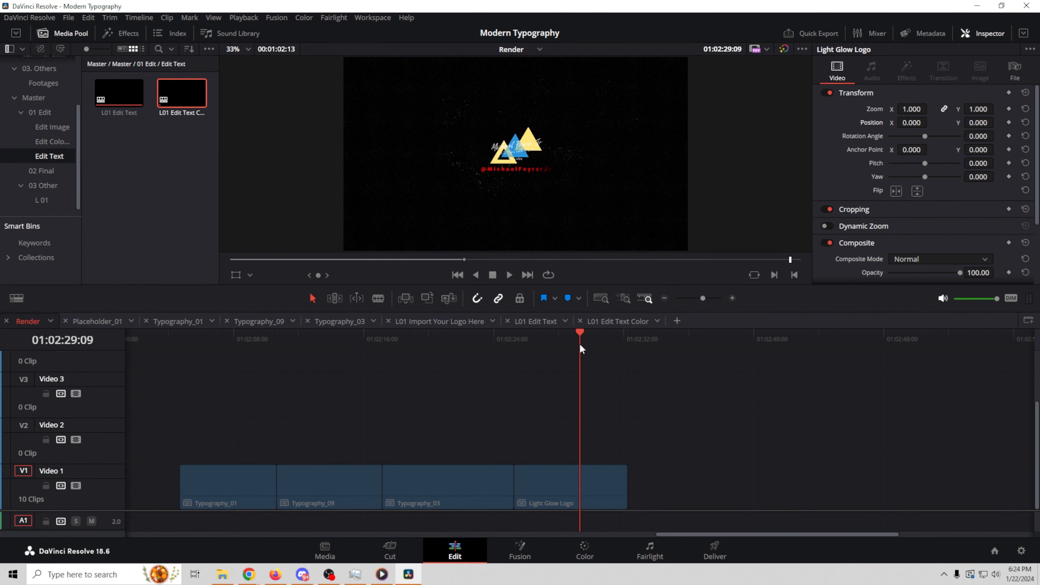
left_click_drag(579, 335, 602, 339)
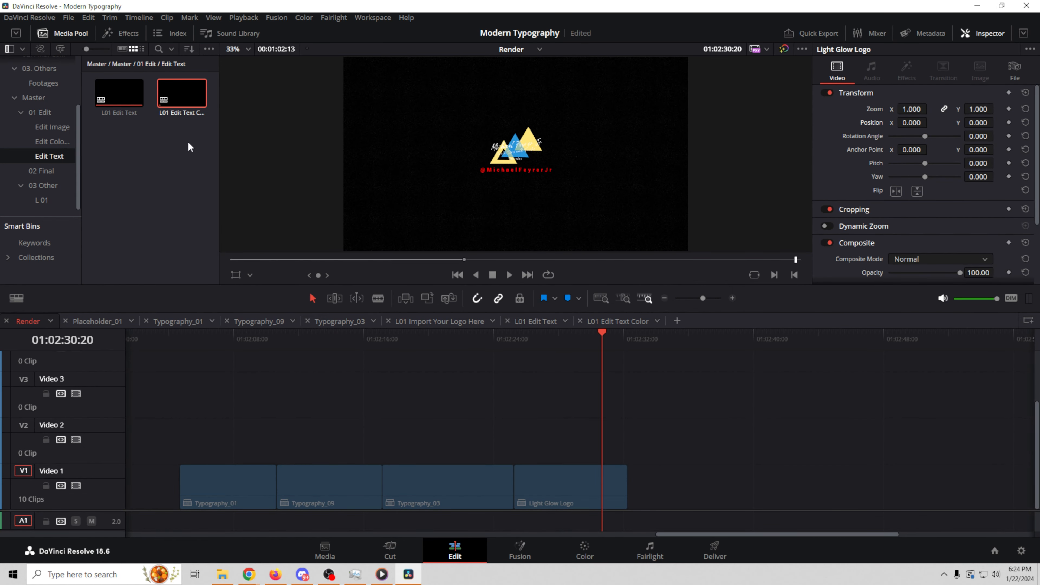
Step: Change the text colour to white, close both L01 Edit Text tabs, and return to Render
left_click(626, 322)
left_click(939, 169)
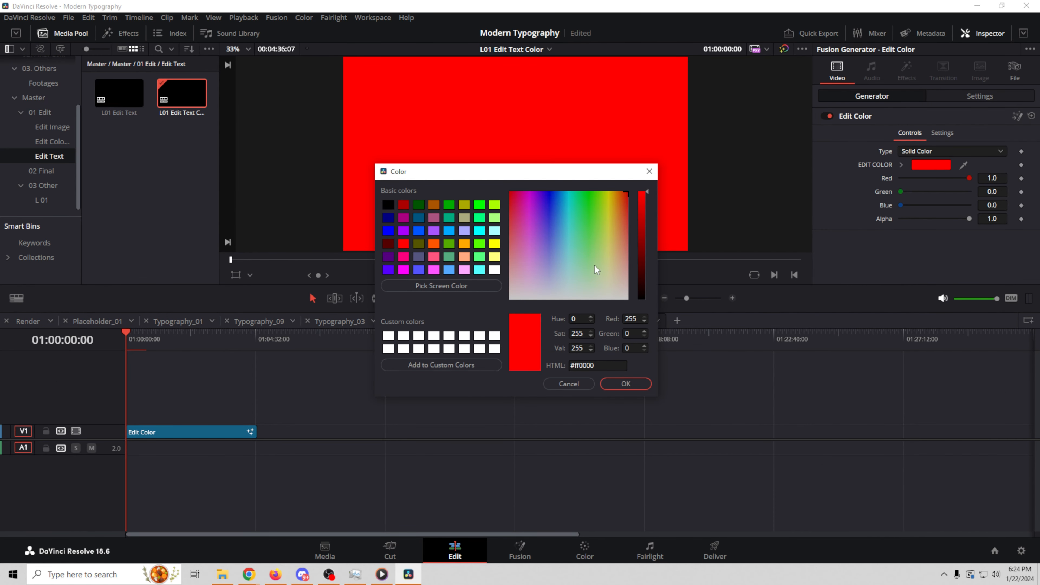
left_click(388, 337)
left_click(626, 384)
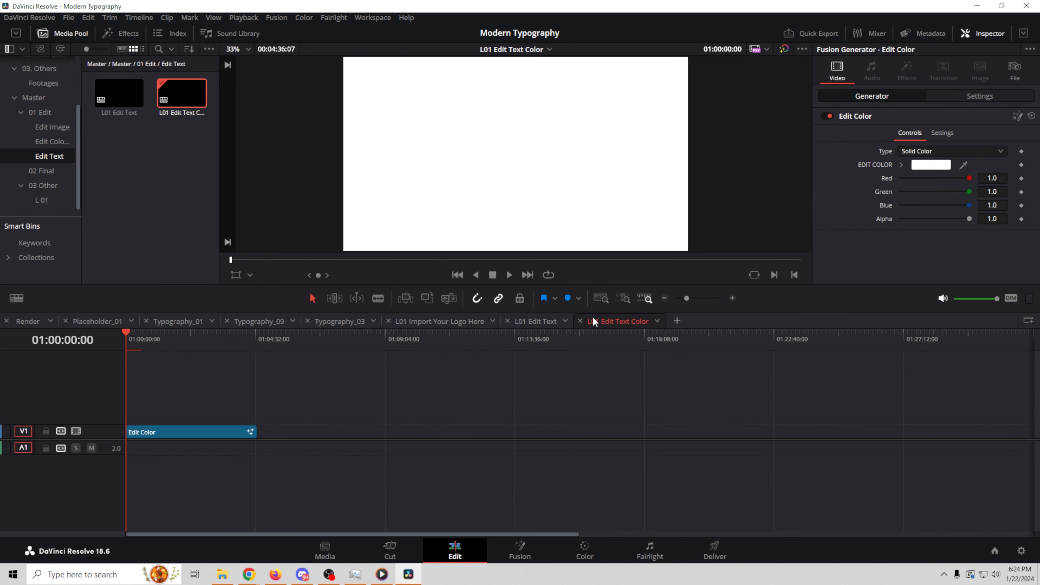
left_click(580, 320)
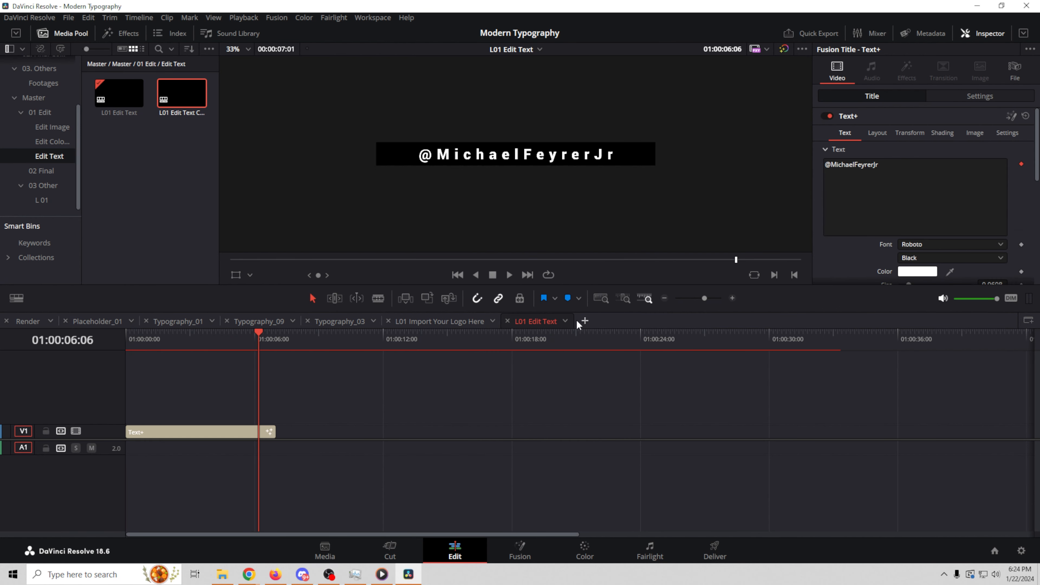
left_click(507, 323)
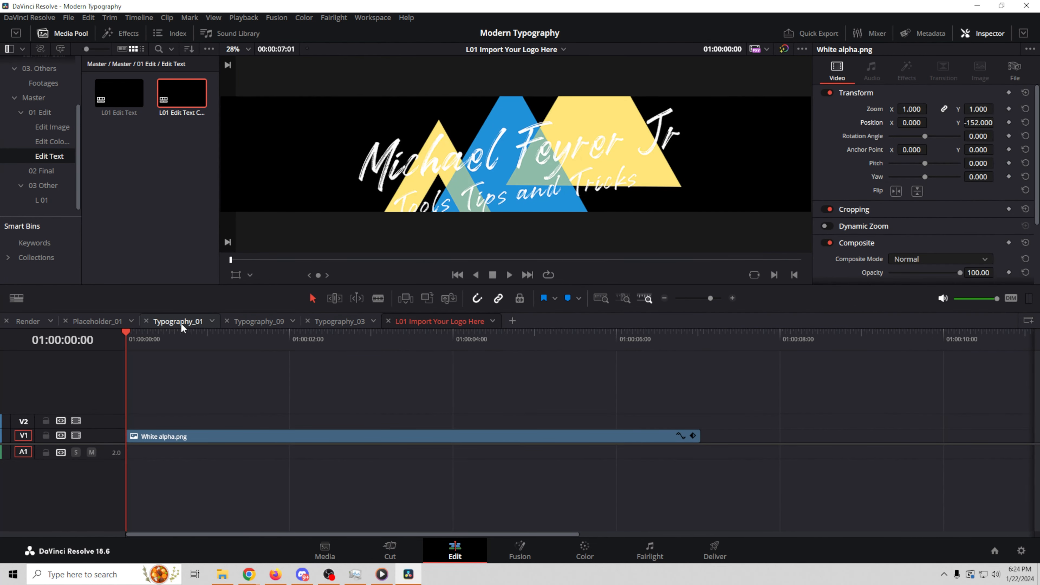
left_click(28, 322)
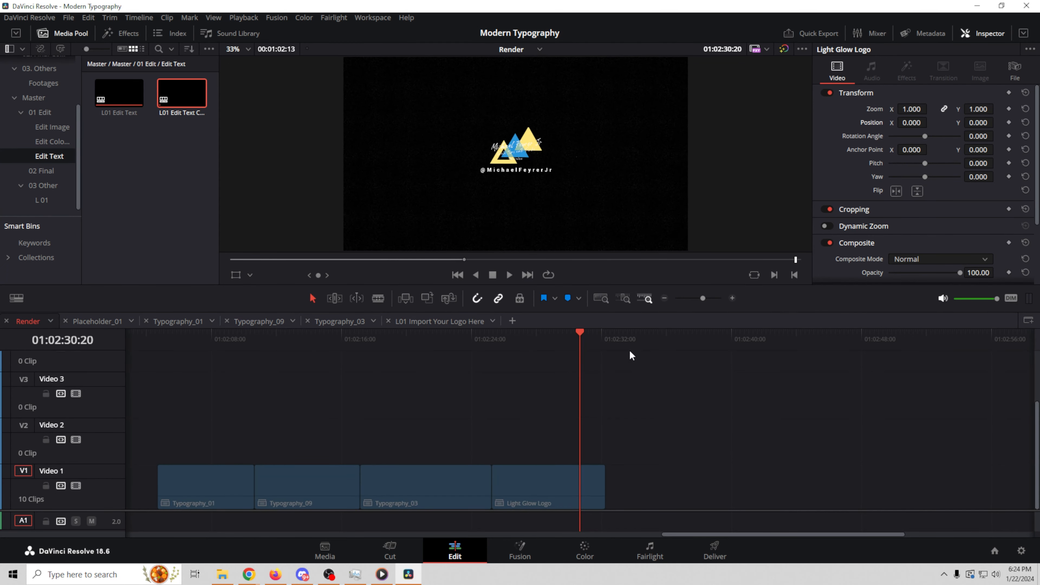
left_click_drag(578, 330, 513, 349)
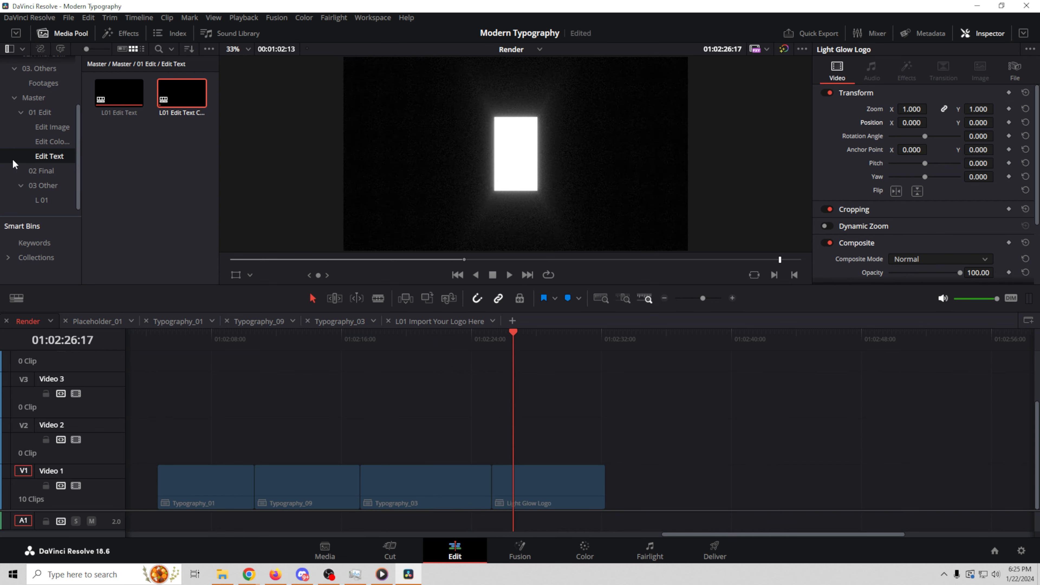
Step: Disable the V1 noise layer in the L01 Noise On-Off timeline from the Edit Colors bin
left_click(47, 142)
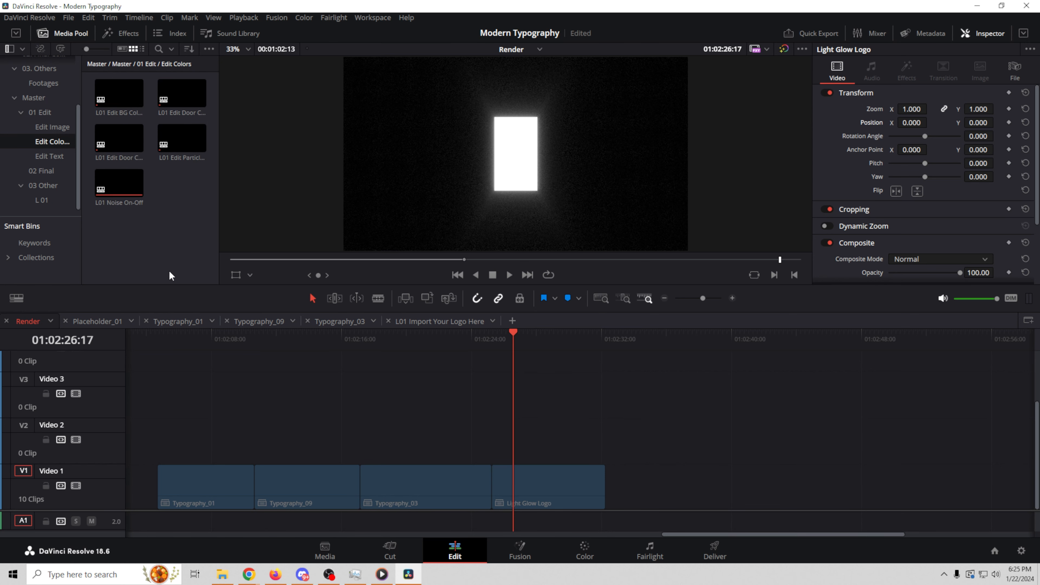
left_click(141, 186)
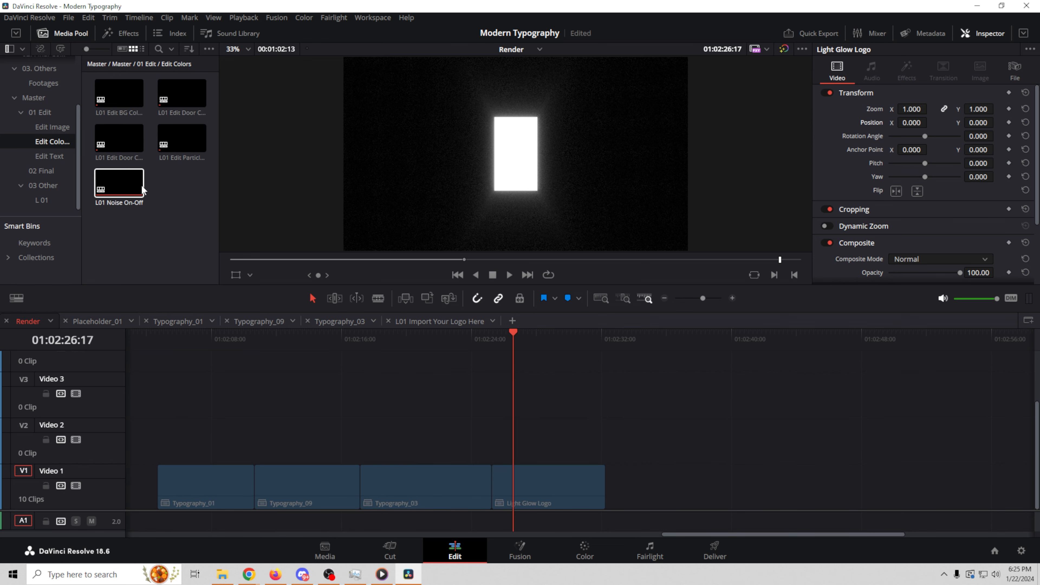
double_click(120, 182)
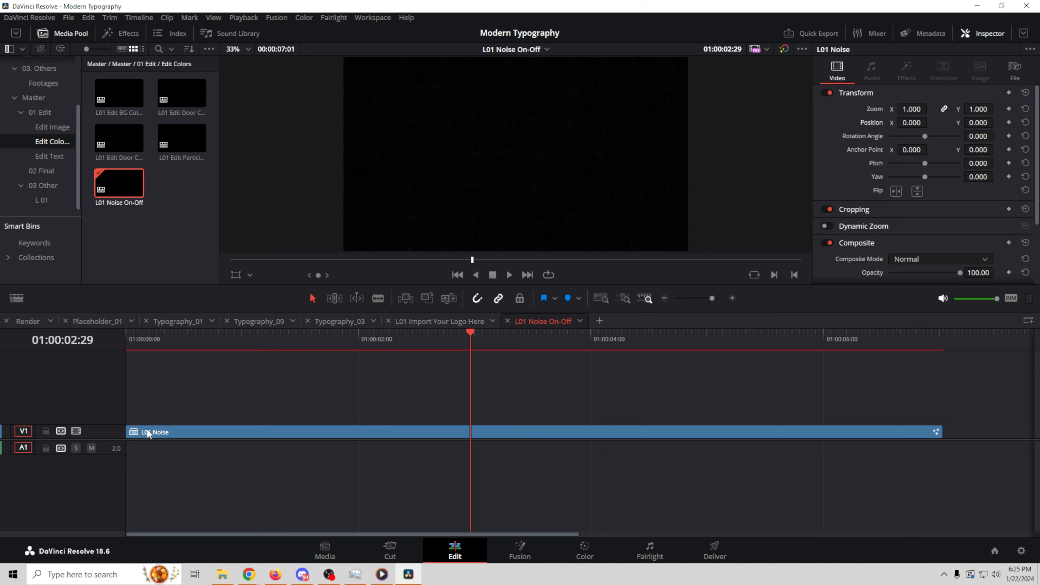
left_click(76, 431)
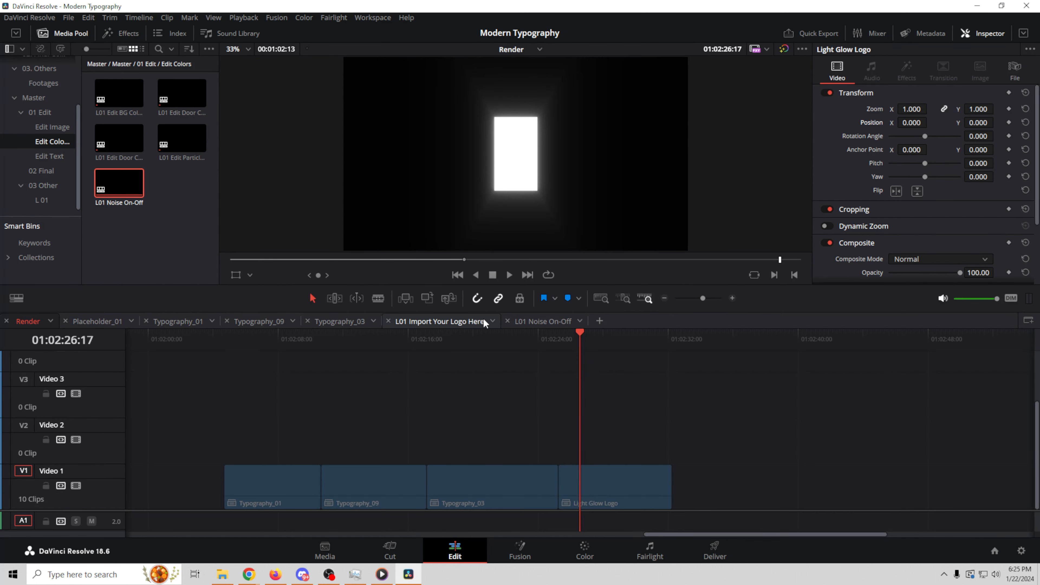
mouse_move(579, 331)
left_mouse_down()
mouse_move(605, 332)
mouse_move(561, 340)
mouse_move(573, 339)
left_mouse_up()
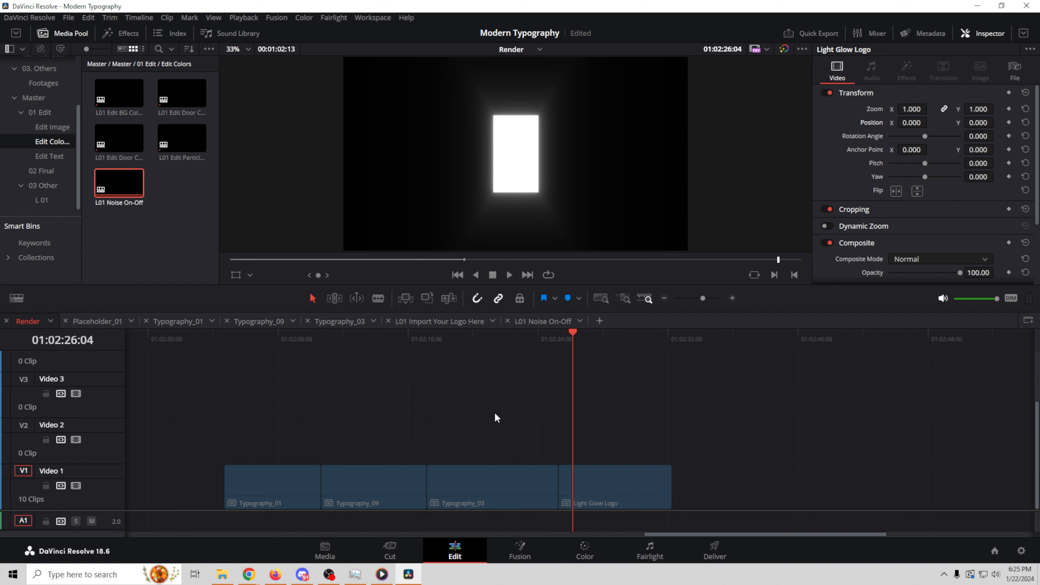
left_click(454, 273)
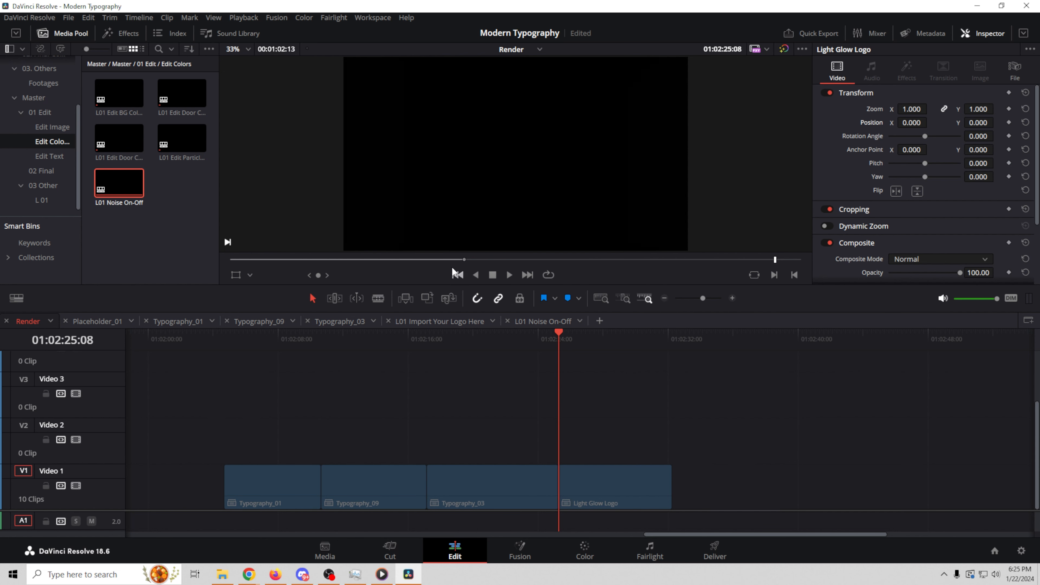
Step: Delete all render cache and preview the updated logo animation
left_click(257, 17)
mouse_move(394, 83)
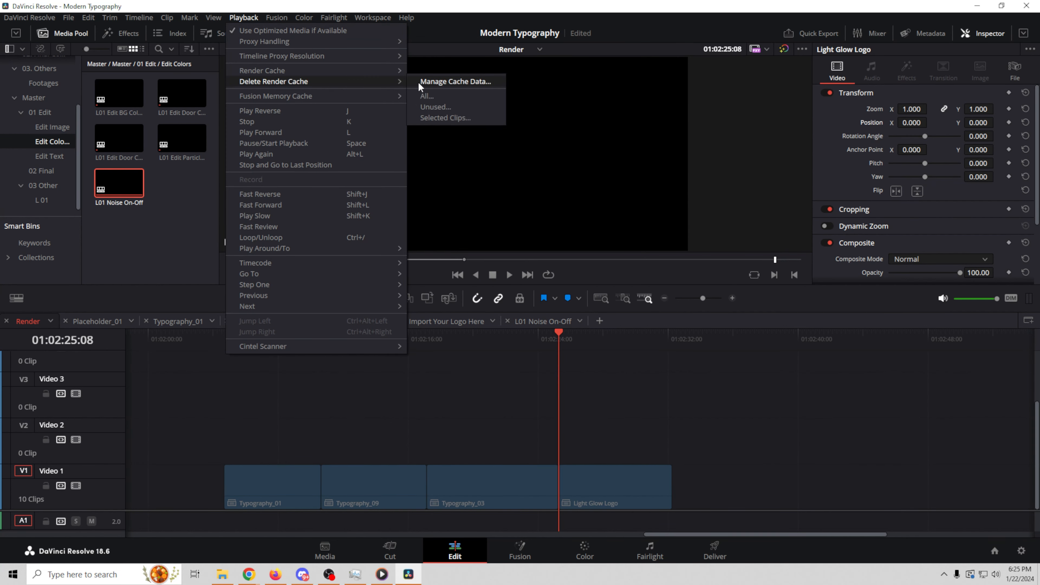
left_click(428, 96)
left_click(601, 329)
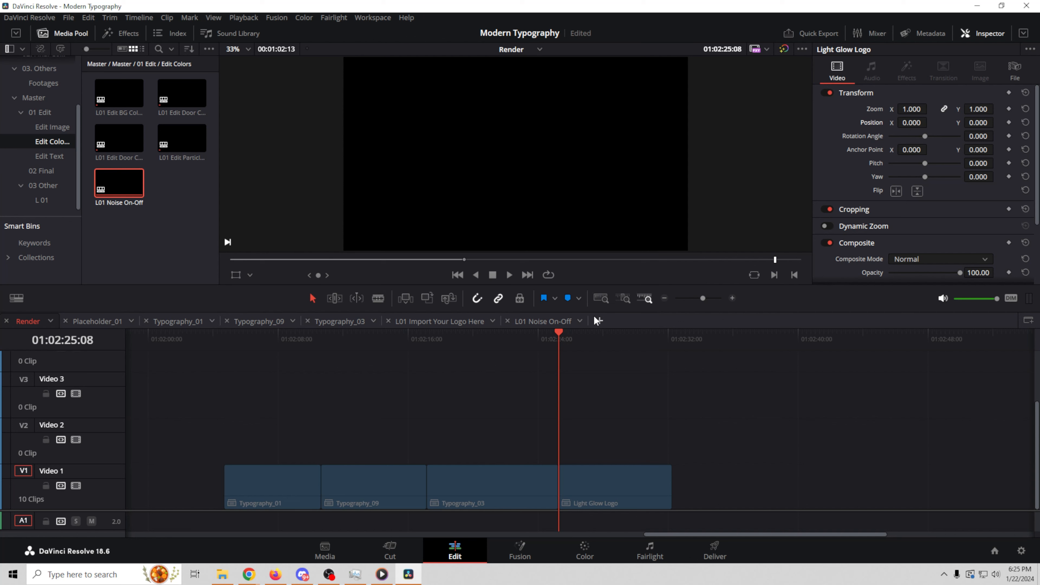
left_click_drag(563, 330, 610, 345)
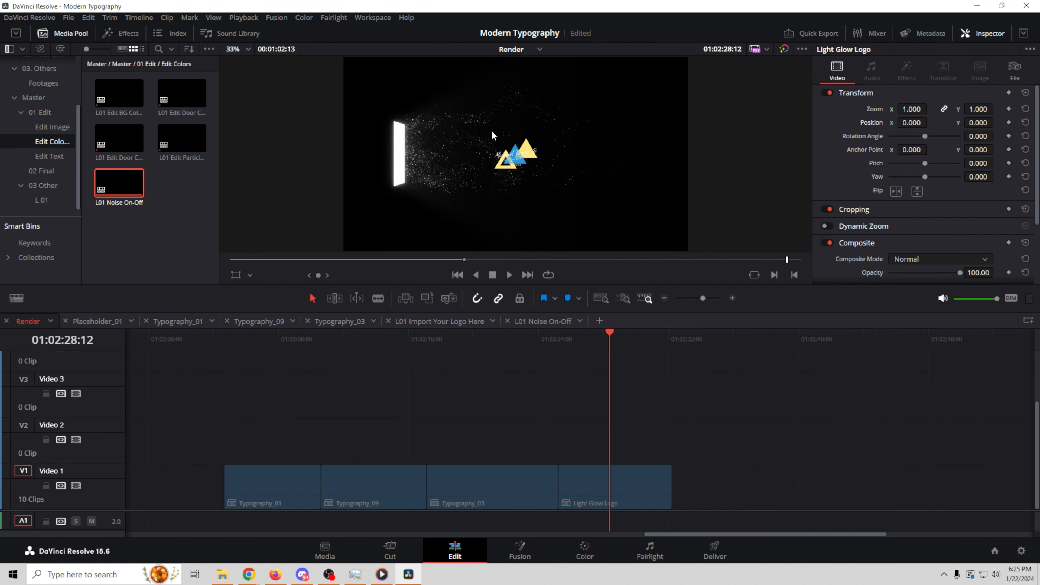
Step: Recolour the L01 Edit Particles Color generator yellow and view the yellow particles in the Render timeline
left_click(184, 136)
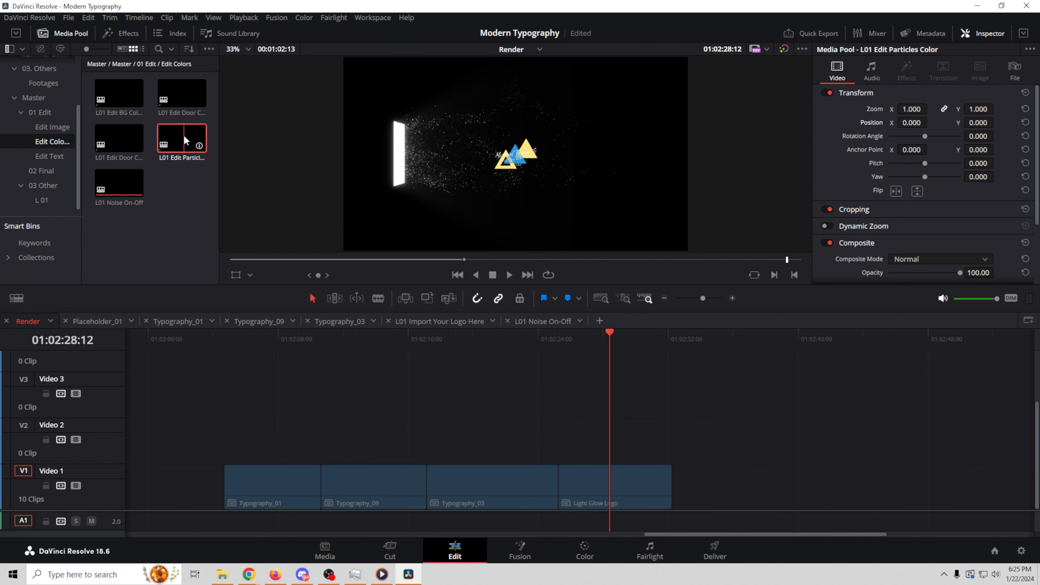
double_click(184, 138)
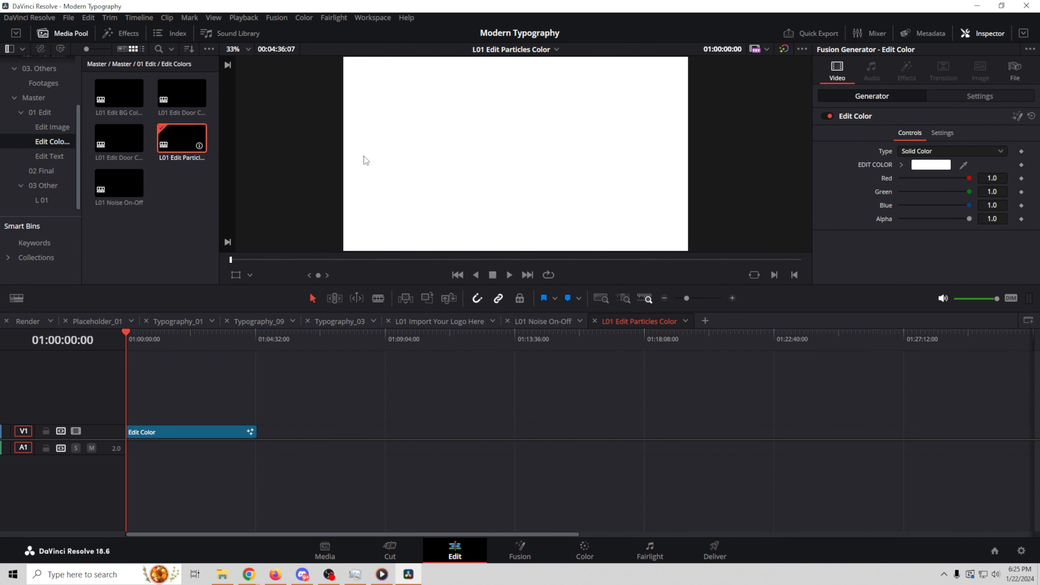
left_click(938, 165)
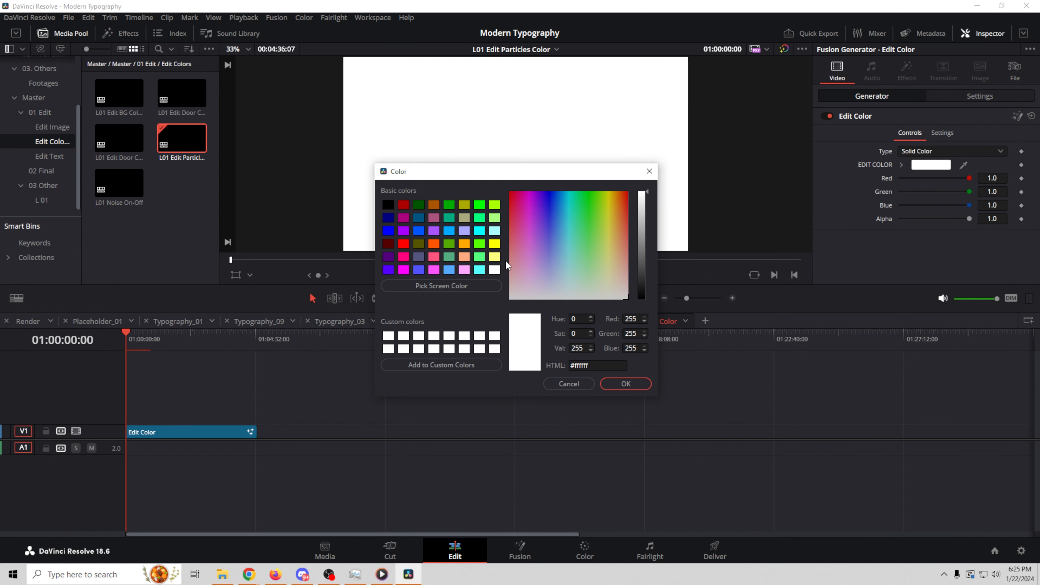
left_click(609, 191)
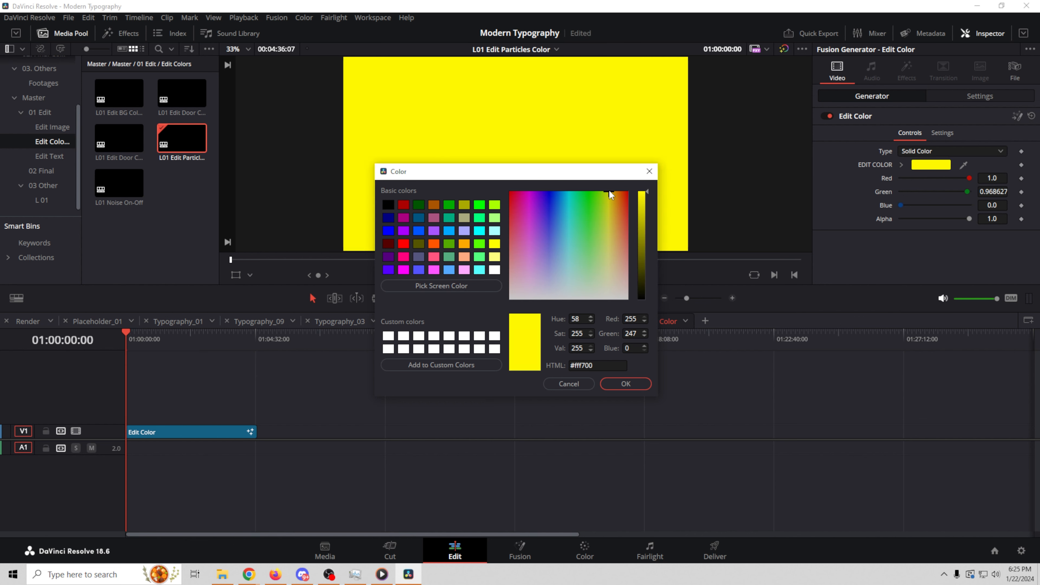
left_click_drag(610, 192, 608, 198)
left_click(605, 382)
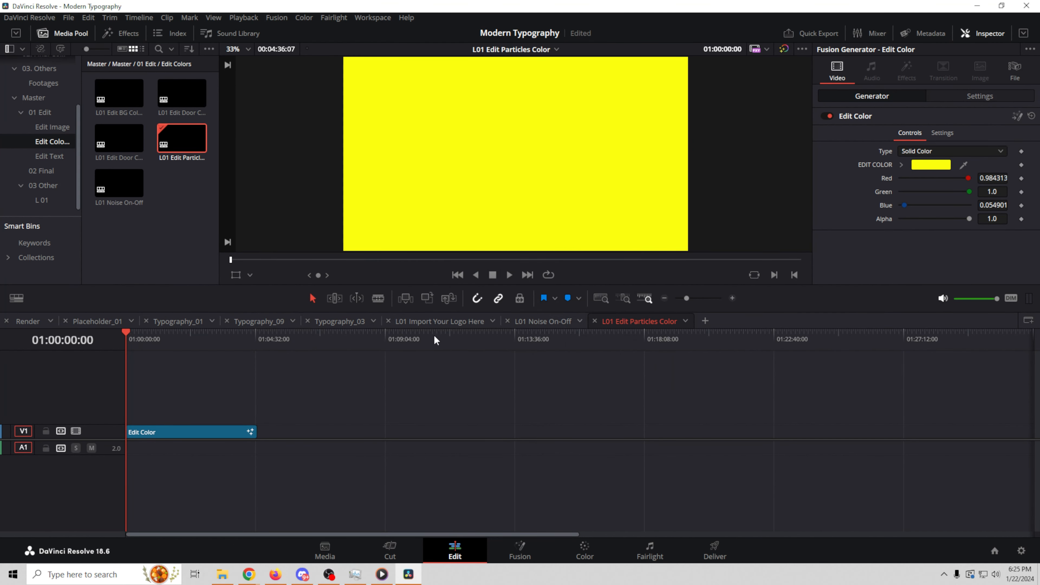
left_click(35, 322)
mouse_move(580, 331)
left_mouse_down()
mouse_move(574, 348)
mouse_move(595, 339)
mouse_move(571, 342)
left_mouse_up()
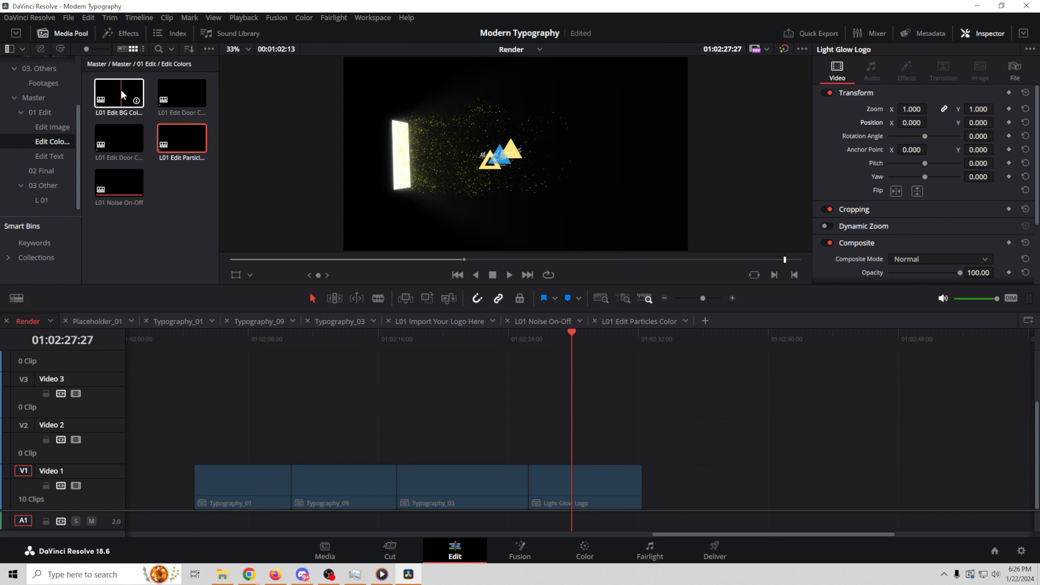
Step: Set the L01 Edit Door Color 01 colour to cyan (#11ebff)
double_click(187, 96)
left_click(208, 432)
left_click(927, 167)
left_click_drag(567, 220, 567, 200)
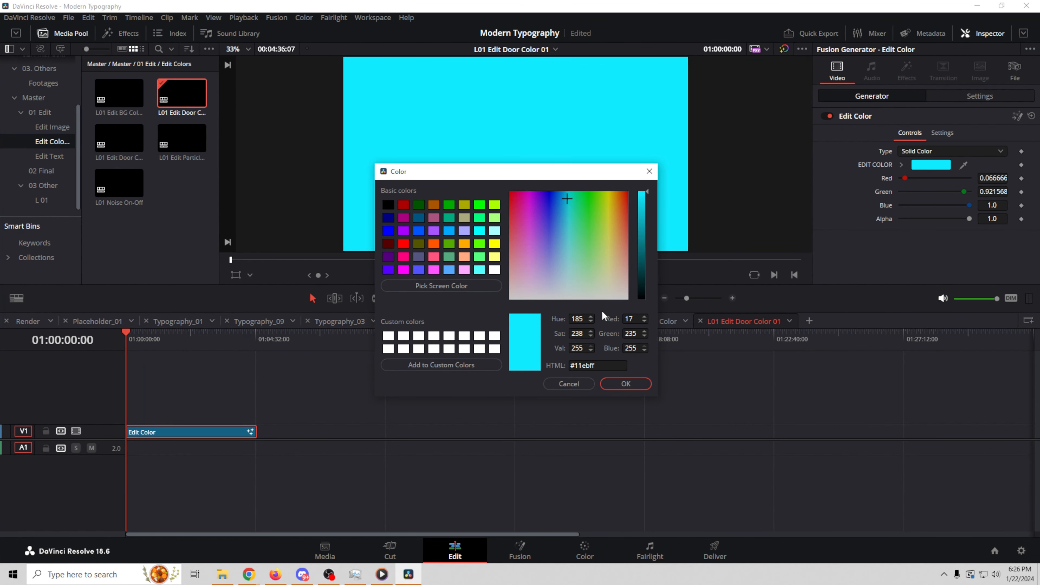
left_click(625, 384)
Step: Open the L01 Edit Door Color 02 timeline, then scrub the Render timeline to review the intro
double_click(119, 138)
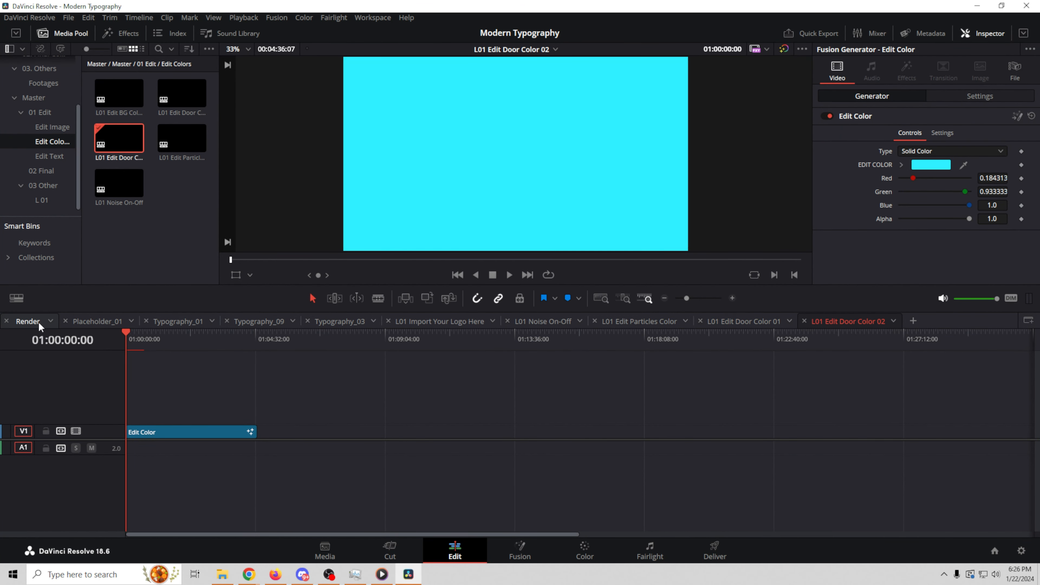
left_click(29, 321)
left_click(575, 337)
left_click_drag(574, 336, 472, 402)
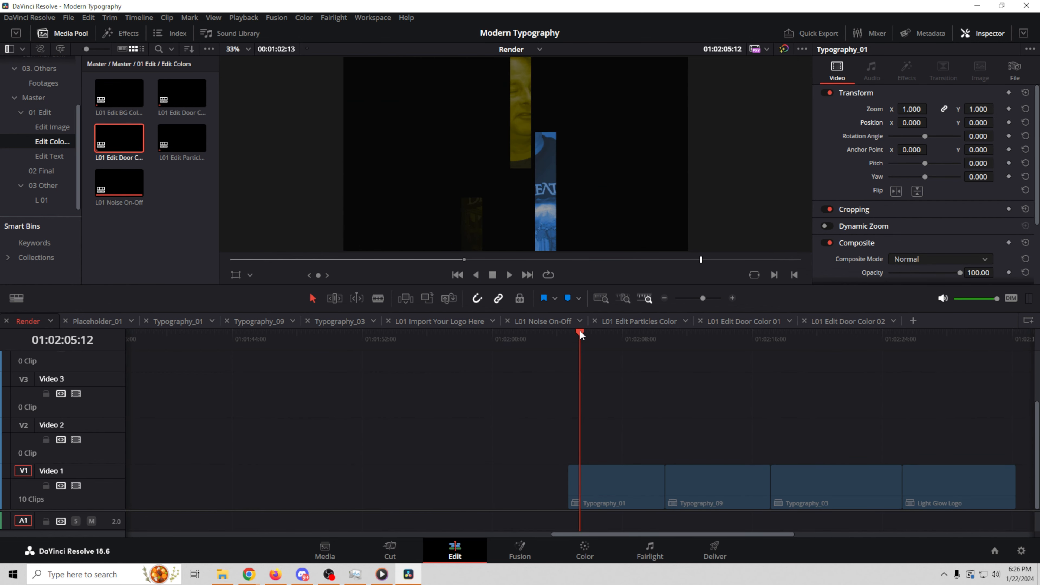
left_click_drag(581, 334, 1003, 374)
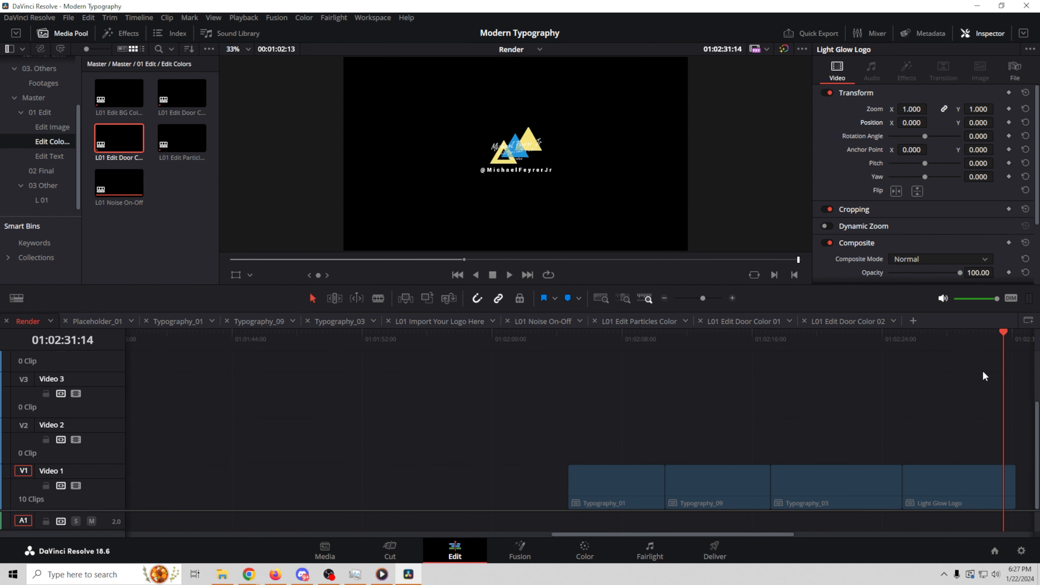
Step: Delete the six clips at the track start and move the remaining four clips to the timeline start
left_click_drag(385, 392, 141, 503)
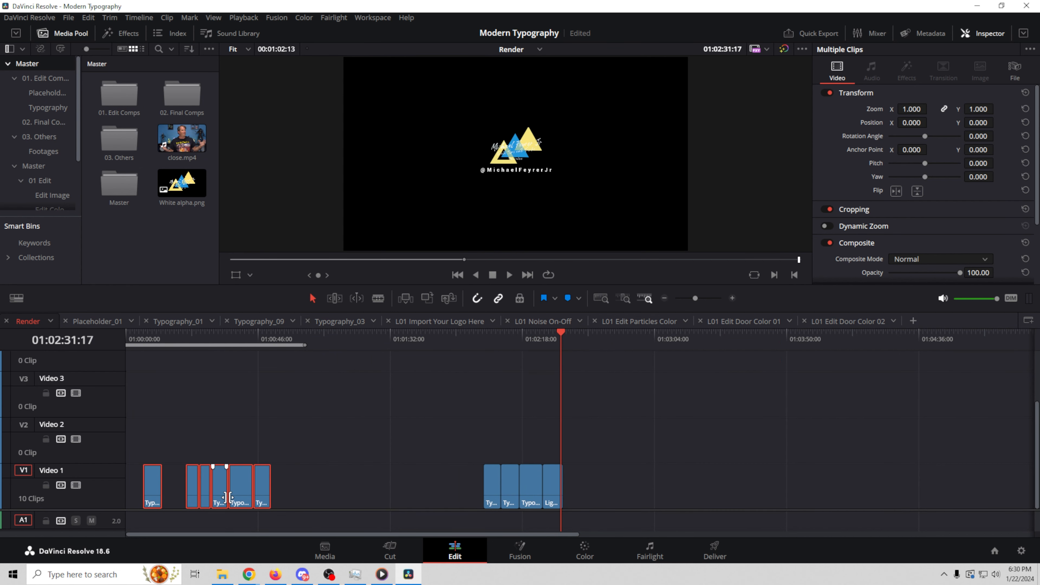
right_click(218, 491)
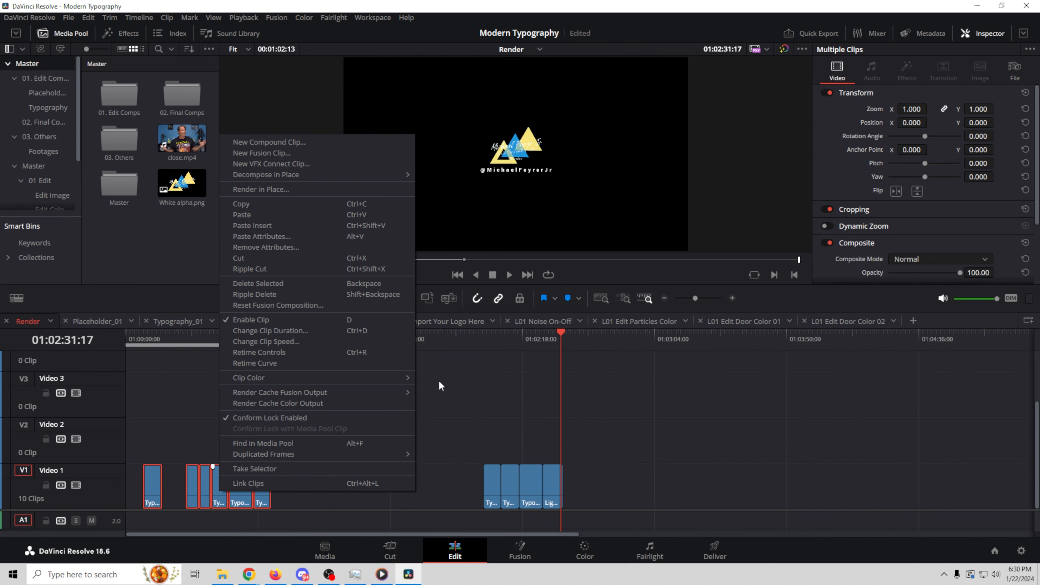
left_click(262, 257)
left_click_drag(438, 412, 610, 505)
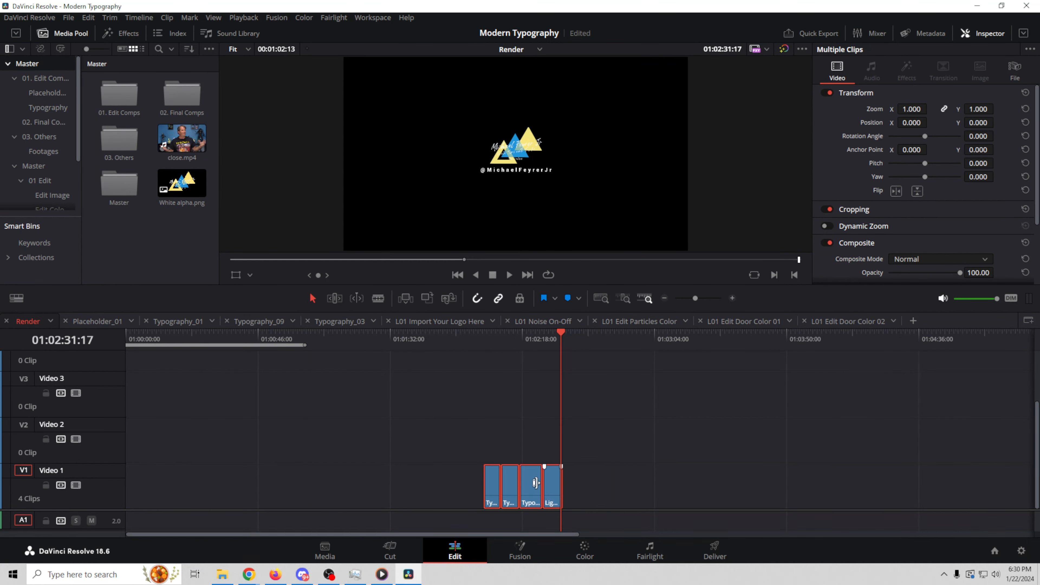
left_click_drag(493, 493, 59, 484)
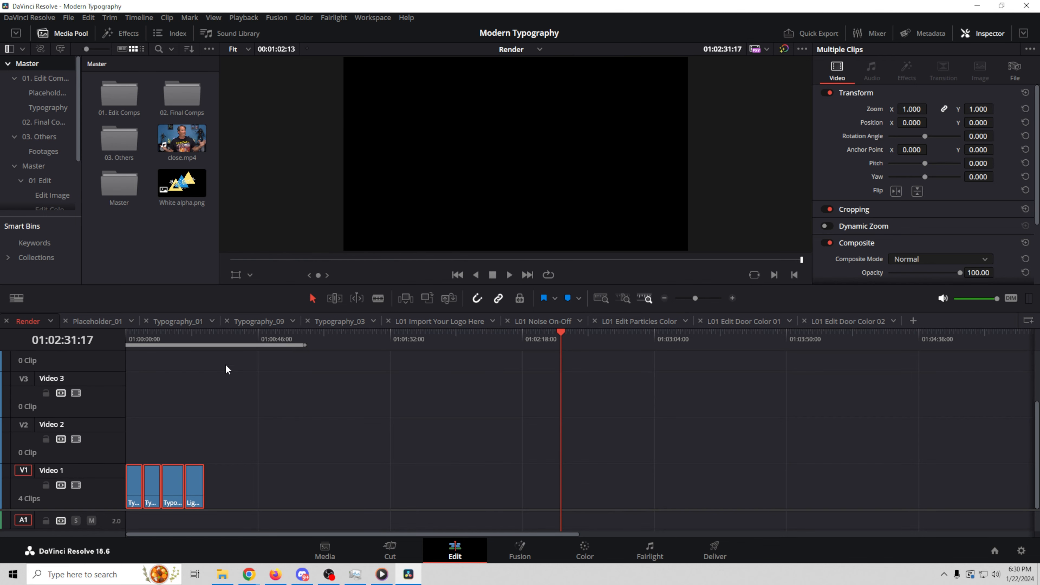
left_click_drag(305, 347, 208, 348)
Step: Zoom in and scrub back through the start of the Render timeline
left_click_drag(696, 298, 706, 299)
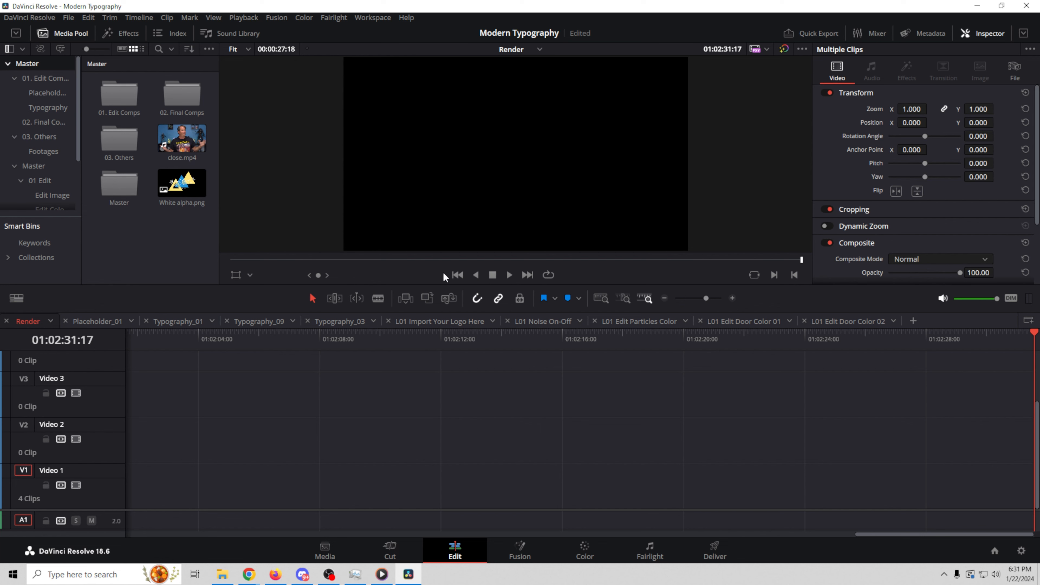
left_click(458, 275)
left_click_drag(554, 336, 62, 343)
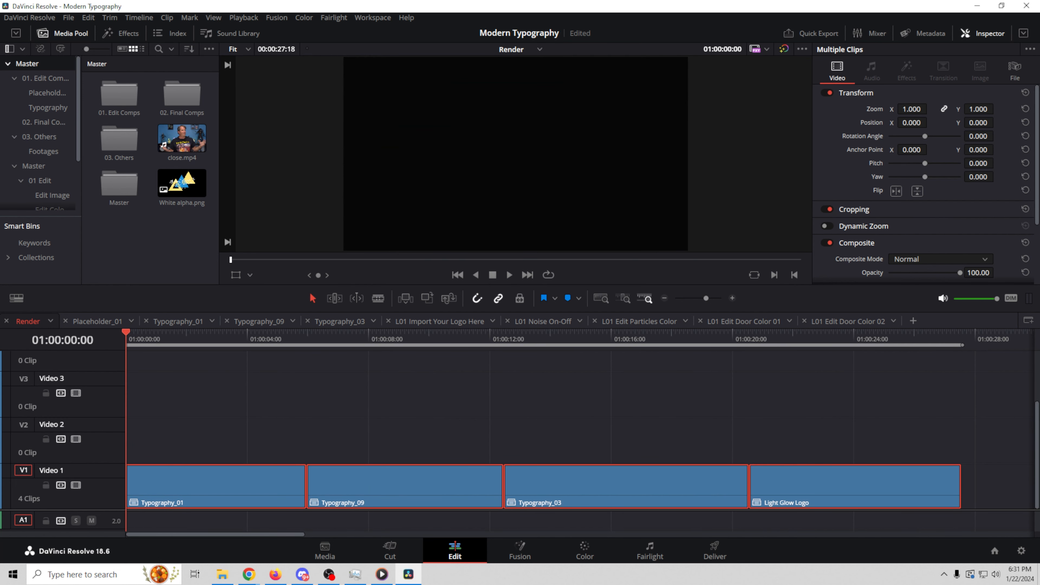
mouse_move(127, 334)
left_mouse_down()
mouse_move(175, 342)
mouse_move(118, 341)
left_mouse_up()
Step: Close the nine extra timelines, leaving only Render, and preview its closing logo frame
left_click(804, 320)
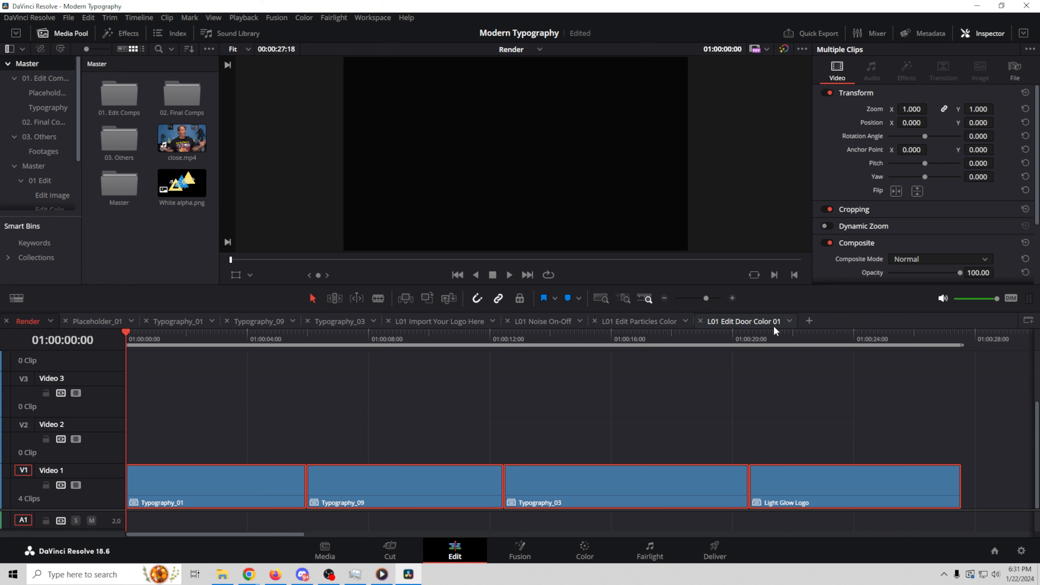
left_click(700, 321)
left_click(594, 321)
left_click(508, 321)
left_click(388, 322)
left_click(307, 321)
left_click(226, 321)
left_click(147, 322)
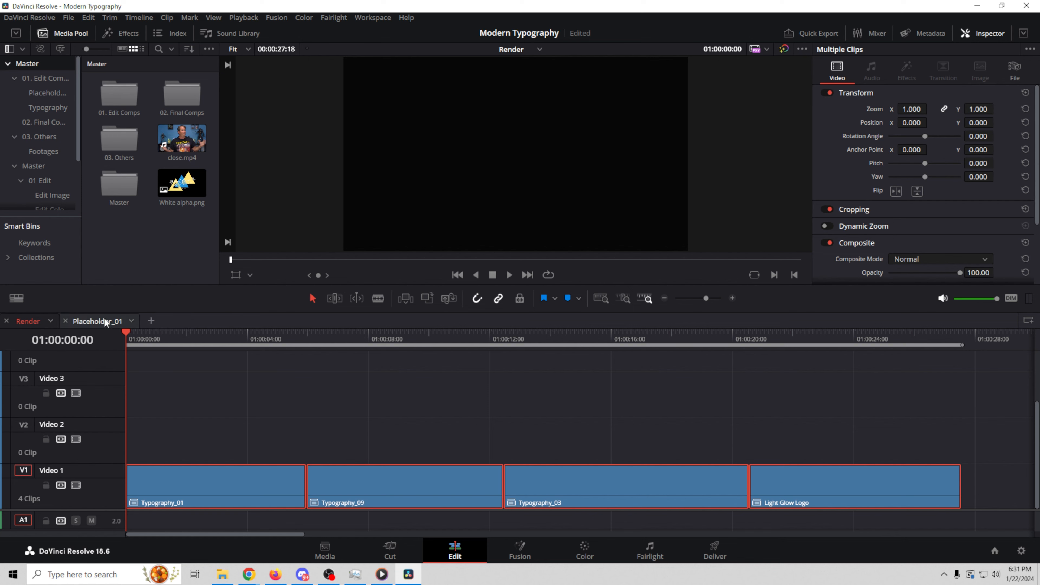
left_click(64, 323)
left_click_drag(606, 393, 727, 415)
left_click_drag(806, 420, 927, 428)
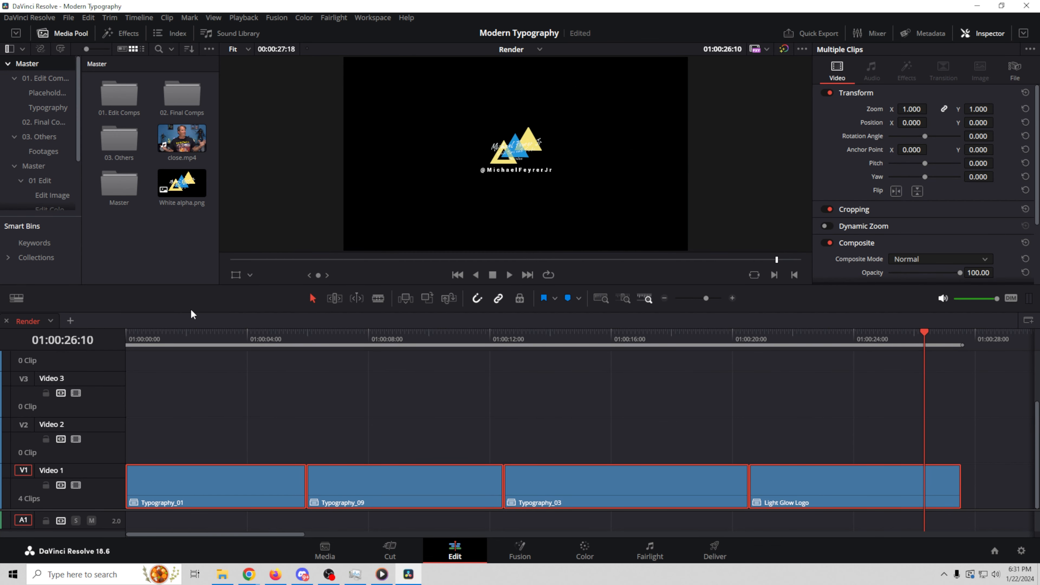
Step: On the Deliver page, choose the YouTube 1080p preset and the Artlist Motion Array output folder
left_click(717, 553)
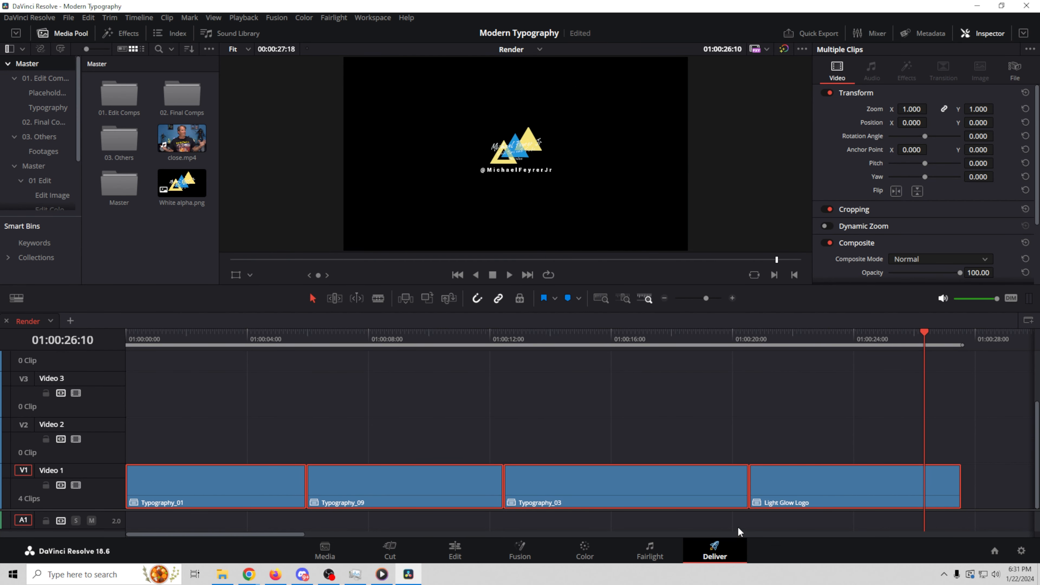
left_click(238, 79)
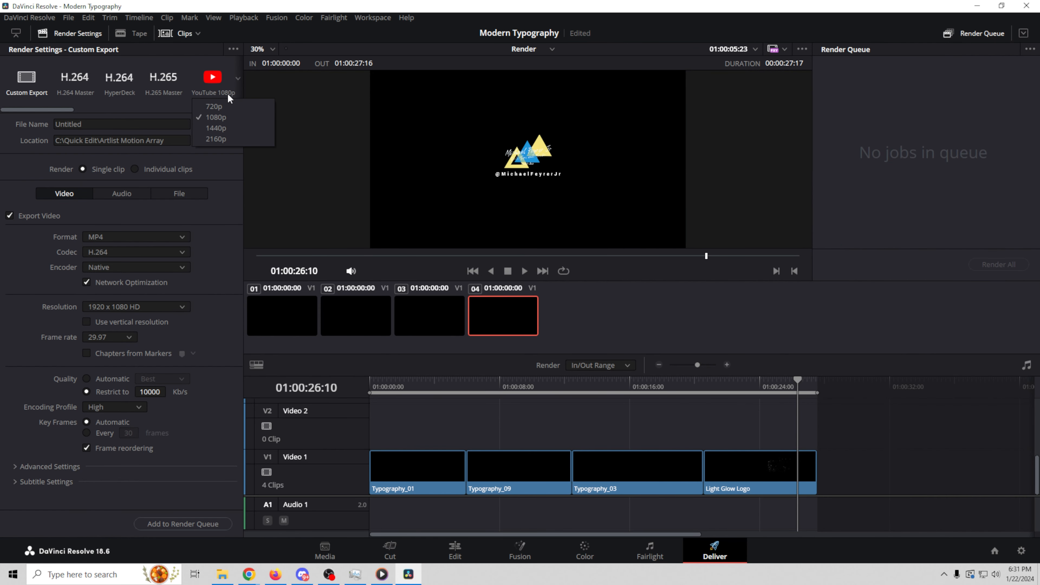
left_click(221, 116)
left_click(214, 140)
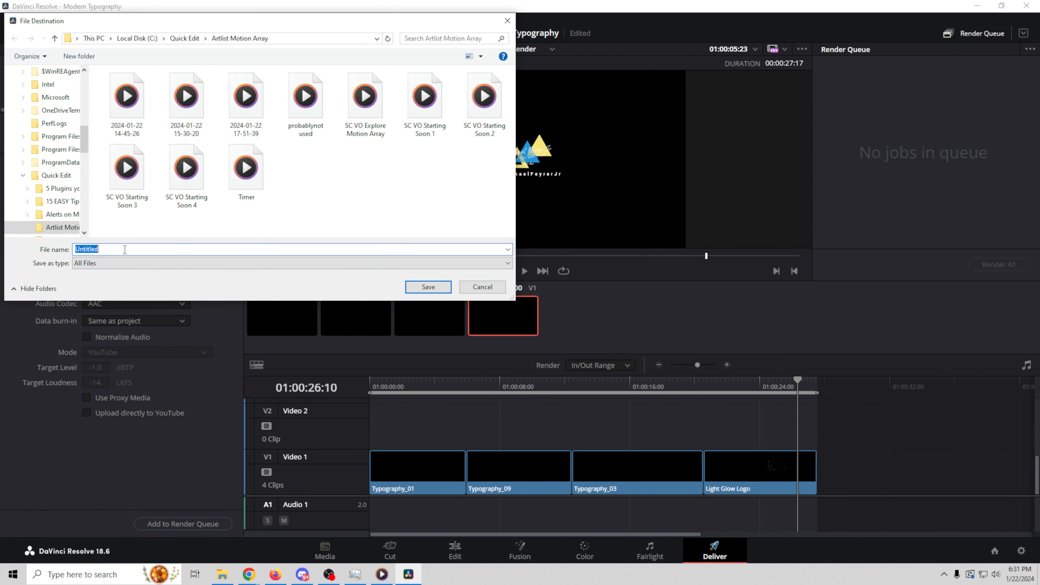
key("Return")
Step: Name the output file Topo Intro, add it to the render queue, and start rendering
double_click(97, 124)
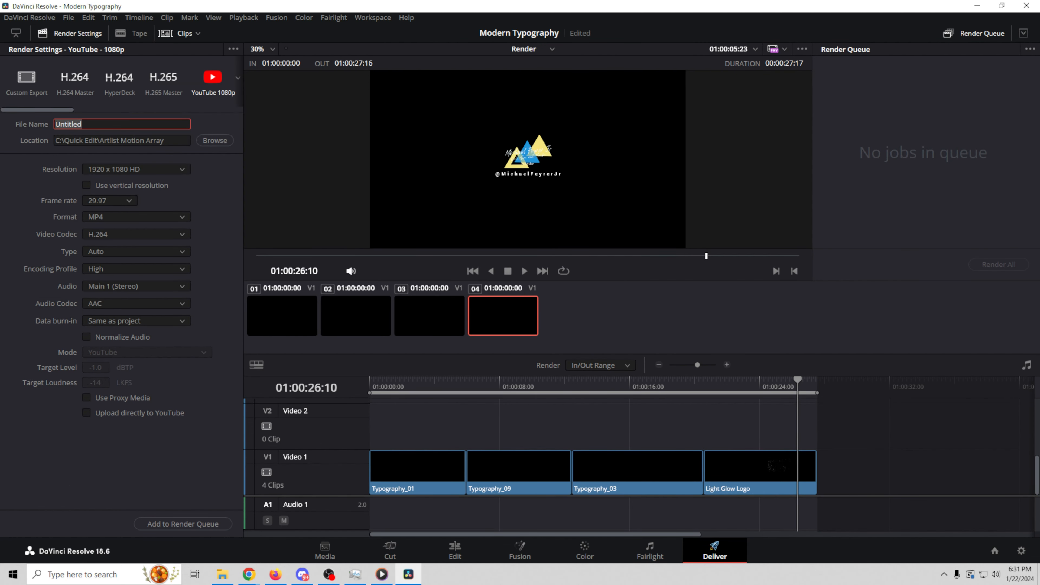
type("To")
left_click(184, 524)
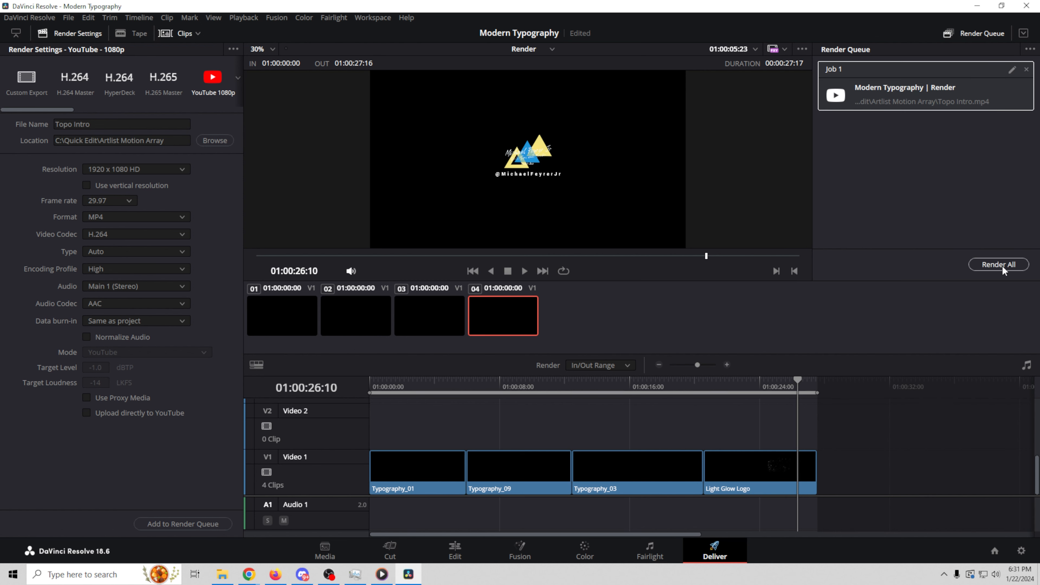
left_click(1003, 265)
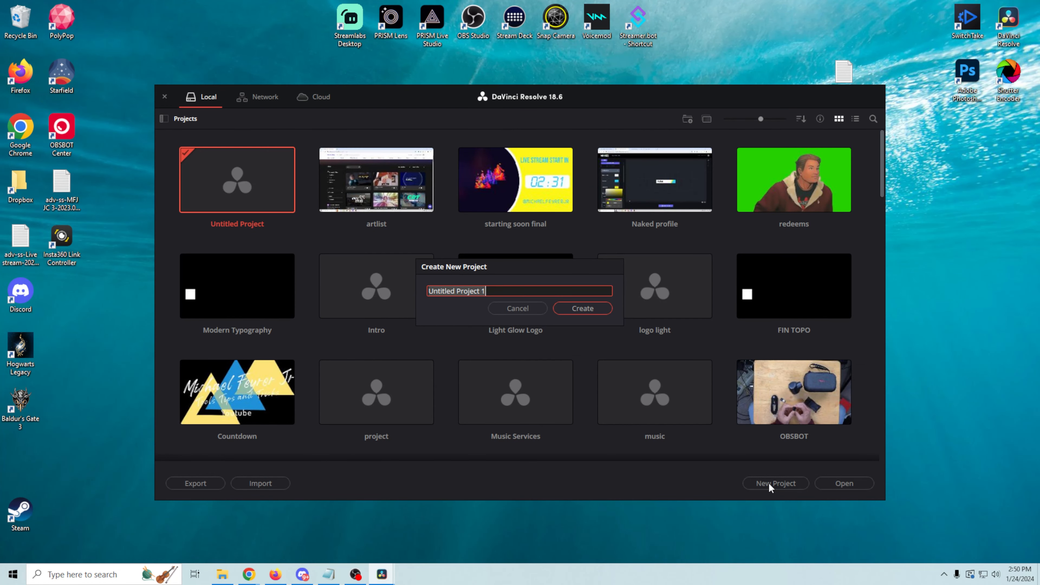
Step: Create a new project named 'intro vid final'
type("intro vid final")
key("Return")
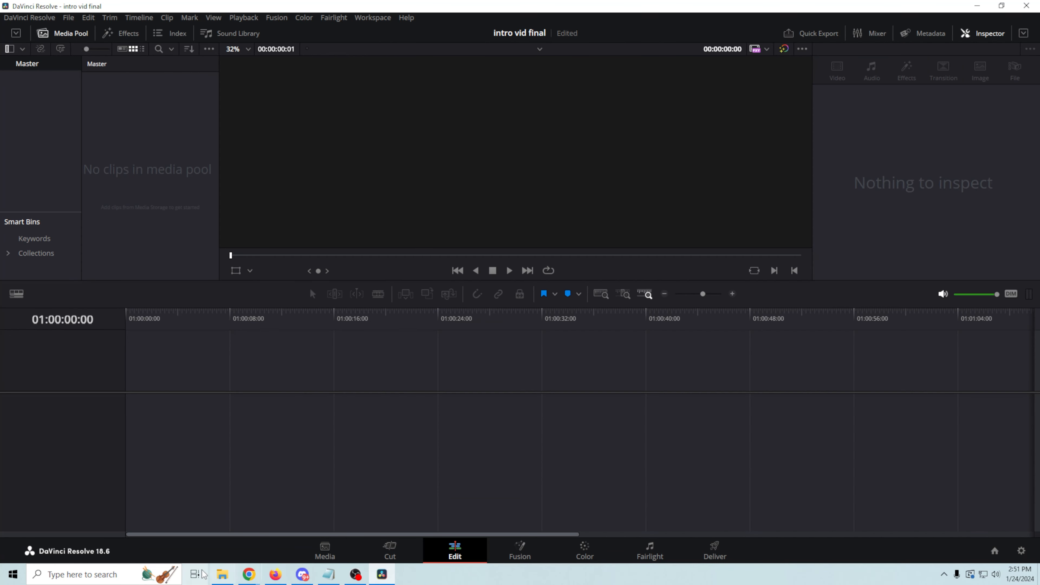
Step: Import Topo Intro.mp4 into the new project's media pool
key("alt+Tab")
left_click_drag(606, 234, 168, 238)
left_click(614, 336)
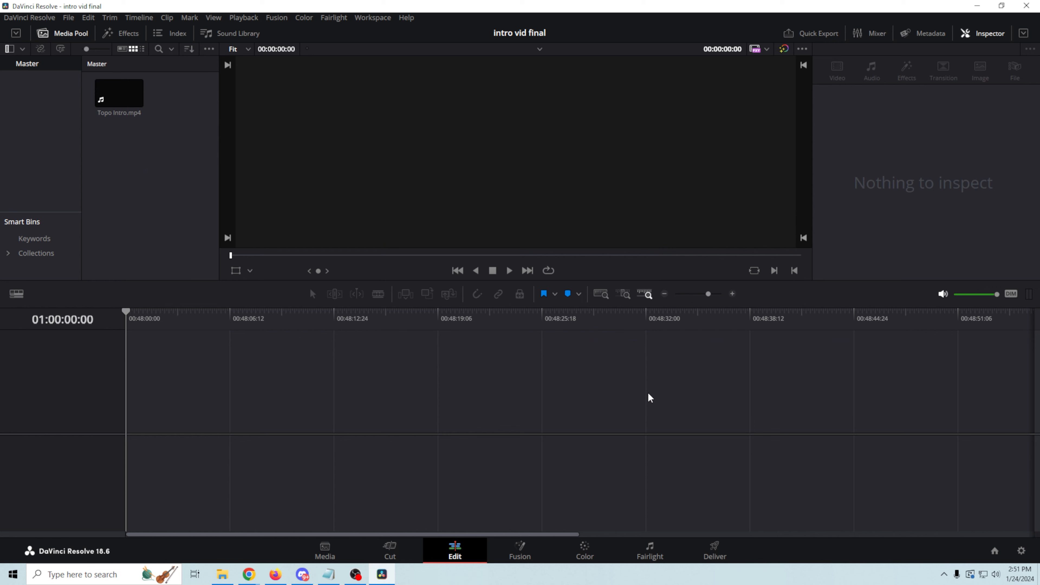
Step: Set the project's timeline frame rate to 30 fps in Project Settings and confirm the change
left_click(68, 18)
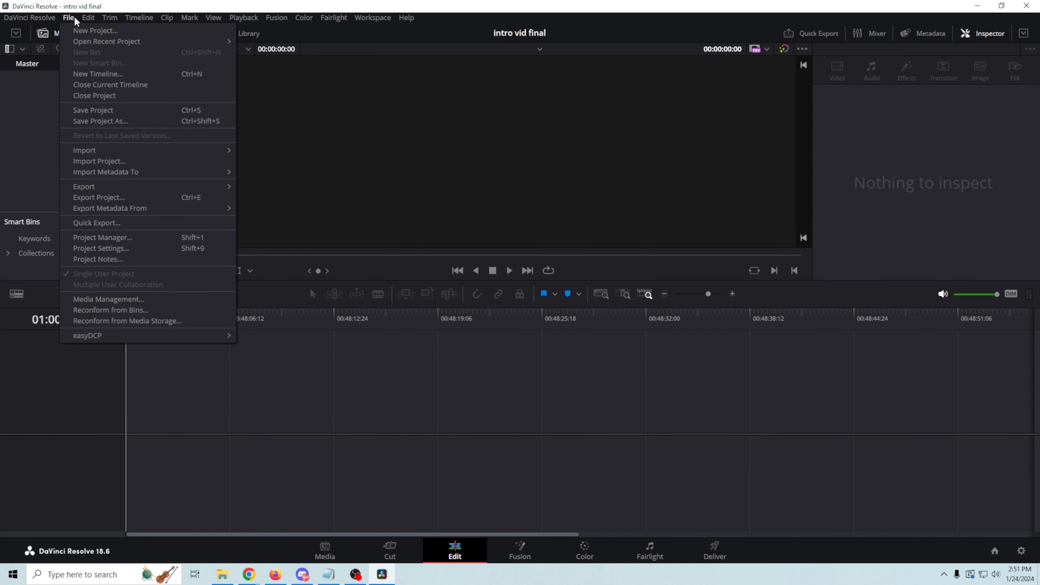
left_click(98, 248)
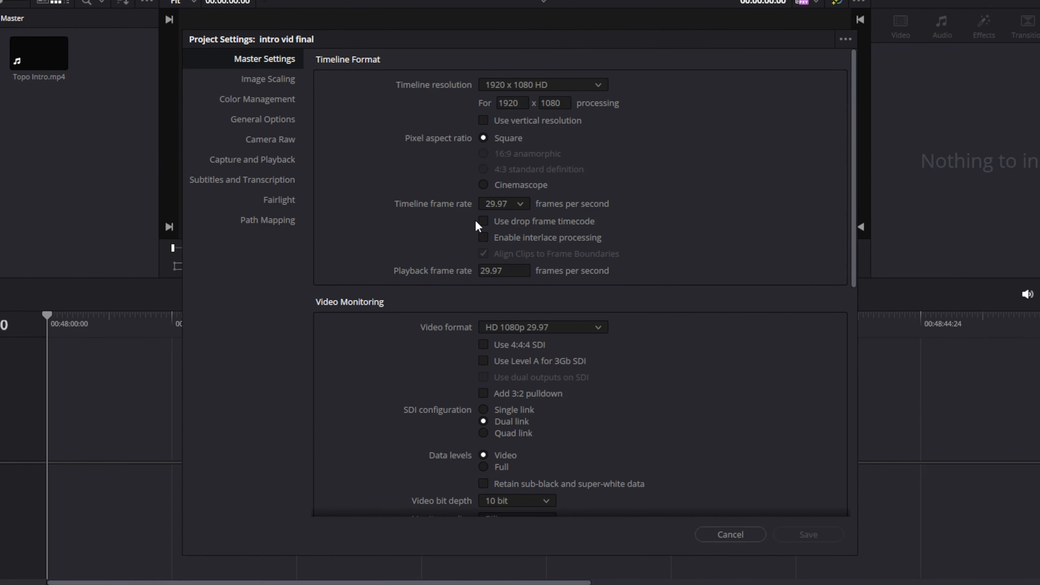
left_click(517, 209)
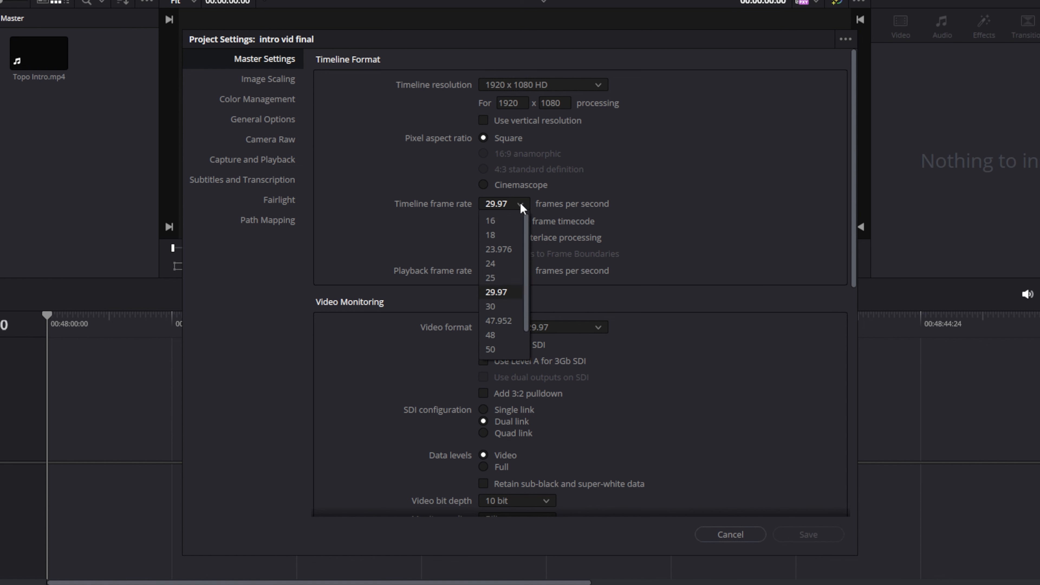
left_click(494, 308)
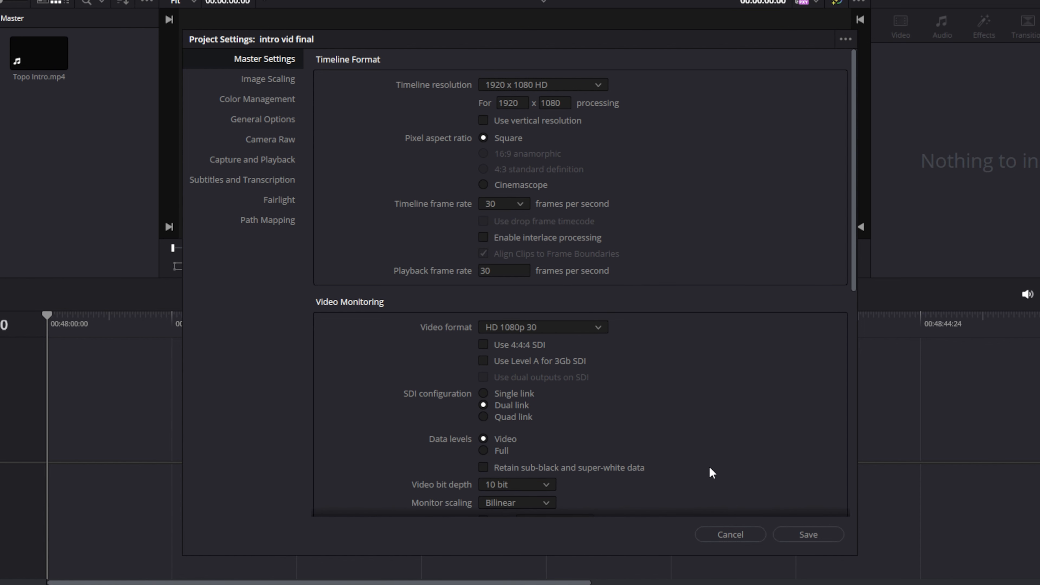
scroll(749, 426, "down", 10)
scroll(749, 426, "up", 6)
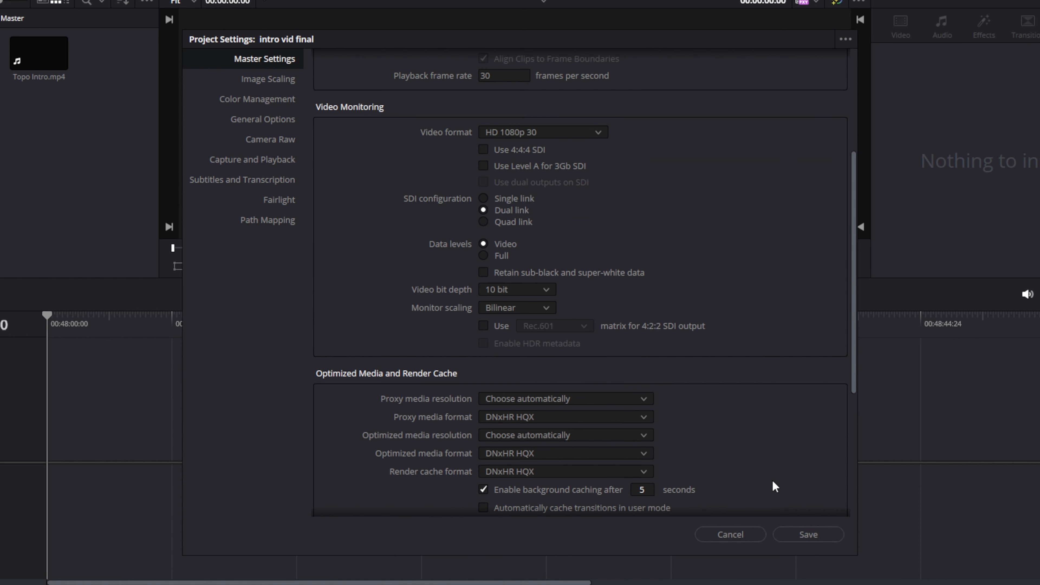
left_click(807, 541)
left_click(632, 334)
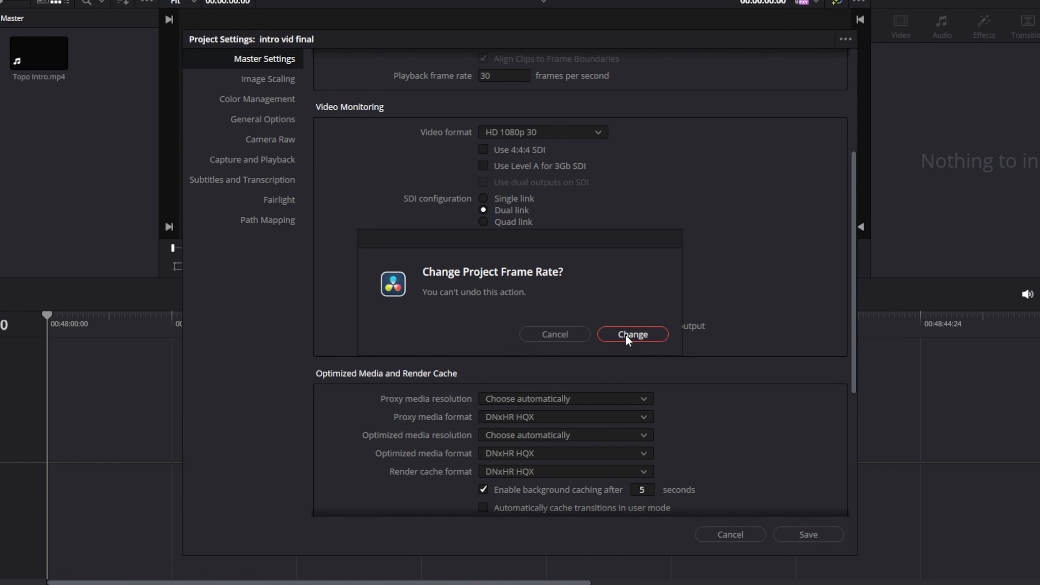
left_click(34, 60)
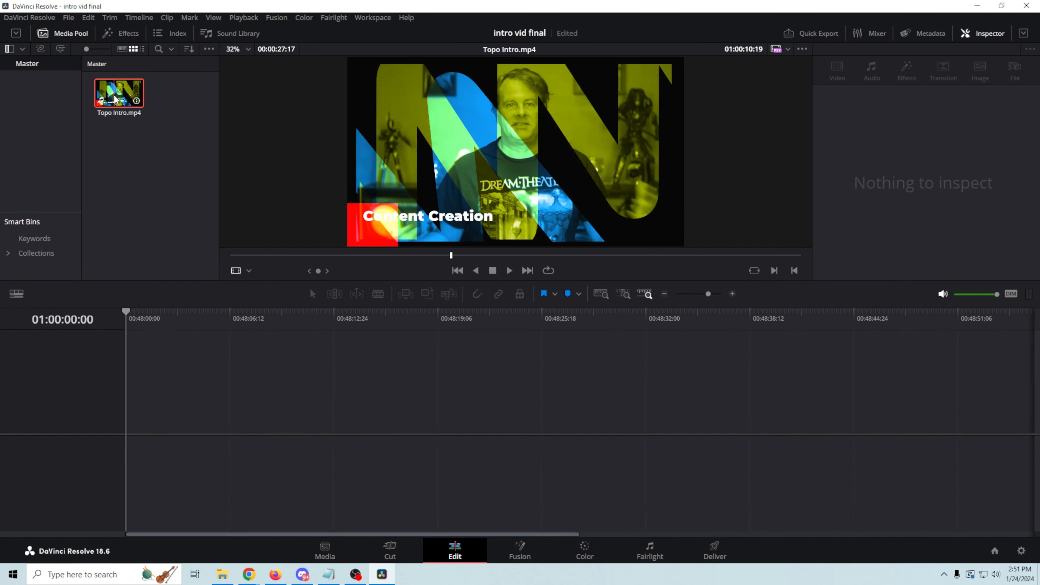
Step: Drag Topo Intro.mp4 onto a new timeline, then zoom out and scrub through the whole clip
left_click_drag(115, 100, 127, 400)
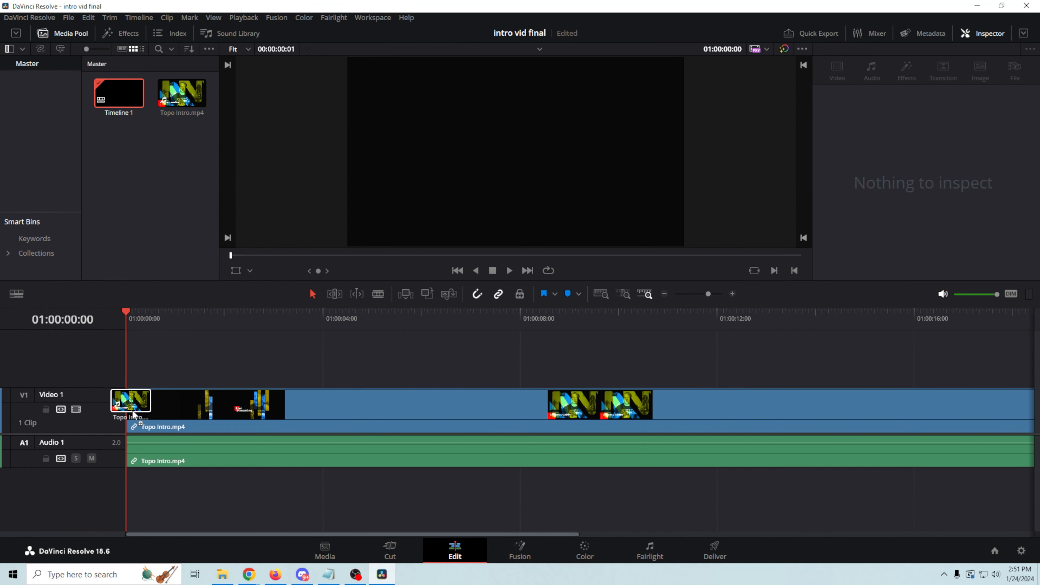
left_click_drag(121, 316, 867, 413)
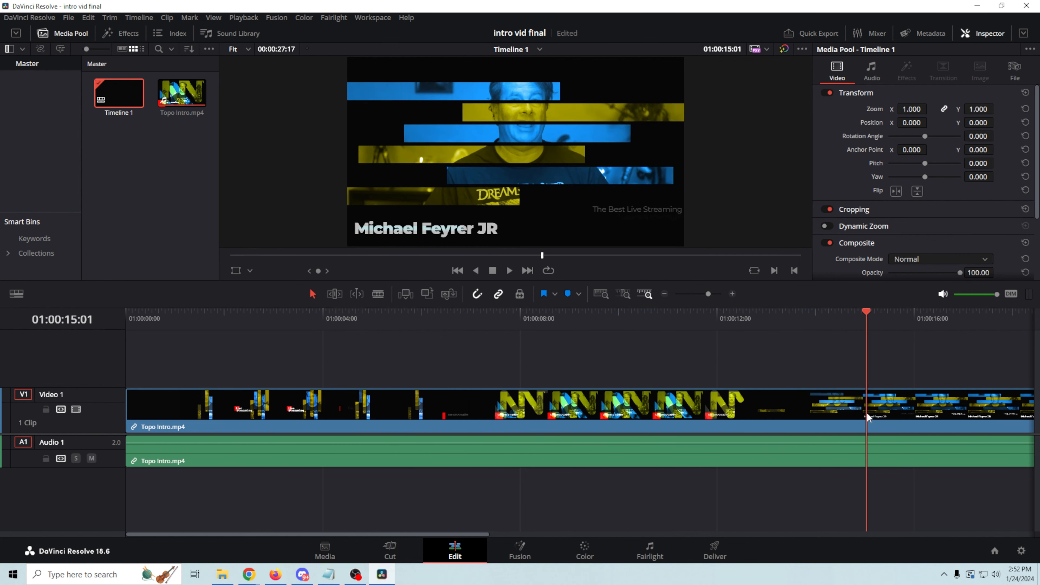
left_click_drag(708, 294, 705, 296)
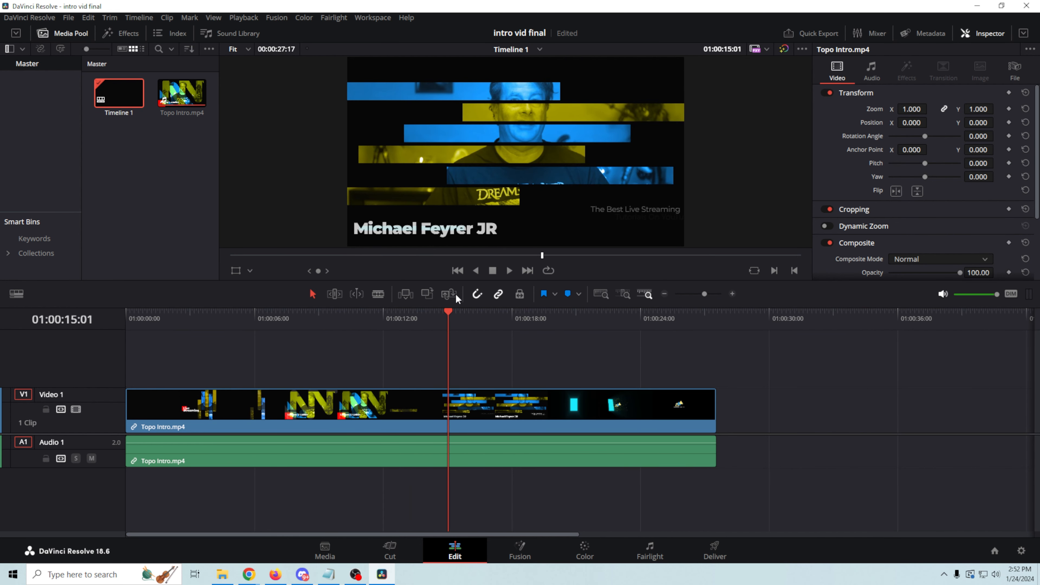
left_click_drag(447, 314, 721, 372)
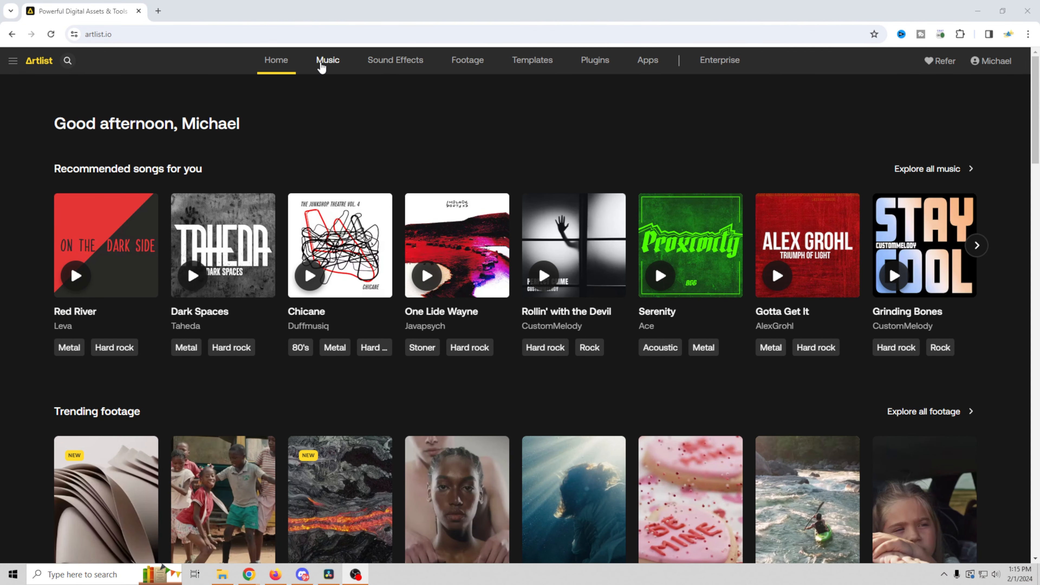
Step: Open Artlist's royalty-free music library and look over its tempo and duration filters
left_click(323, 61)
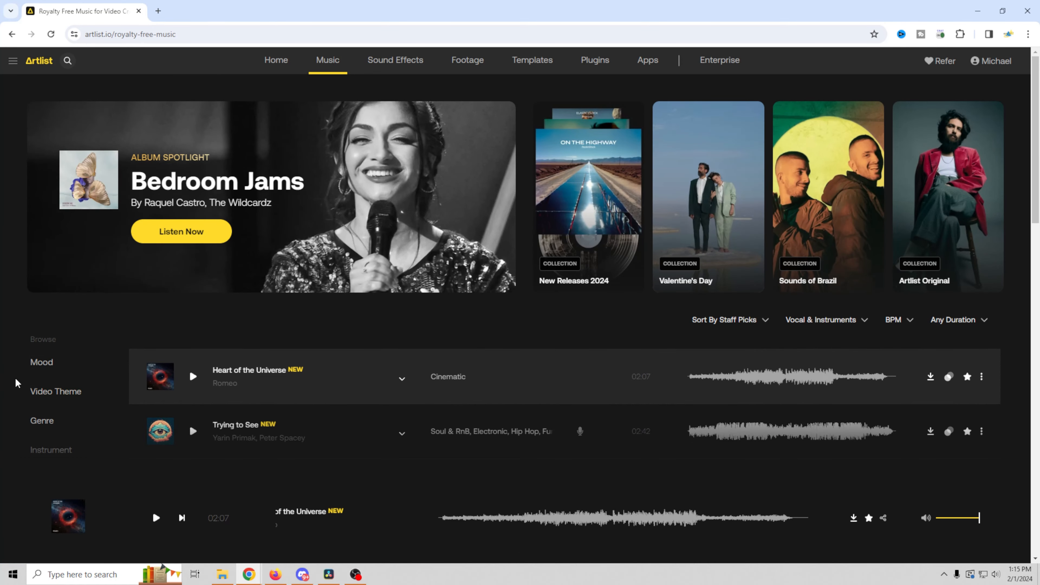
scroll(42, 423, "down", 5)
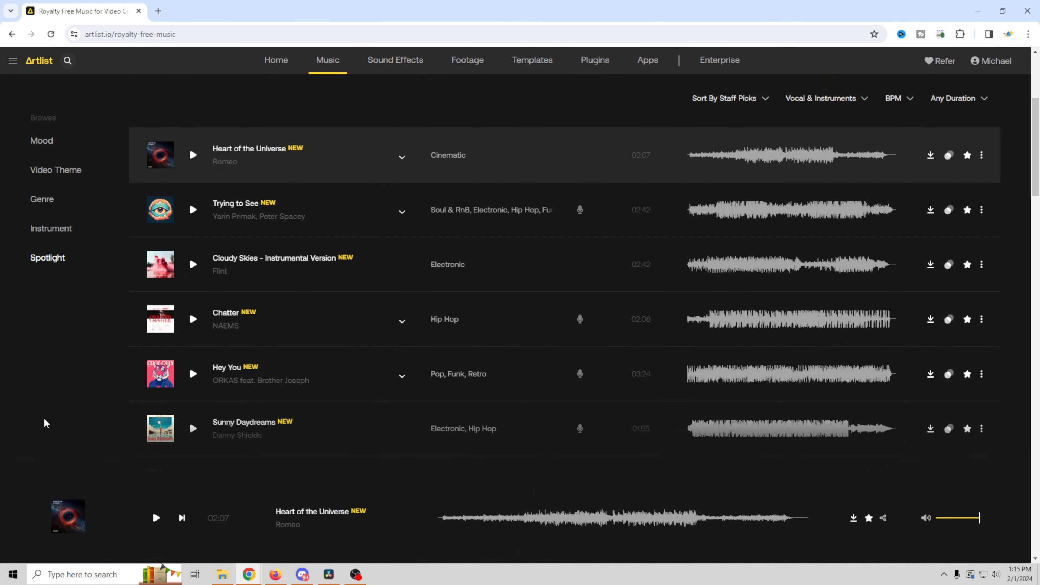
scroll(46, 423, "up", 5)
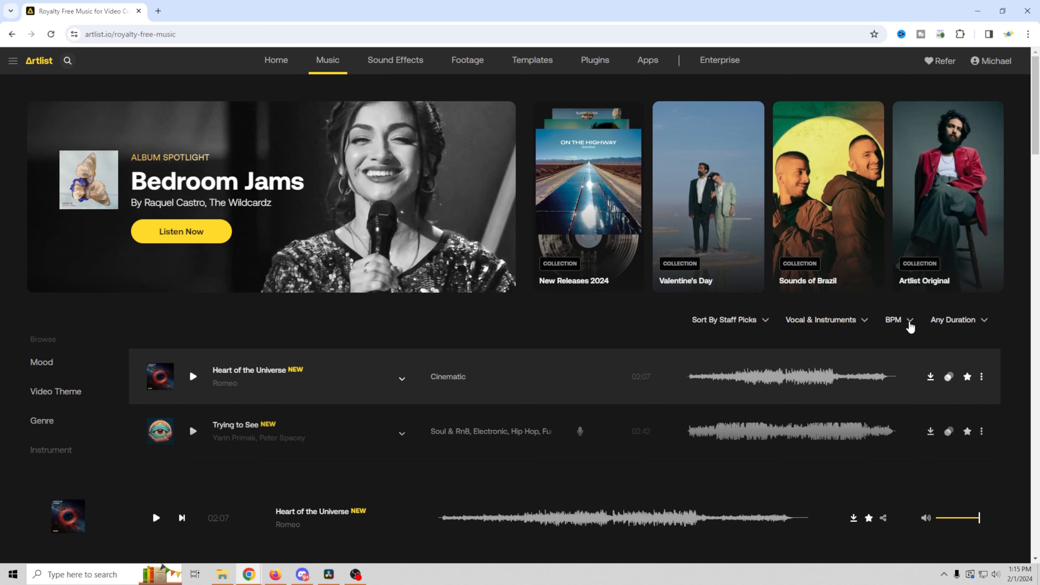
left_click(910, 326)
left_click(985, 324)
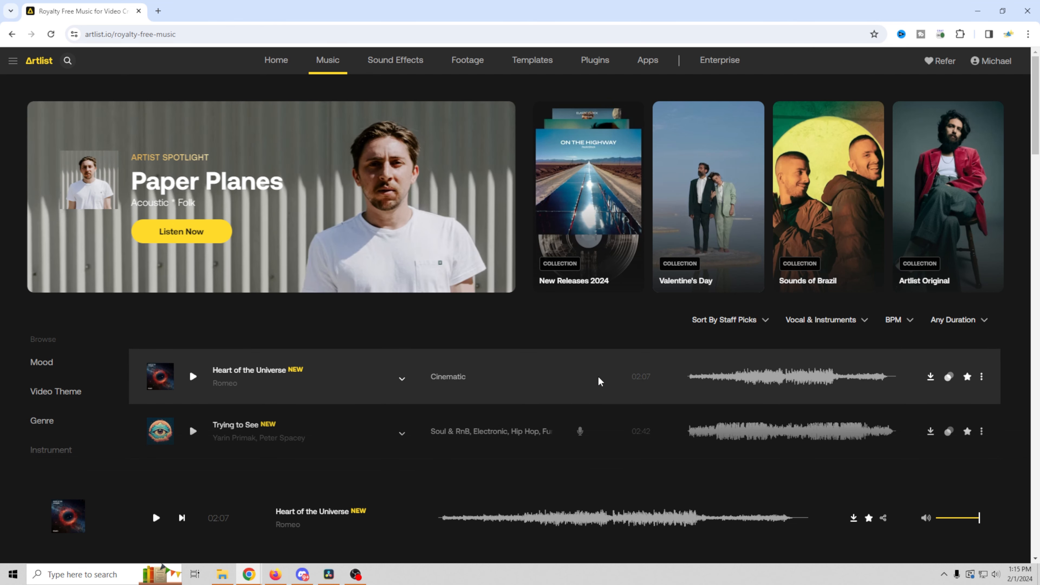
Step: Scroll through the music list, then return to the top and open the music search box
scroll(585, 373, "down", 4)
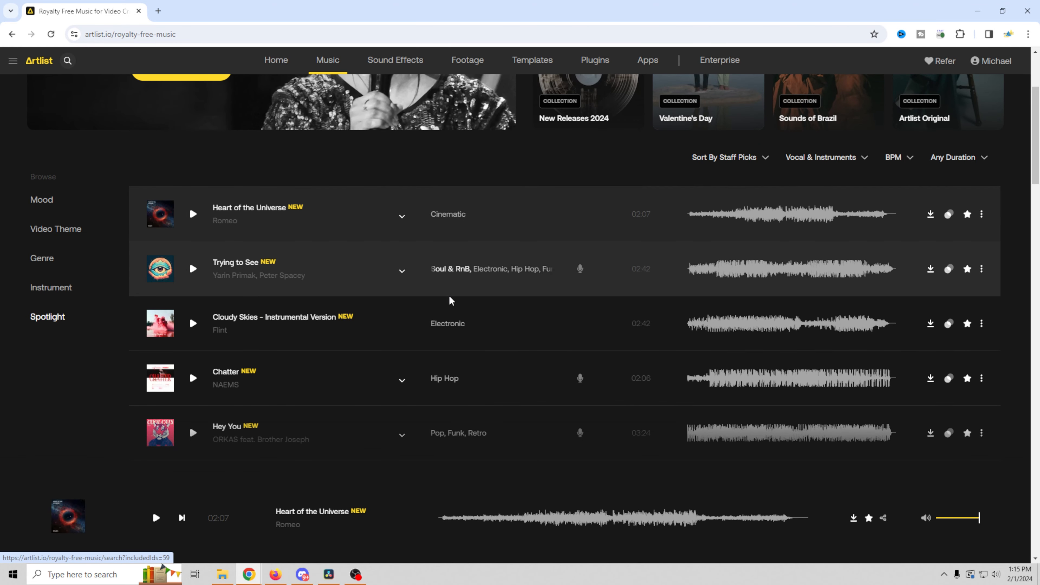
scroll(441, 398, "down", 1)
scroll(441, 397, "down", 5)
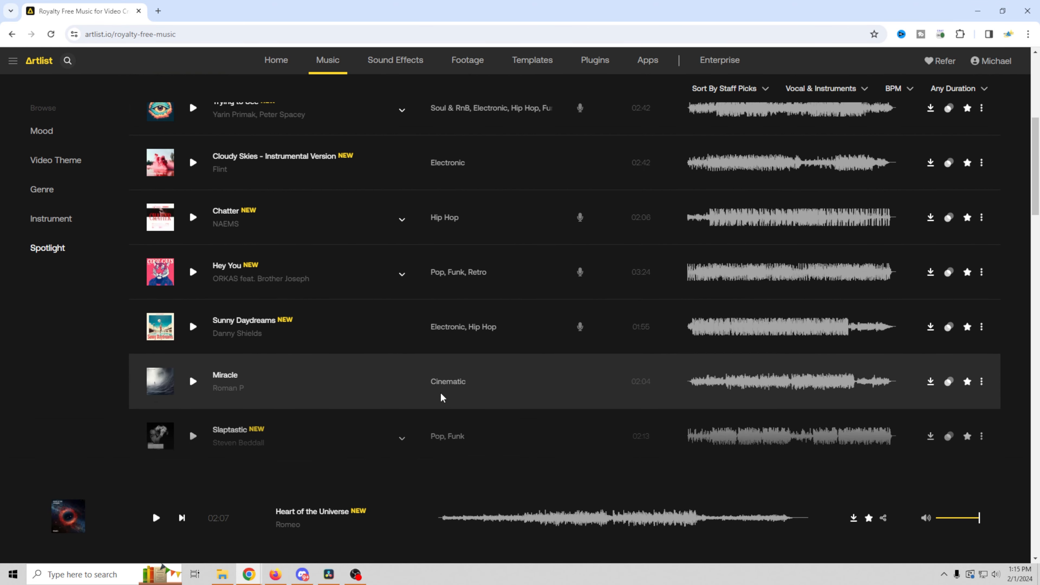
scroll(441, 396, "down", 5)
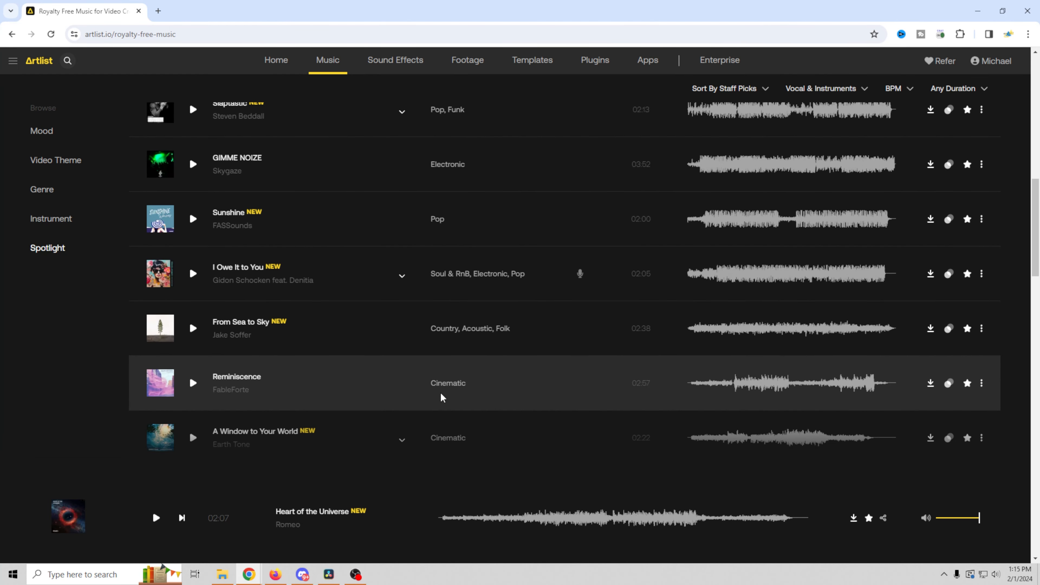
scroll(441, 396, "up", 5)
scroll(444, 381, "up", 9)
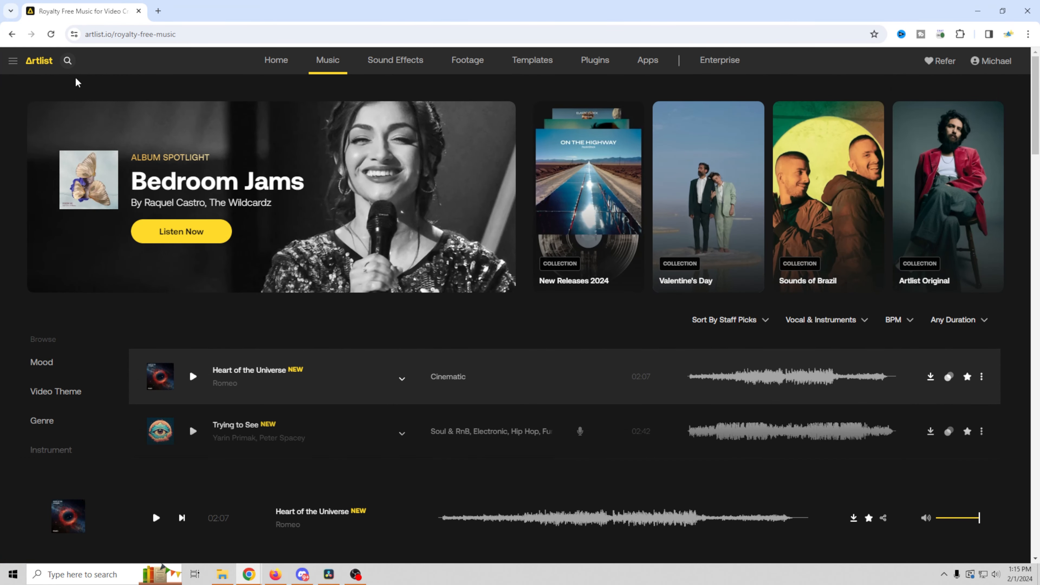
left_click(68, 60)
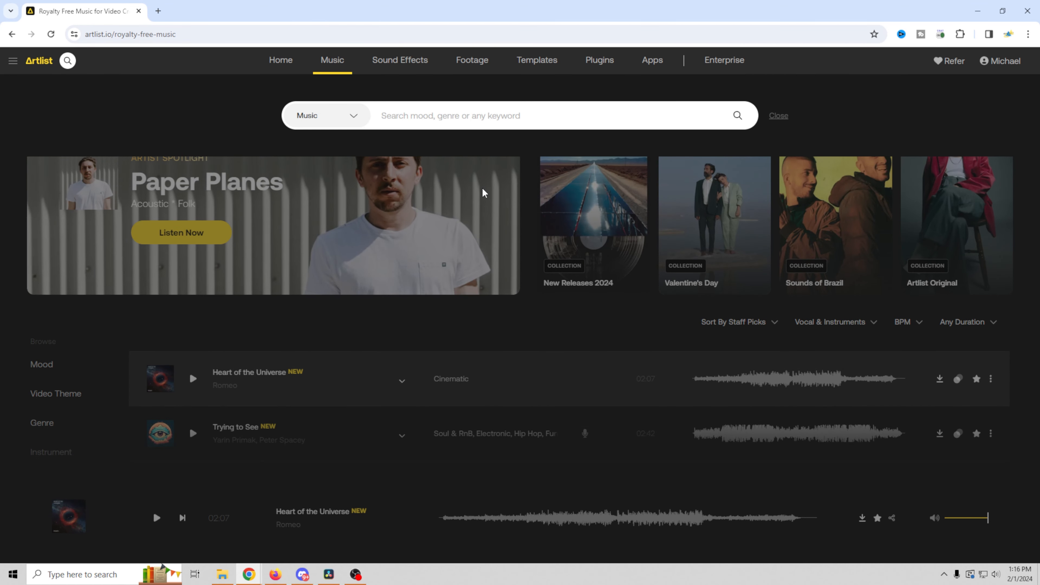
Step: Search Artlist music for 'Metal' and scroll through the results
type("Metal")
key("Escape")
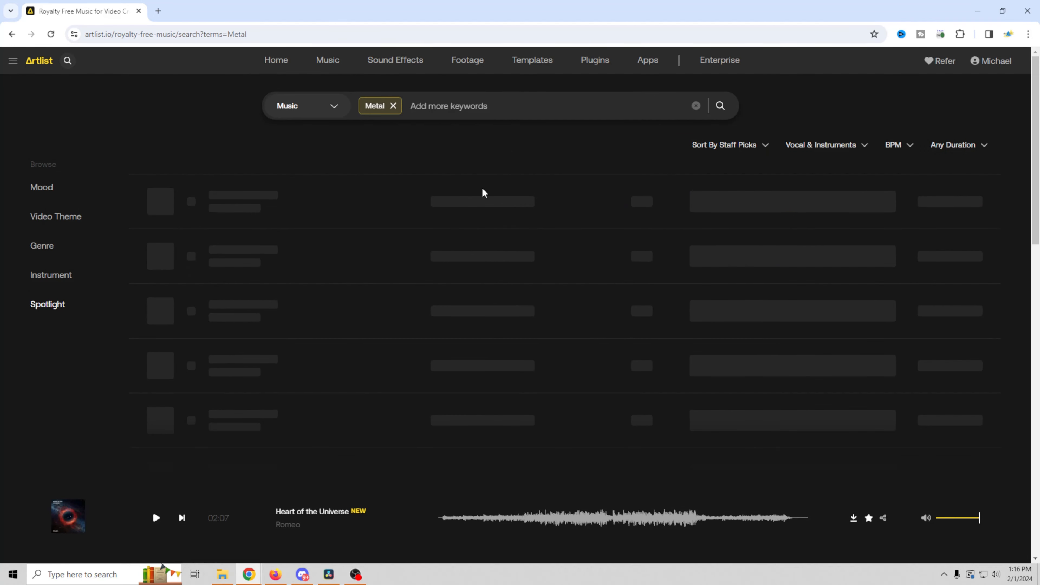
scroll(351, 261, "down", 5)
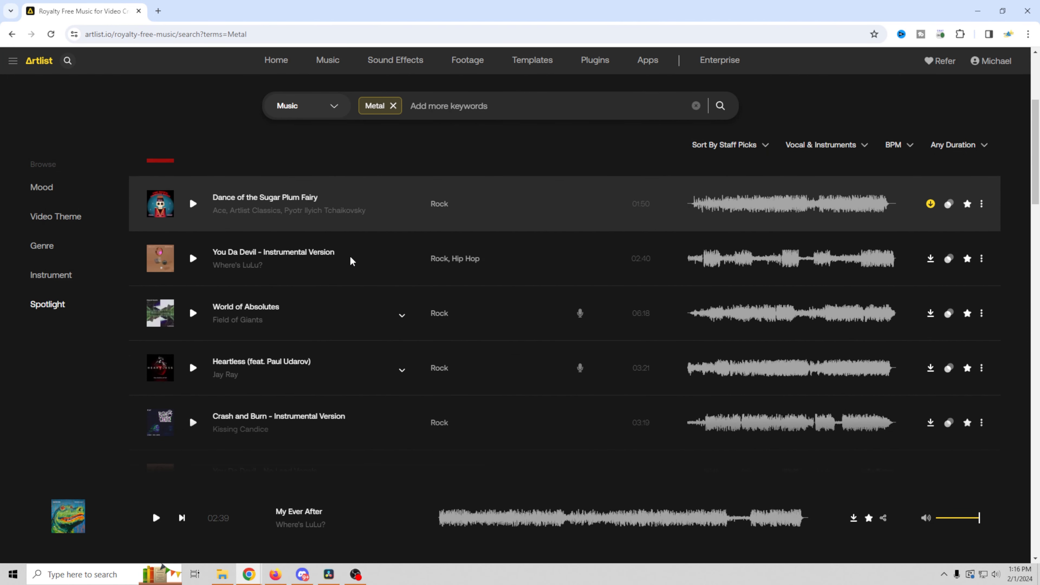
scroll(389, 250, "down", 1)
scroll(395, 261, "down", 4)
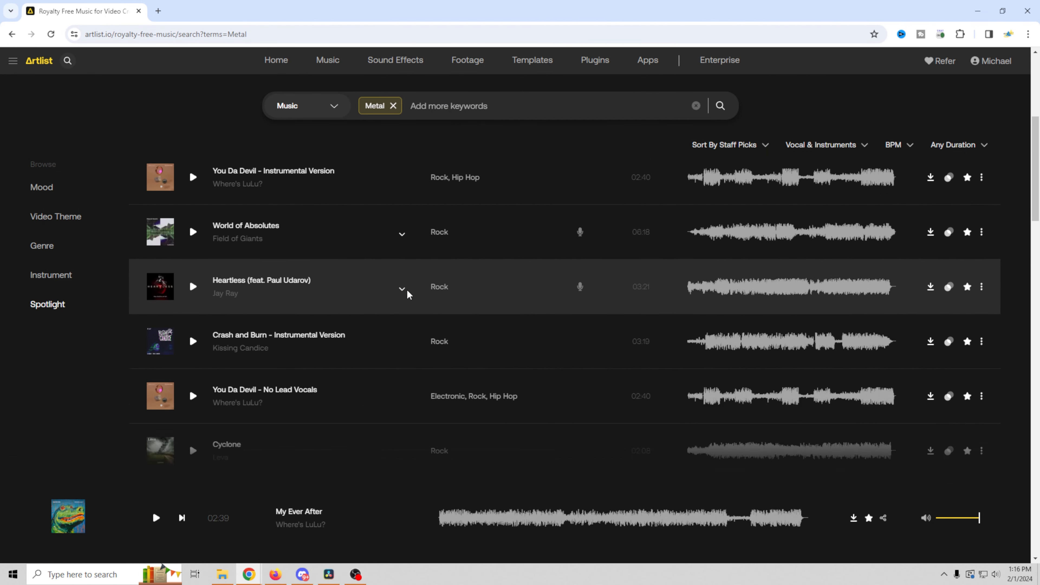
scroll(383, 355, "down", 4)
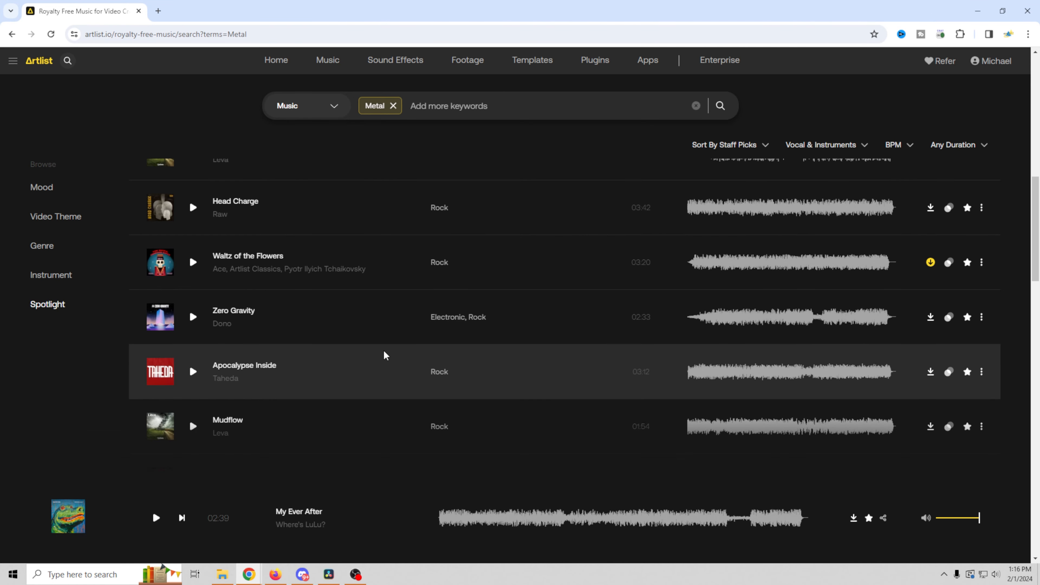
scroll(383, 356, "down", 4)
scroll(379, 324, "up", 12)
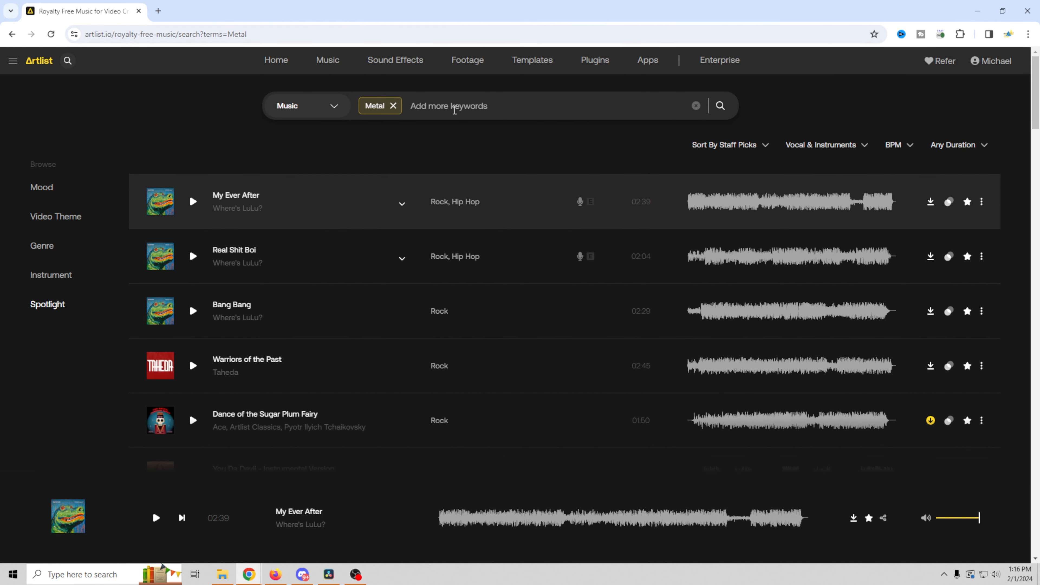
Step: Add 'dark' as a second keyword and preview the track My Ever After
type("mood")
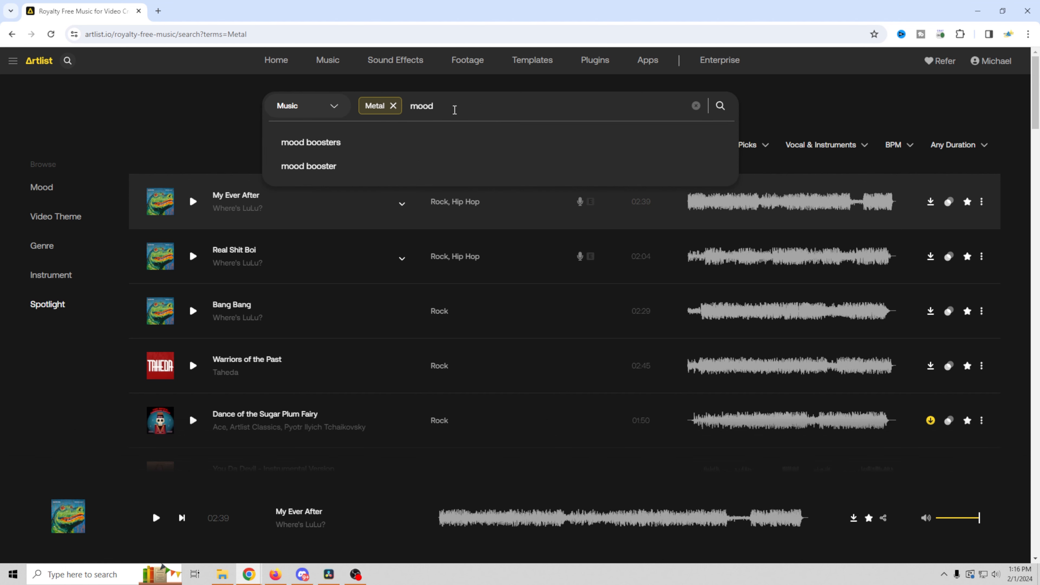
key("BackSpace")
key("BackSpace")
key("BackSpace")
key("BackSpace")
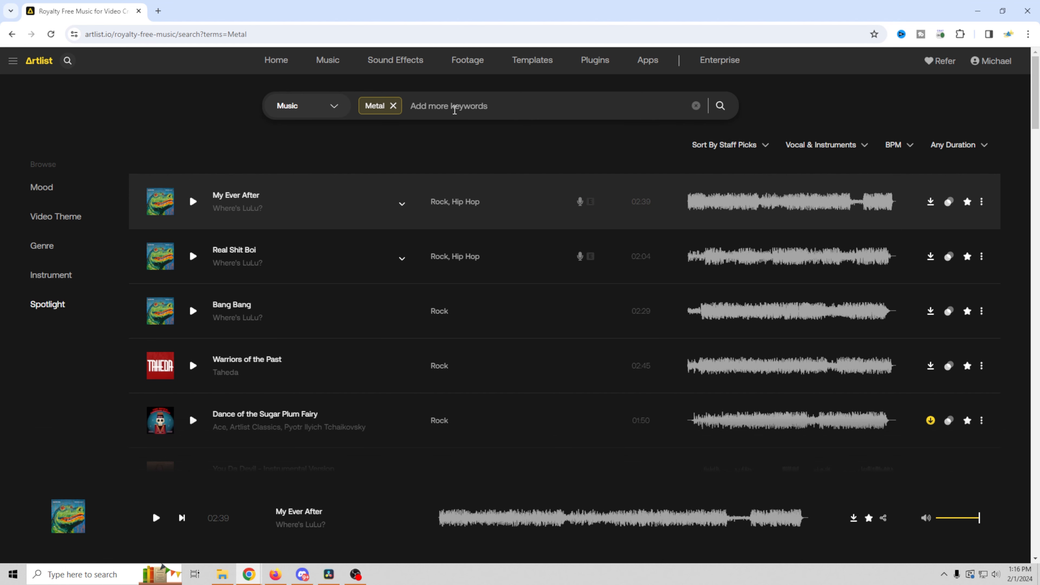
type("dark")
key("Return")
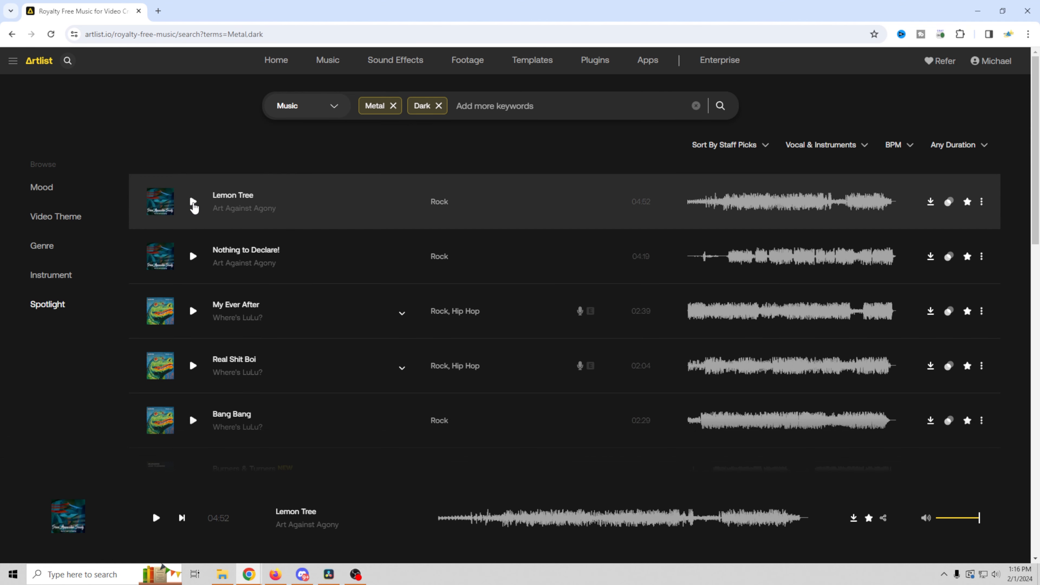
left_click(193, 311)
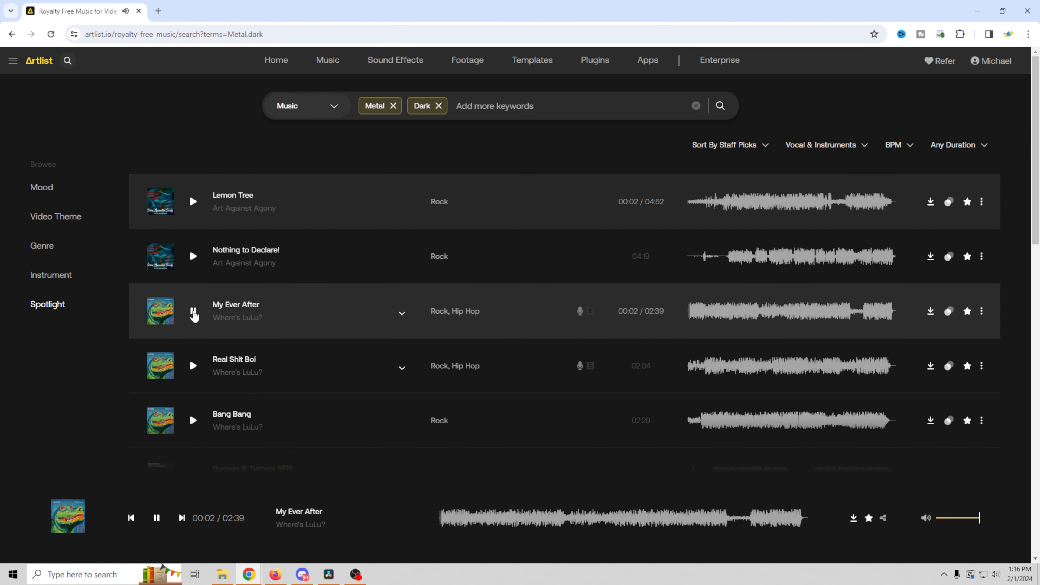
left_click(194, 313)
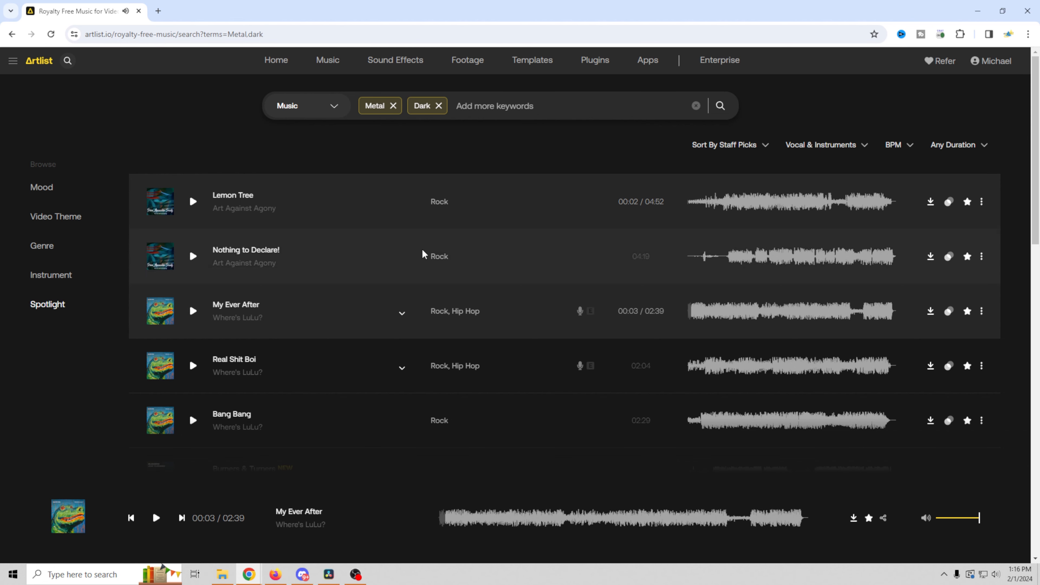
left_click(984, 148)
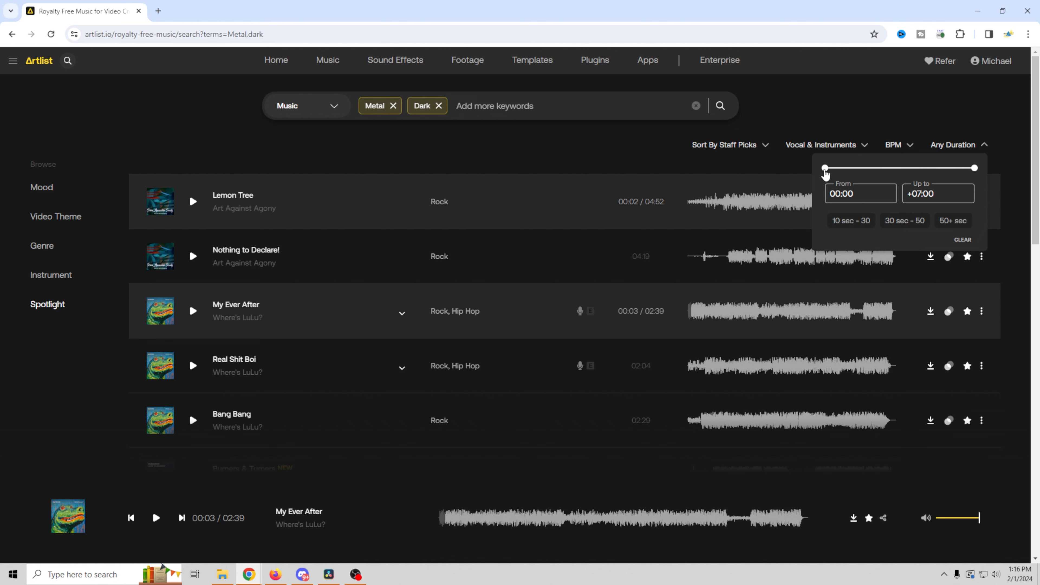
Step: Set the duration range to 02:29–03:00 and scroll through the filtered tracks like Escape Me and Red River
left_click_drag(826, 173, 878, 180)
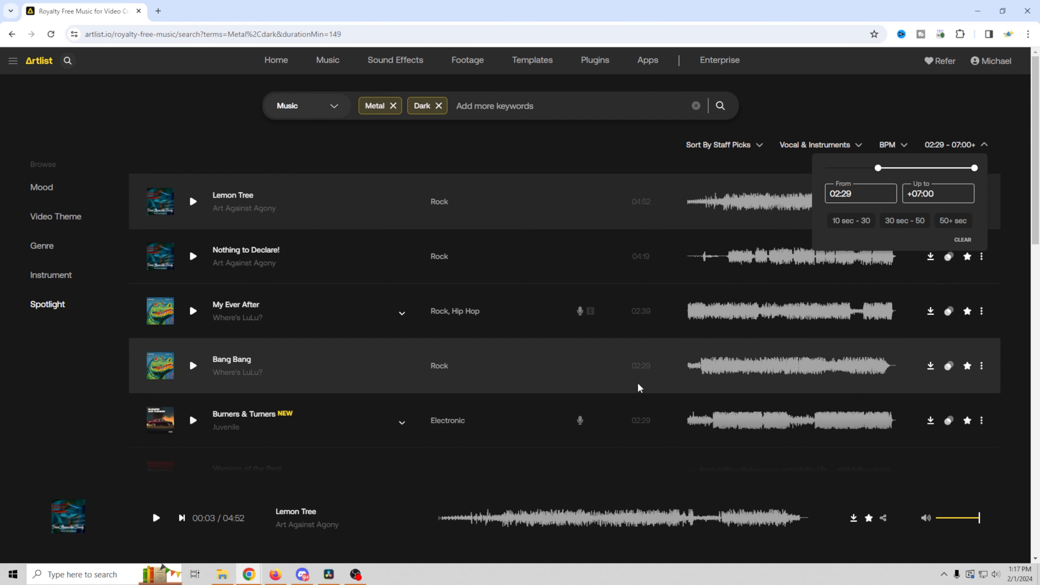
scroll(634, 409, "down", 1)
left_click_drag(974, 172, 891, 186)
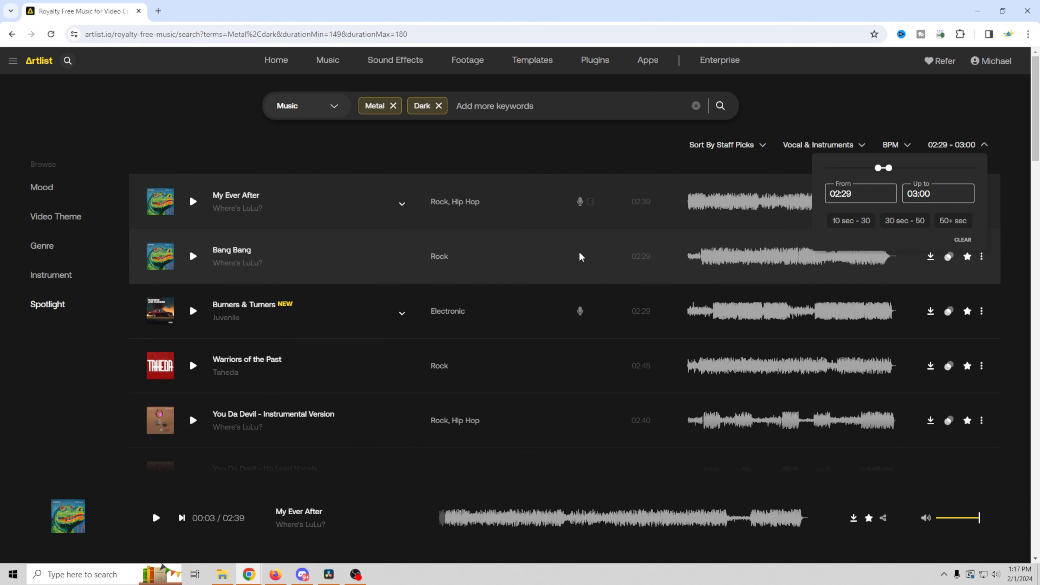
scroll(641, 287, "down", 2)
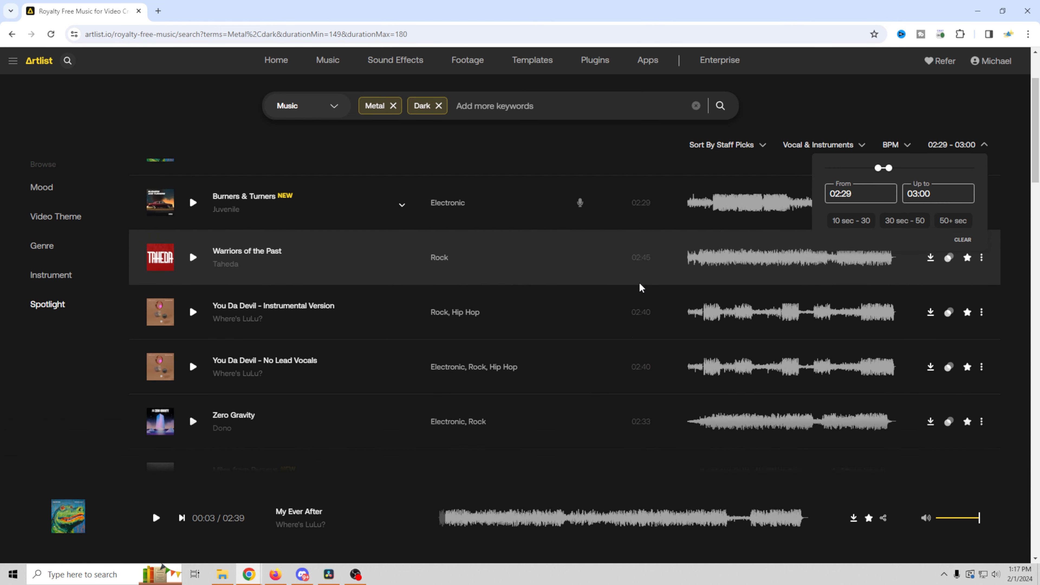
scroll(642, 287, "down", 10)
scroll(639, 300, "down", 12)
scroll(638, 301, "down", 10)
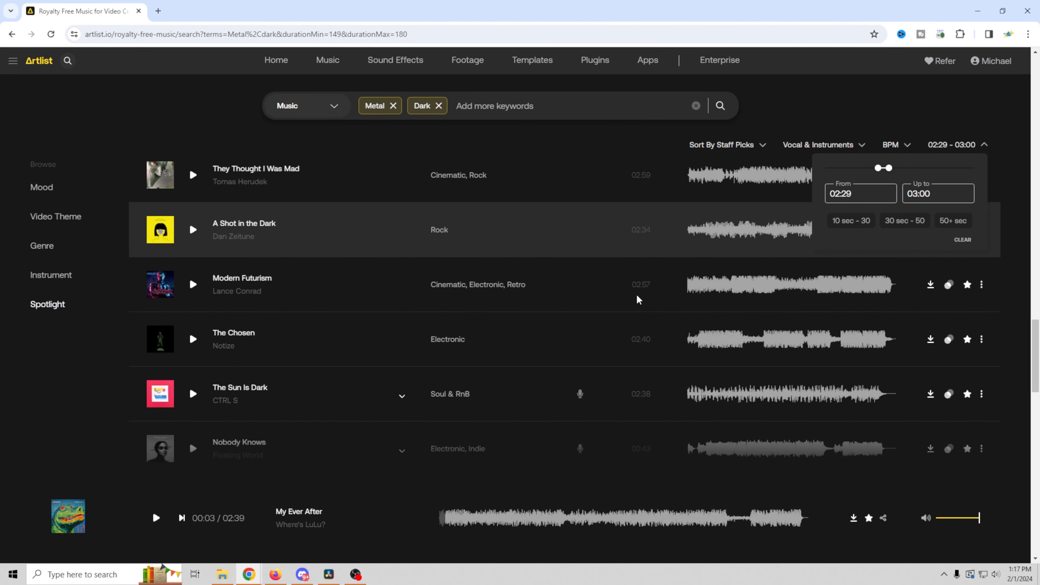
scroll(638, 295, "up", 8)
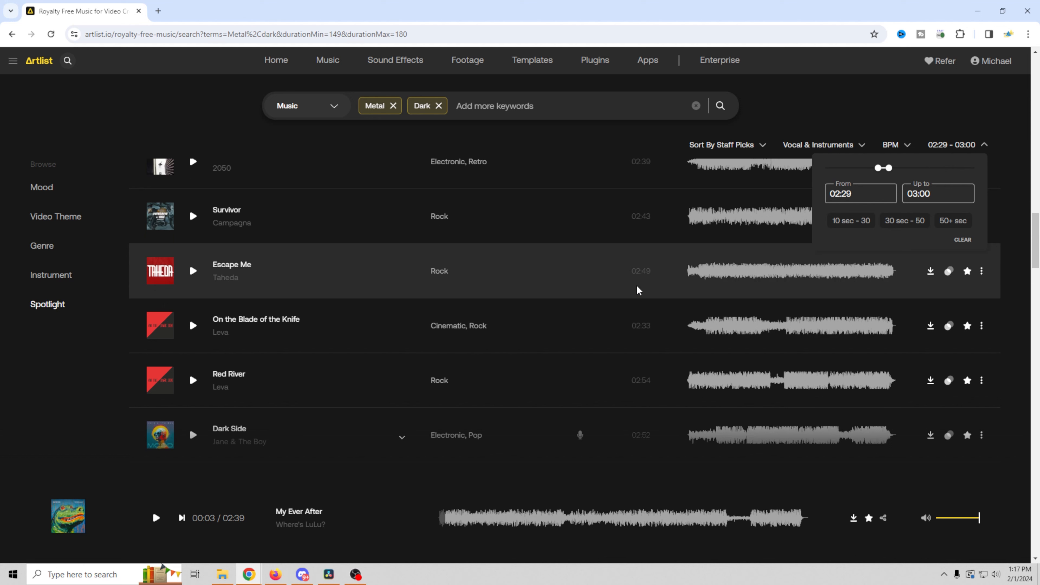
scroll(638, 290, "up", 3)
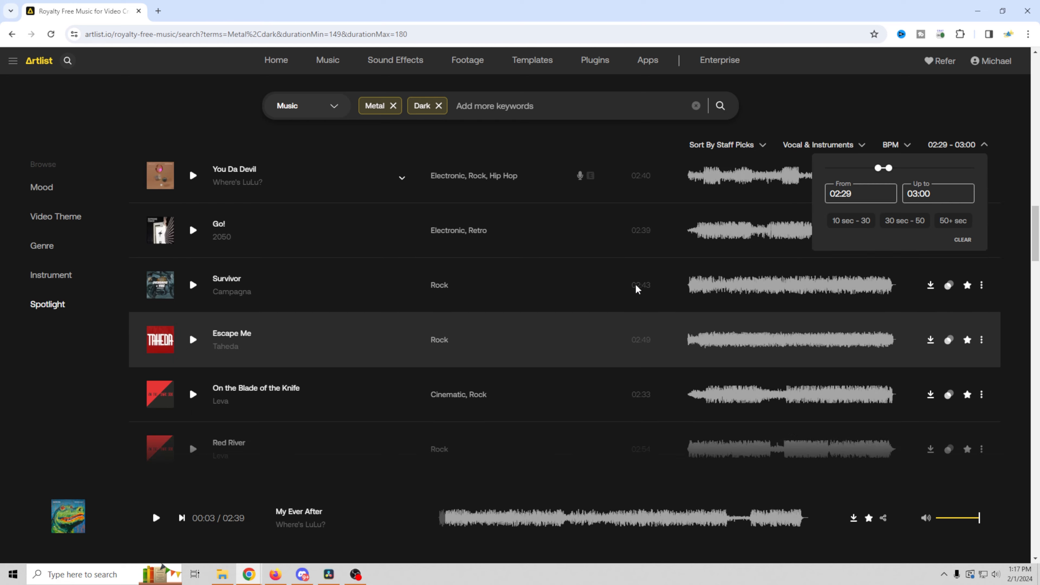
scroll(637, 290, "down", 9)
scroll(637, 290, "down", 5)
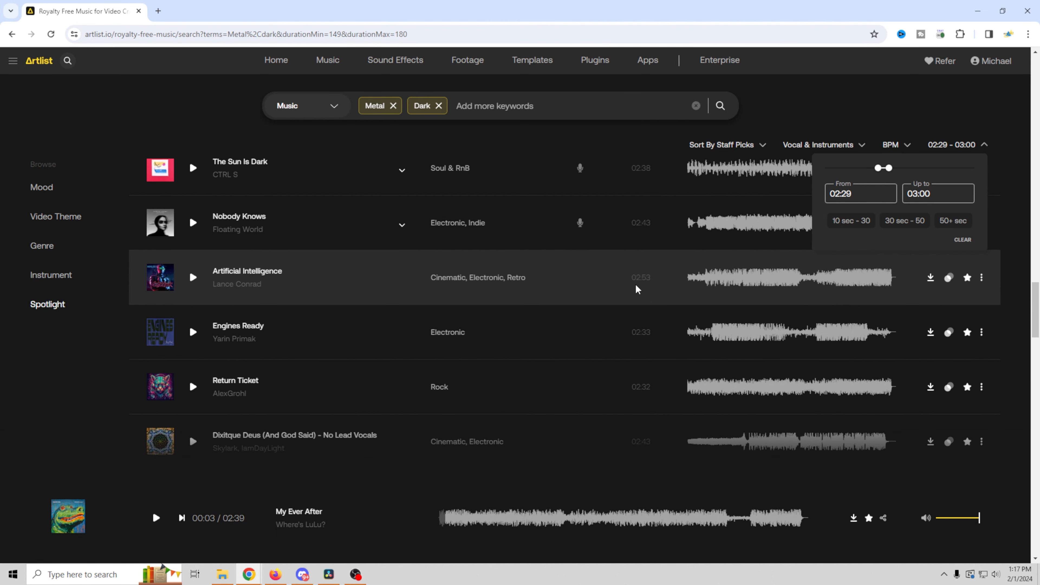
scroll(636, 288, "up", 8)
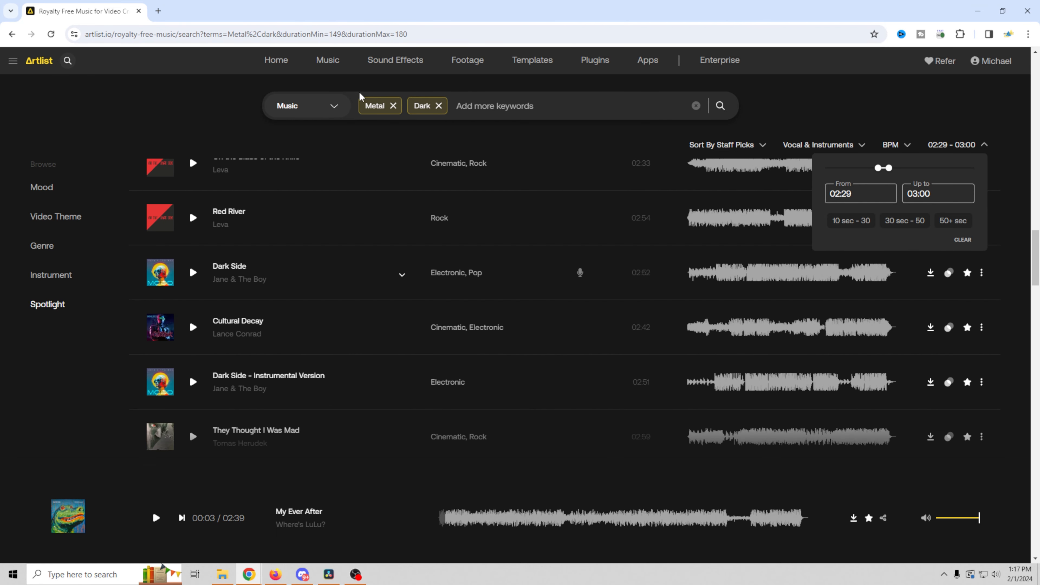
Step: Browse Artlist's Sound Effects and Footage libraries, dismissing the Similar sounds tip
left_click(392, 62)
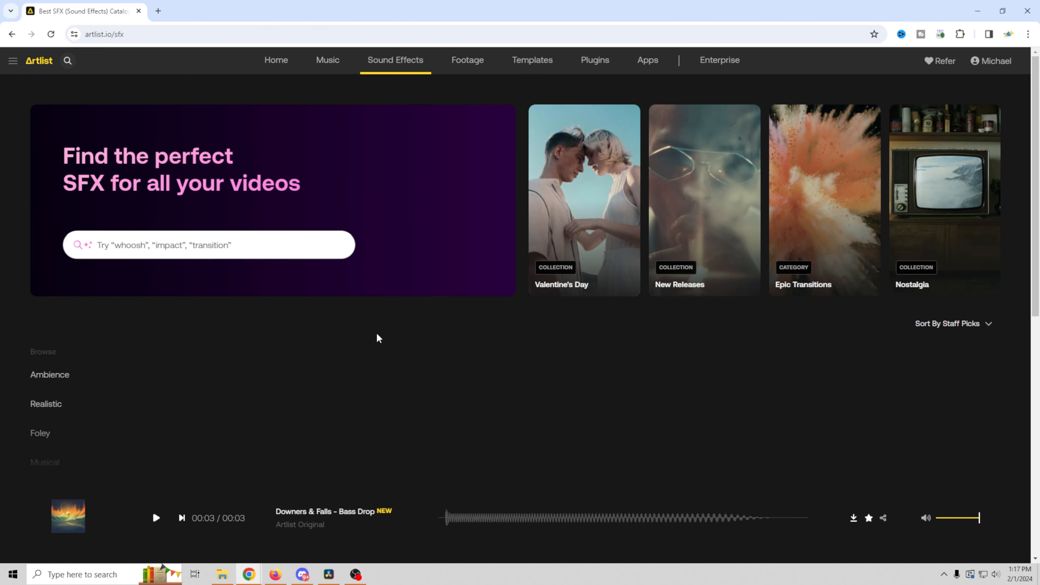
scroll(377, 336, "down", 4)
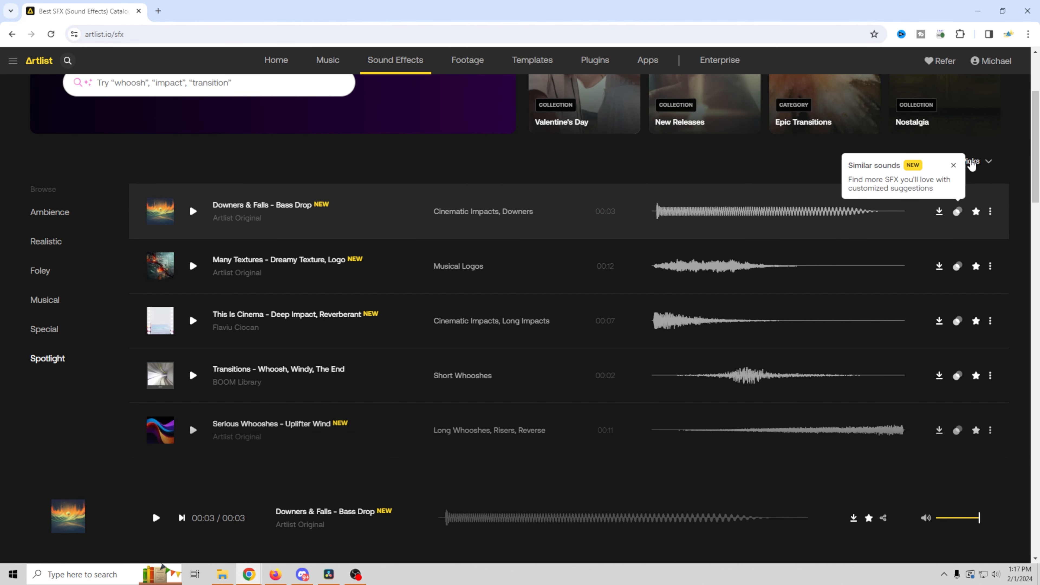
left_click(952, 166)
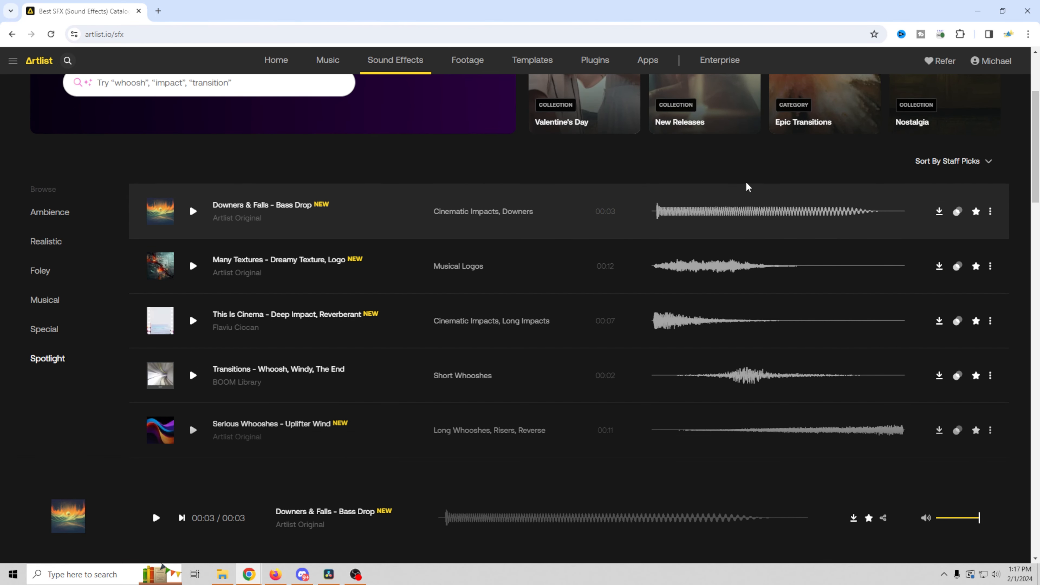
scroll(570, 302, "up", 4)
scroll(570, 303, "down", 3)
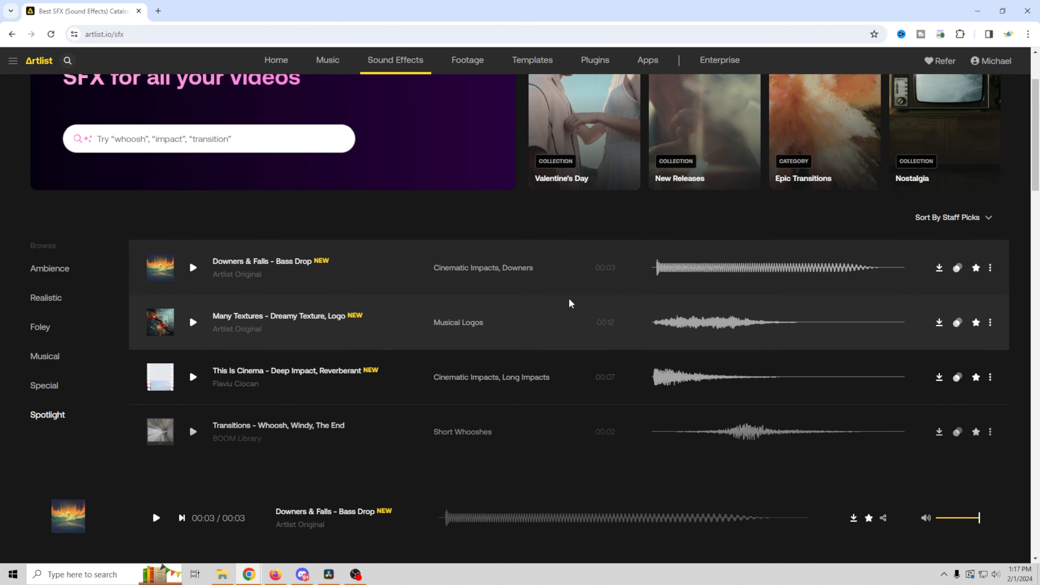
scroll(569, 300, "up", 2)
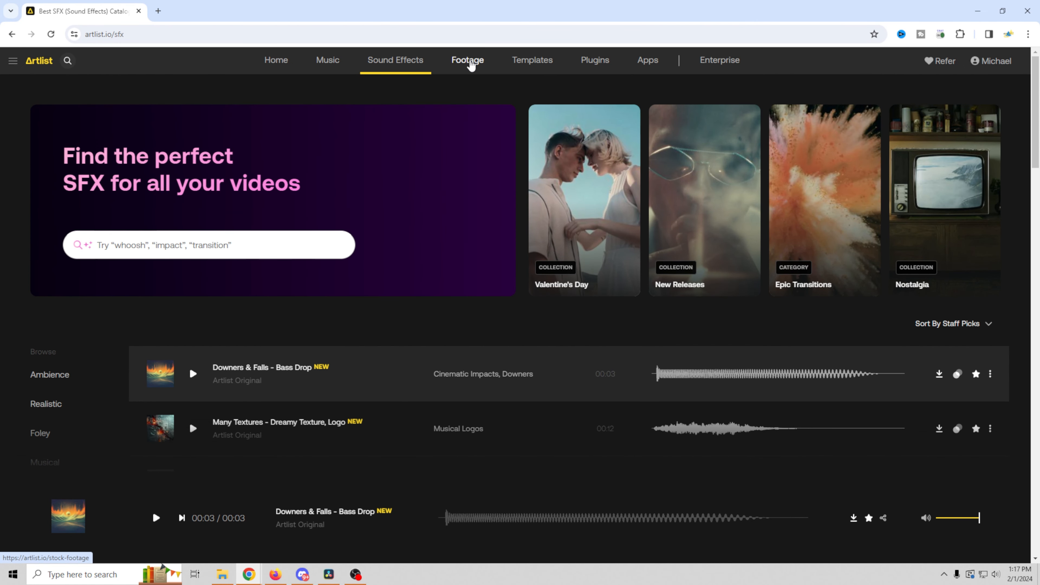
left_click(471, 64)
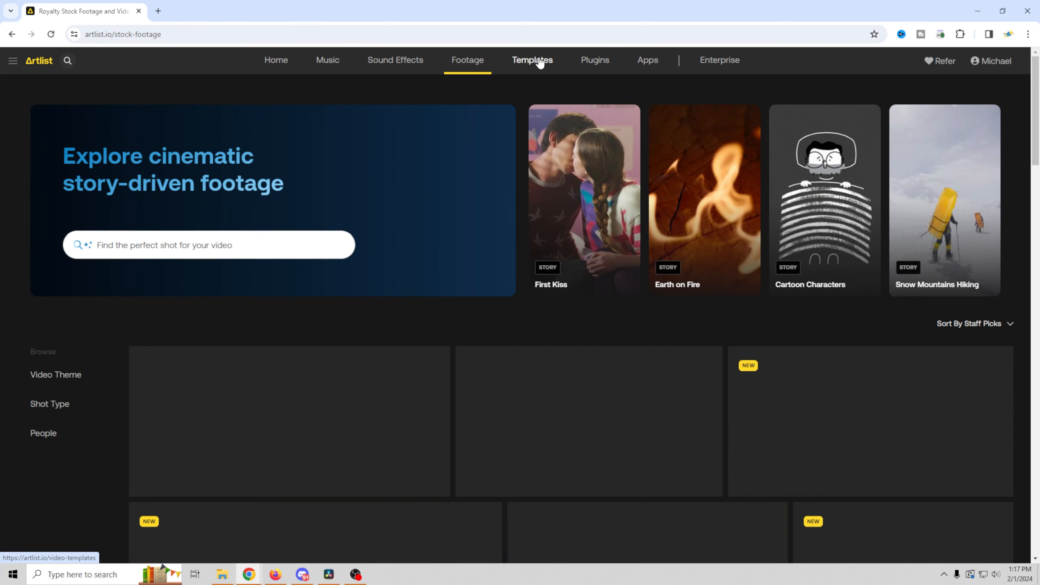
scroll(524, 276, "down", 4)
scroll(523, 275, "up", 4)
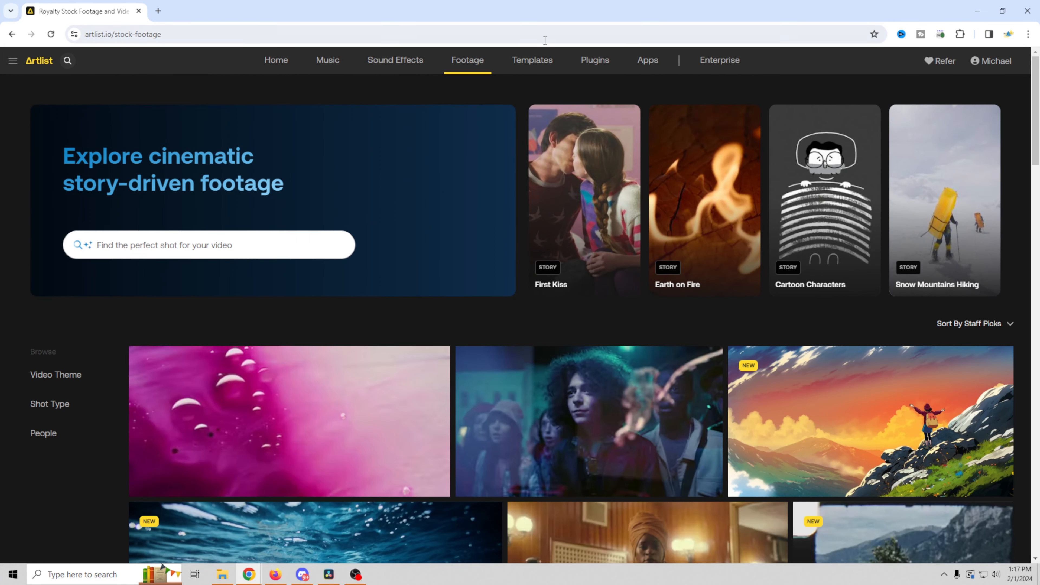
Step: Scroll the Video Templates page, then visit Apps, Plugins, Music, Sound Effects and Footage
left_click(538, 67)
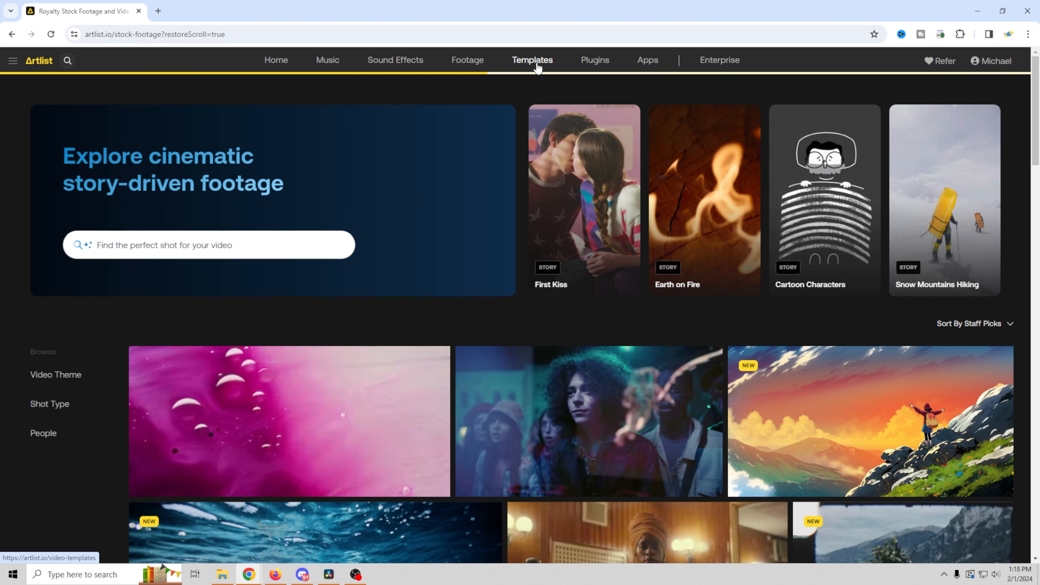
scroll(476, 295, "down", 5)
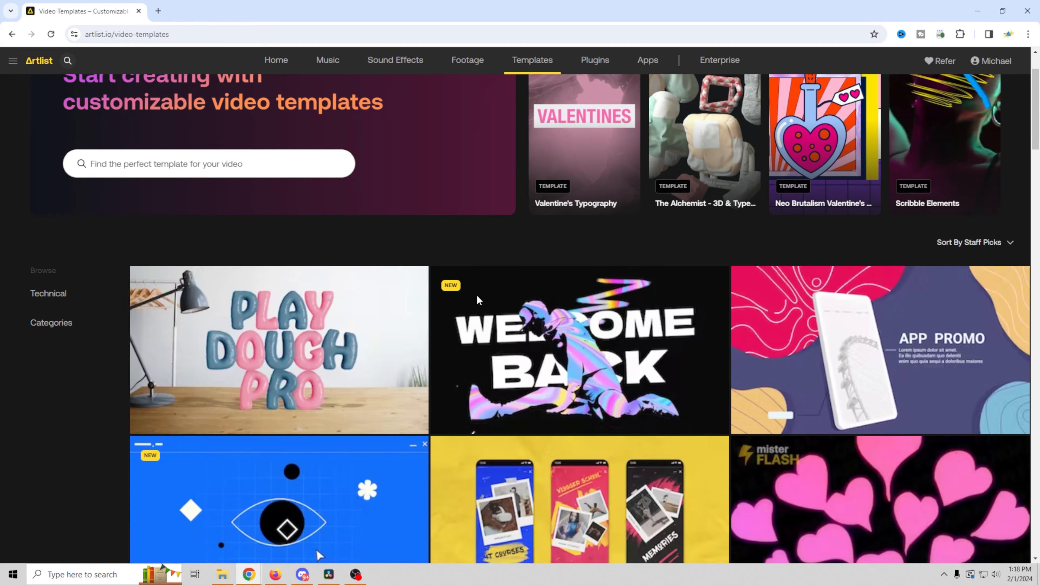
scroll(480, 298, "down", 10)
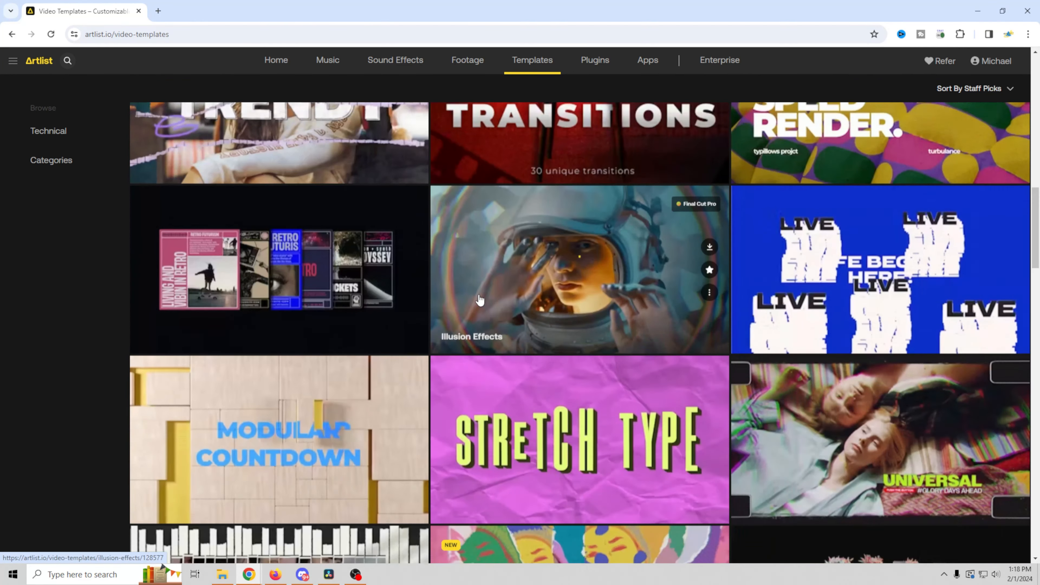
scroll(481, 298, "up", 15)
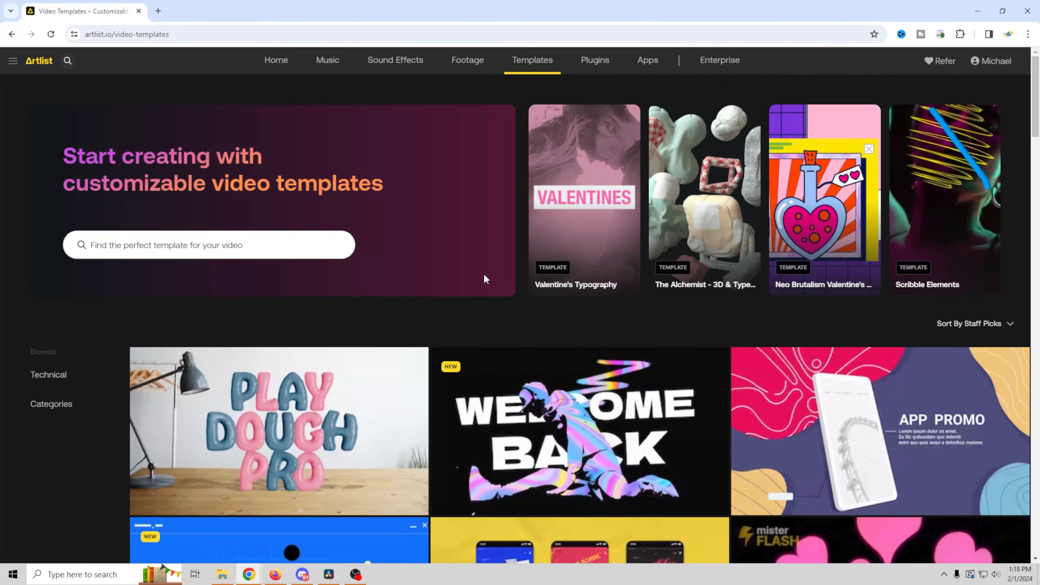
left_click(647, 64)
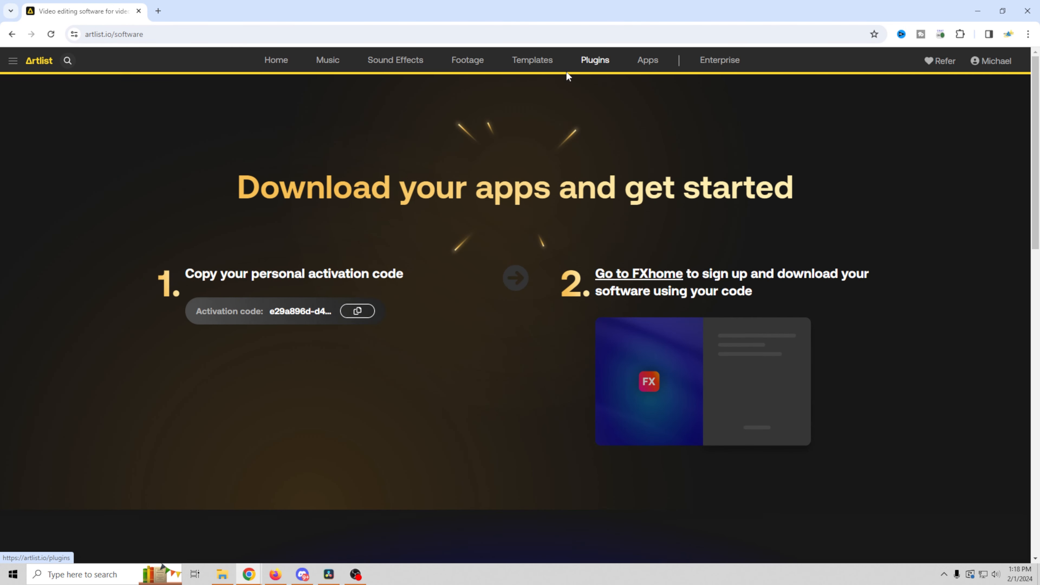
left_click(595, 63)
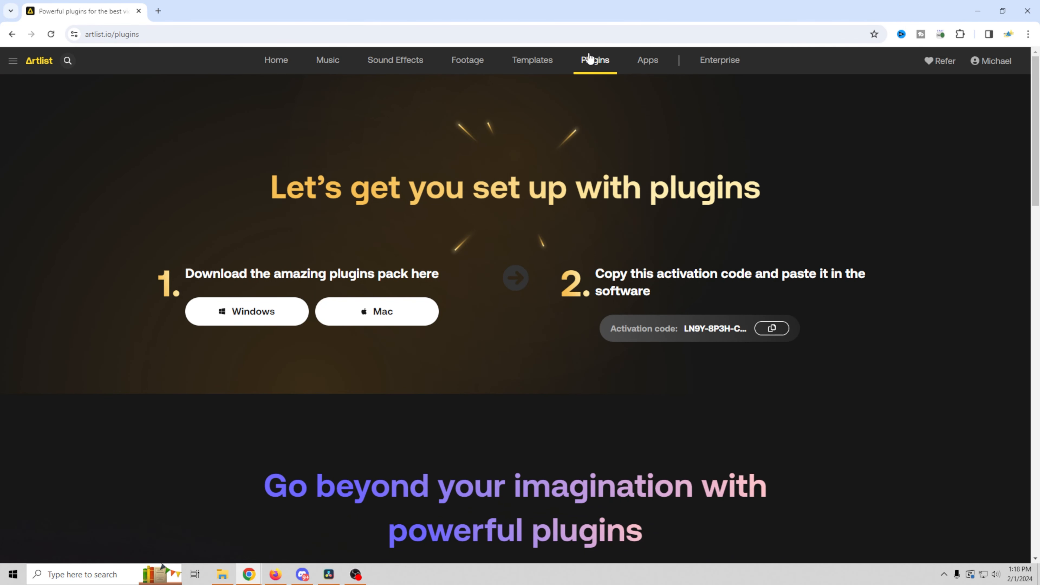
left_click(323, 65)
left_click(395, 65)
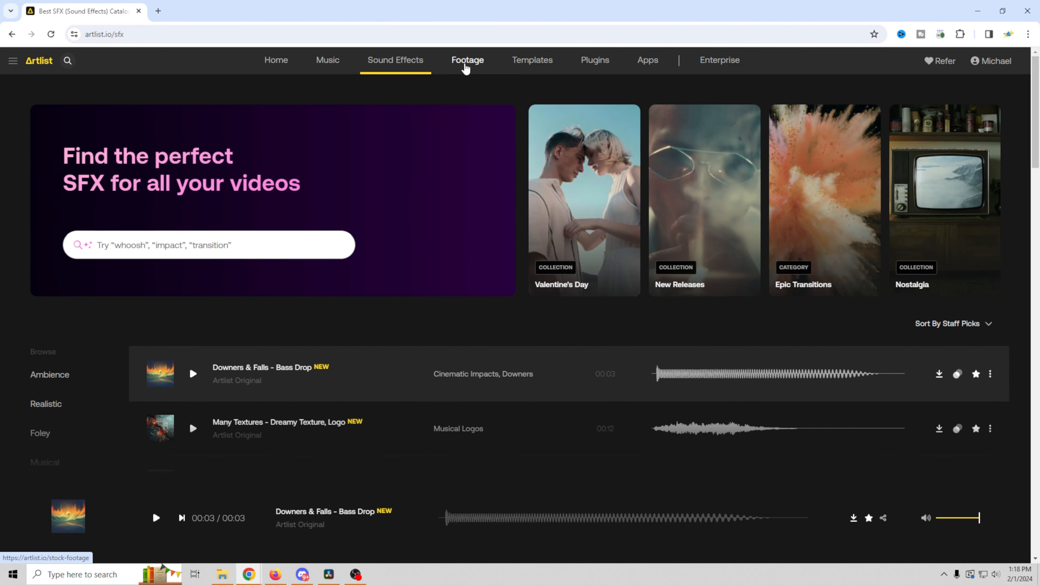
left_click(473, 63)
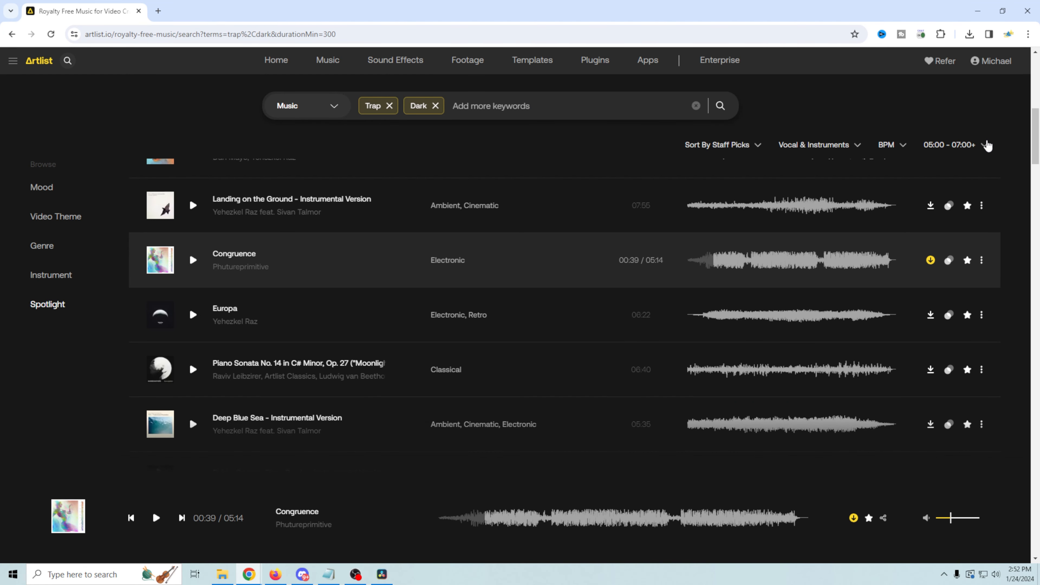
Step: Lower the track duration filter's minimum length to 00:00
left_click(986, 145)
left_click_drag(934, 168, 819, 176)
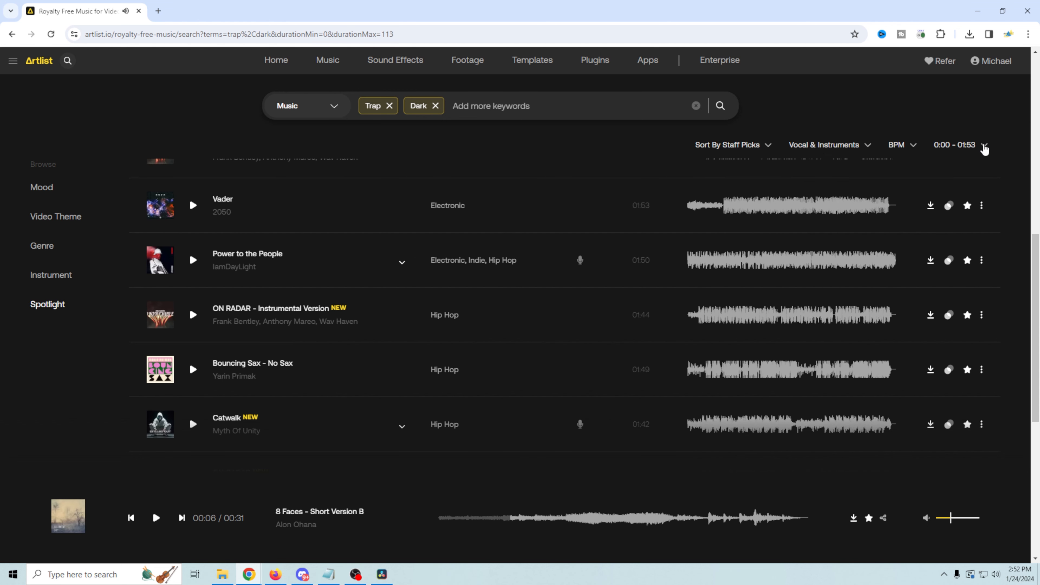
left_click(985, 147)
left_click(911, 96)
Step: Preview the Trap and Dark results, then download UNTOUCHABLE – Instrumental Version as an MP3
scroll(555, 250, "up", 1)
scroll(438, 276, "up", 10)
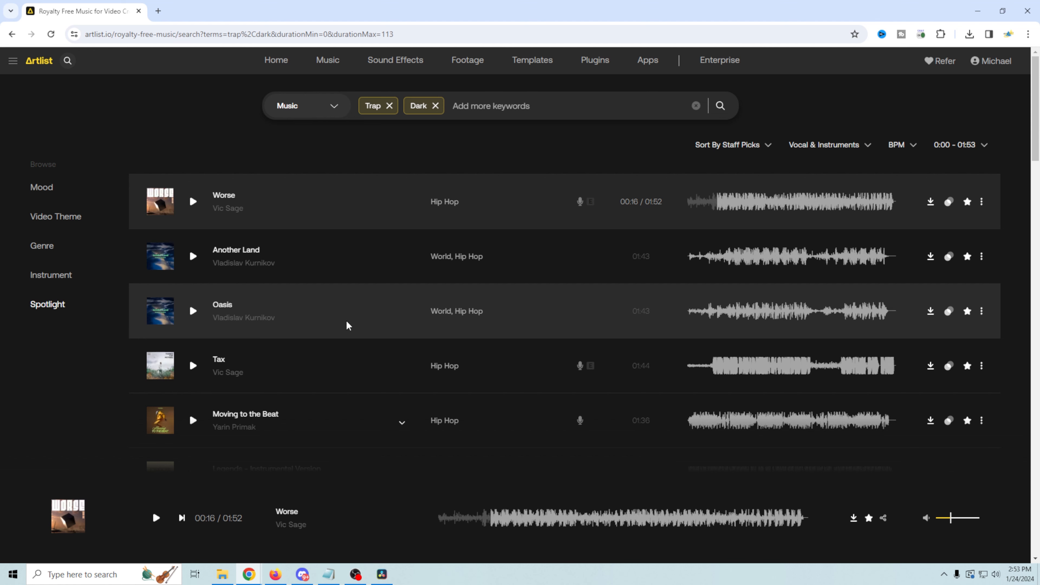
scroll(383, 346, "down", 5)
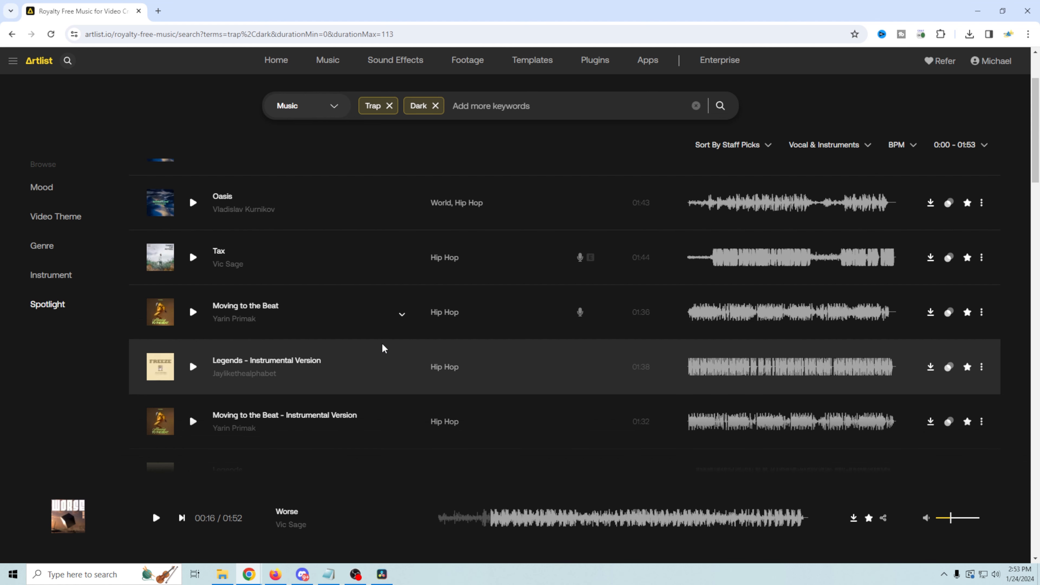
scroll(381, 345, "down", 2)
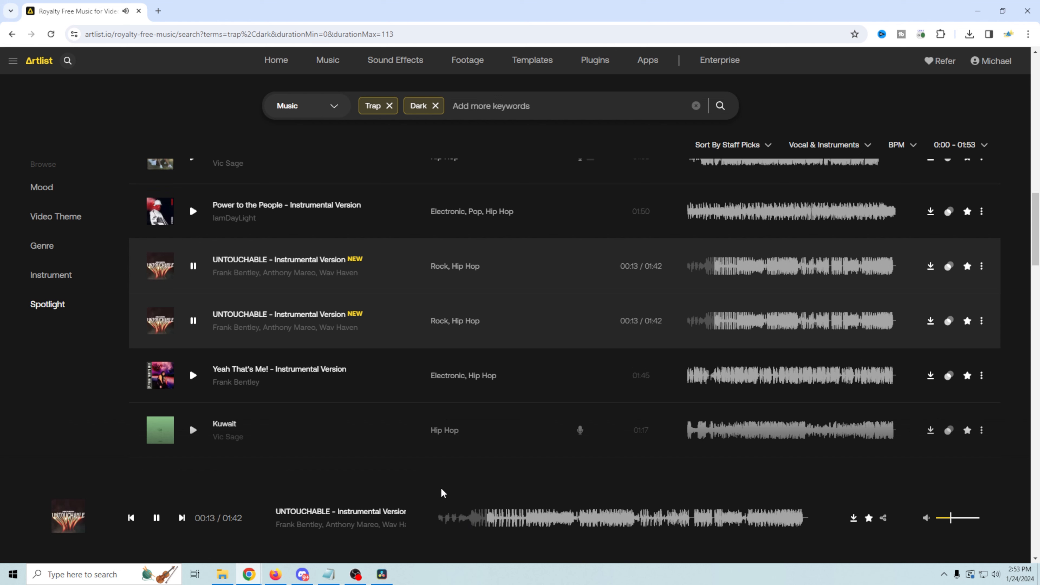
key("space")
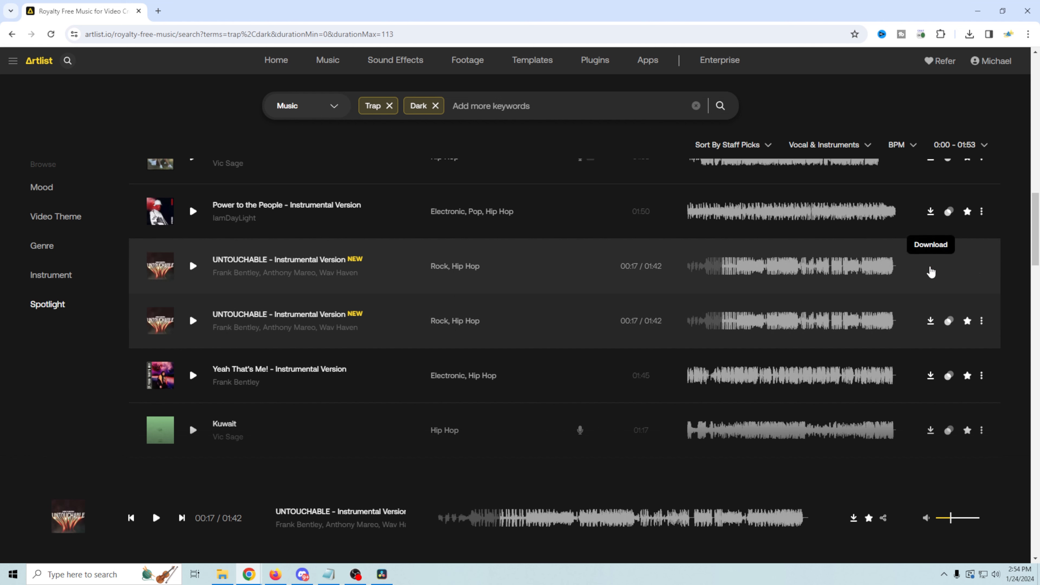
left_click(931, 266)
left_click(934, 266)
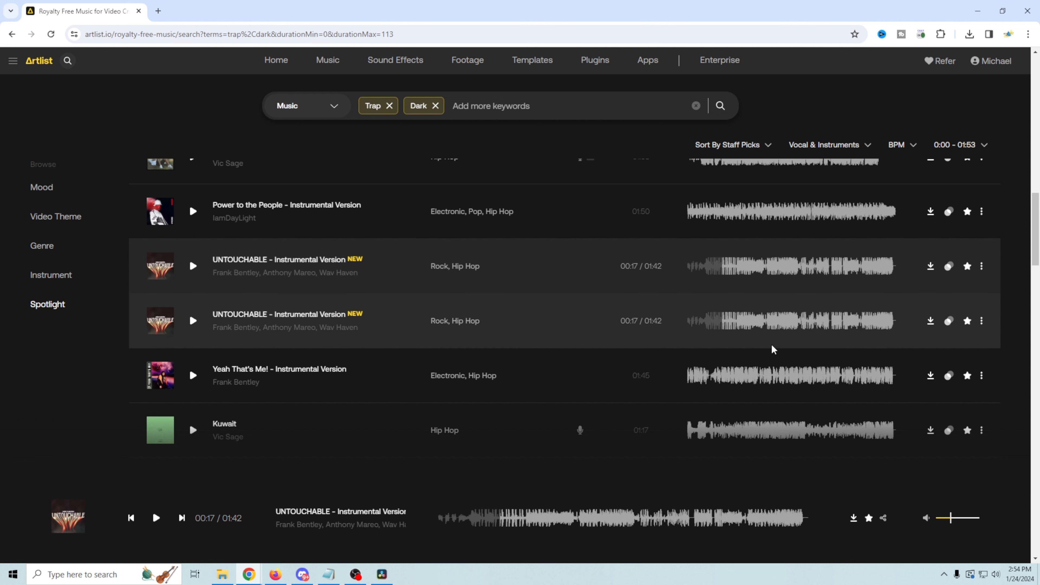
left_click(225, 573)
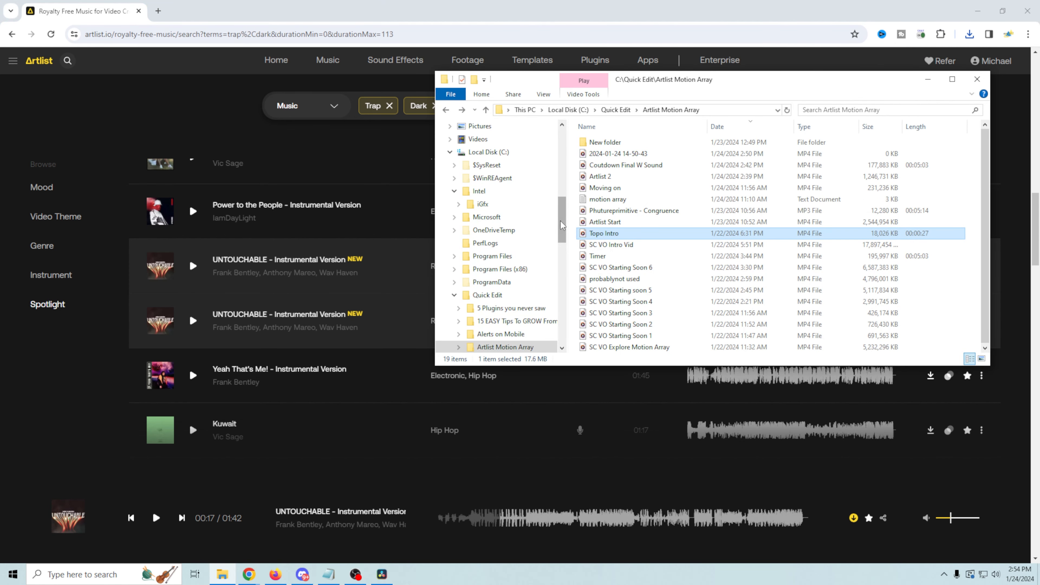
Step: Copy the UNTOUCHABLE MP3 from Downloads into the Artlist Motion Array folder, then return to Resolve
left_click_drag(562, 225, 562, 175)
left_click(485, 338)
right_click(636, 166)
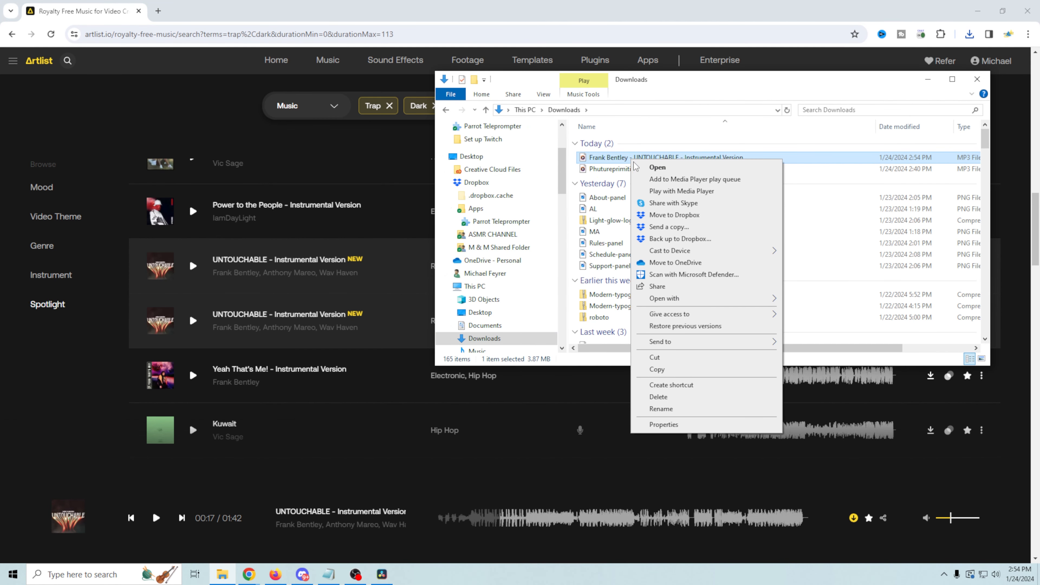
left_click(657, 369)
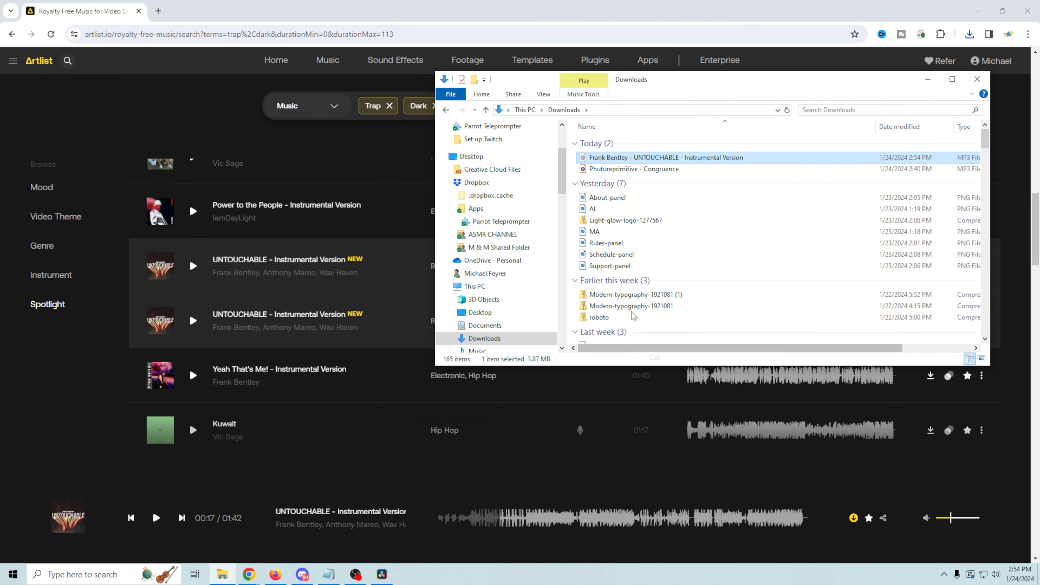
left_click(446, 111)
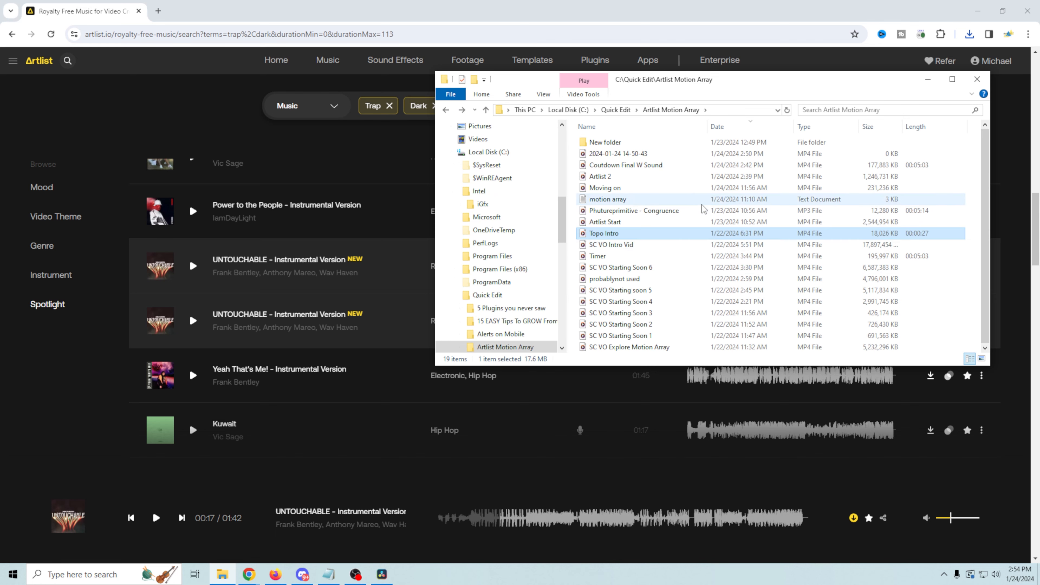
right_click(688, 248)
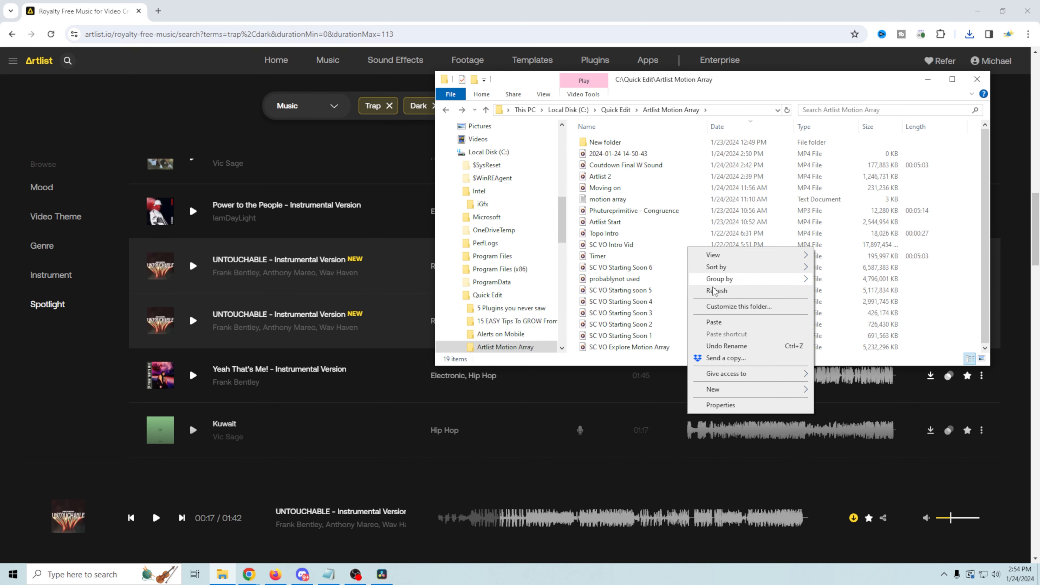
left_click(734, 324)
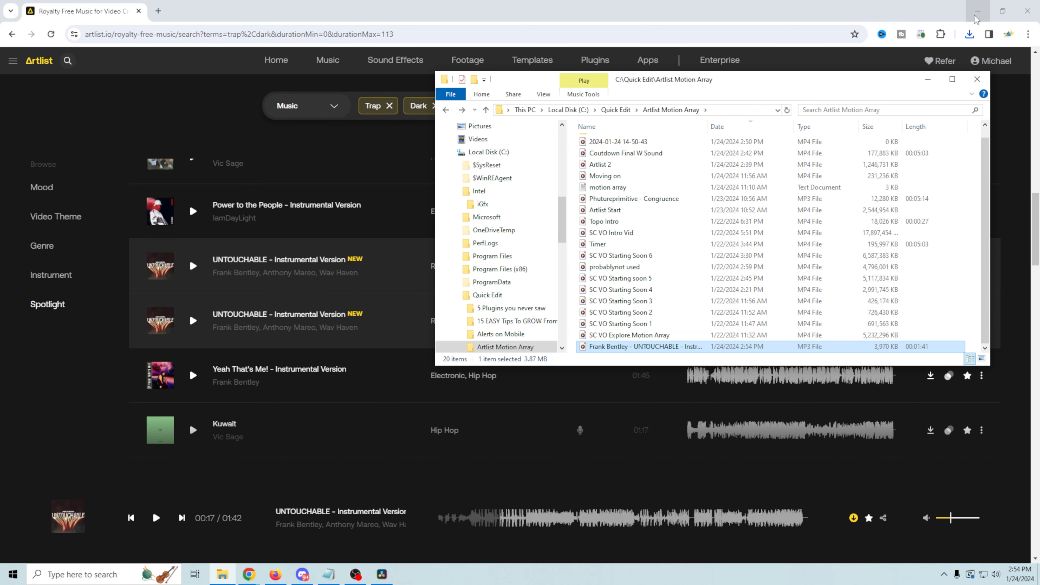
left_click(381, 574)
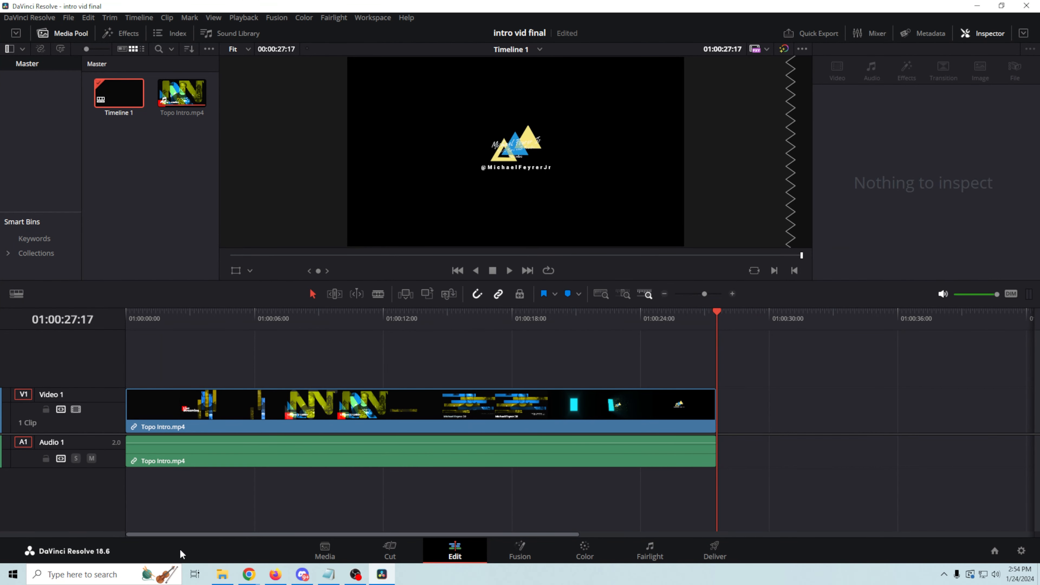
Step: Drag the UNTOUCHABLE MP3 onto the timeline, trim its start, and preview the intro's opening
left_click(223, 574)
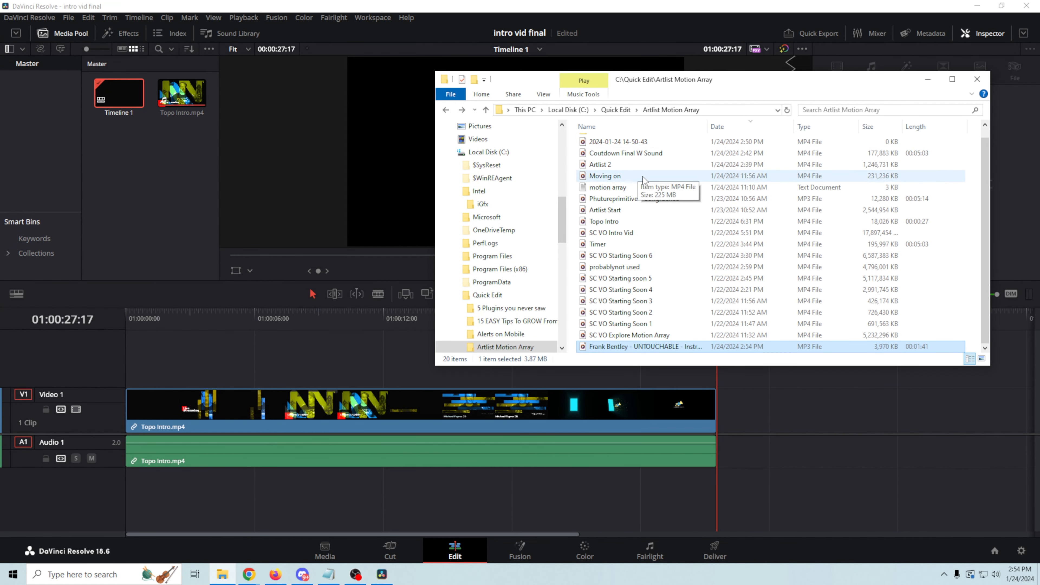
left_click_drag(645, 346, 136, 448)
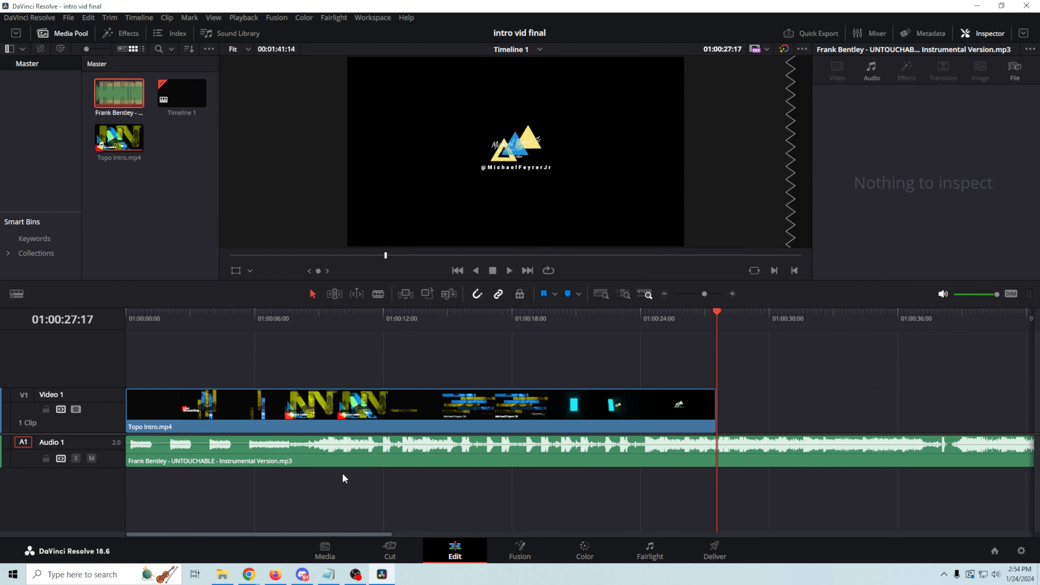
key("Home")
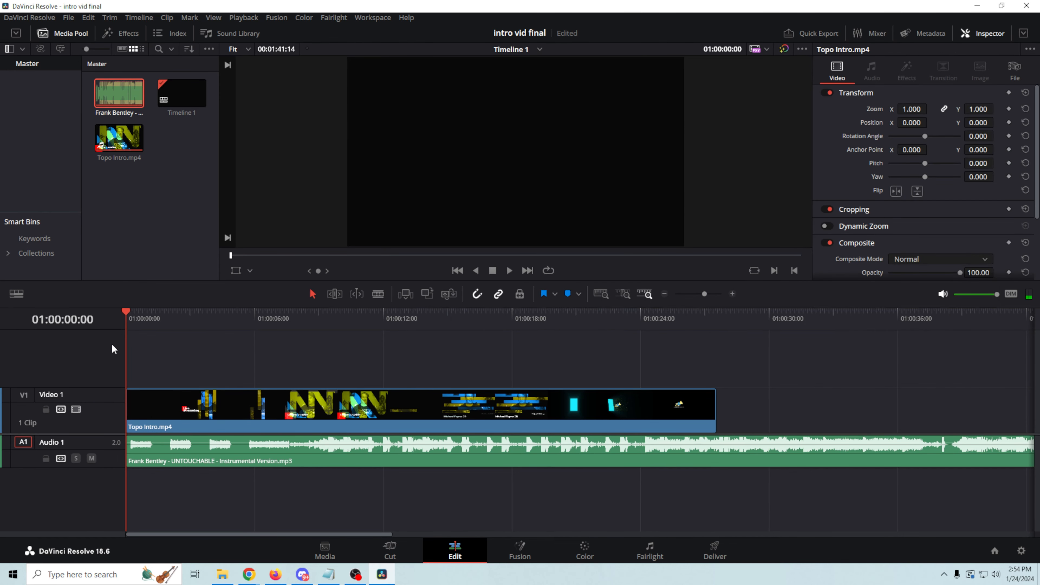
left_click_drag(126, 309, 290, 355)
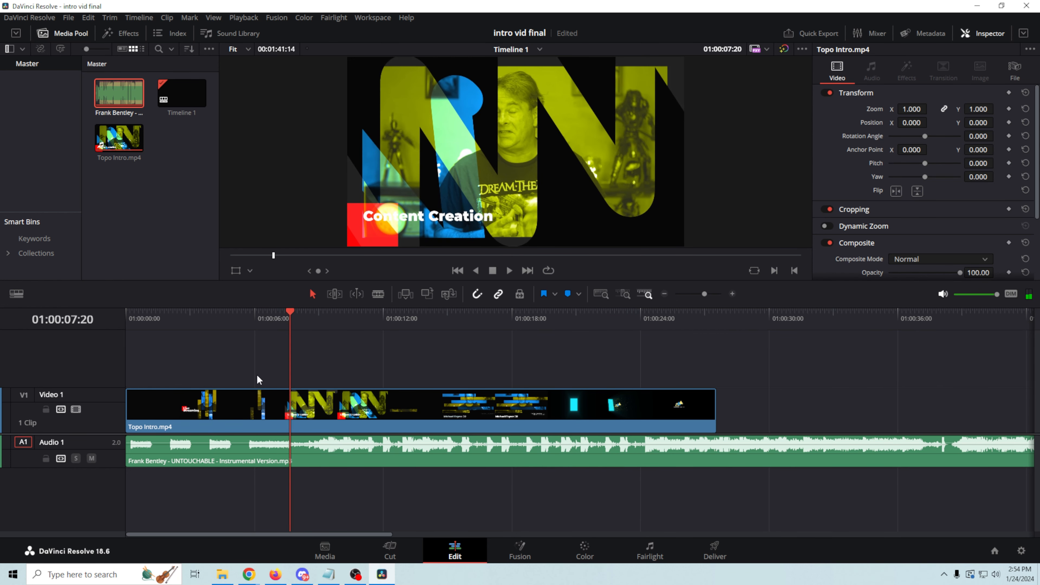
left_click_drag(131, 459, 238, 449)
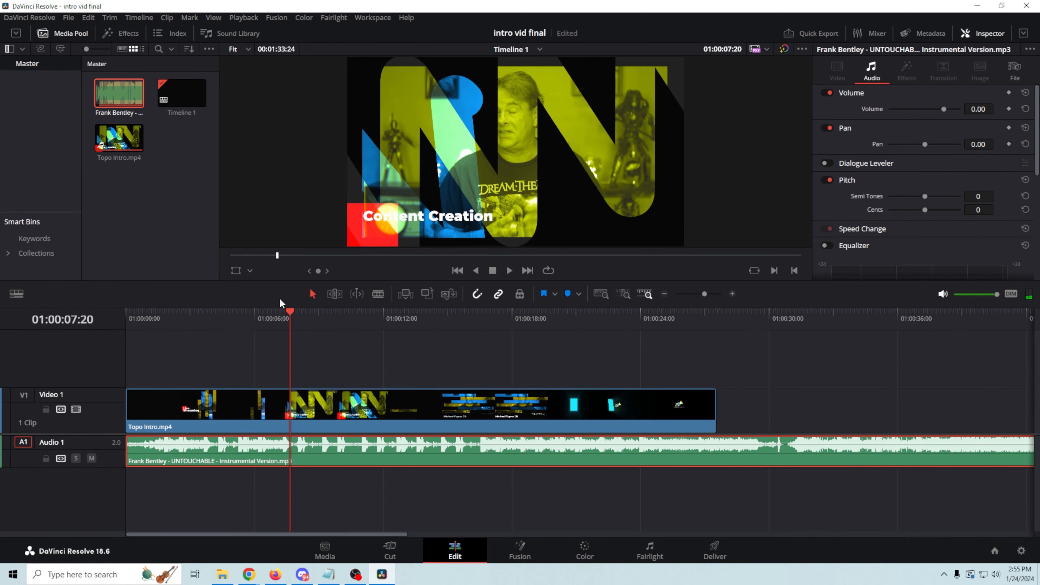
left_click(458, 270)
left_click(509, 270)
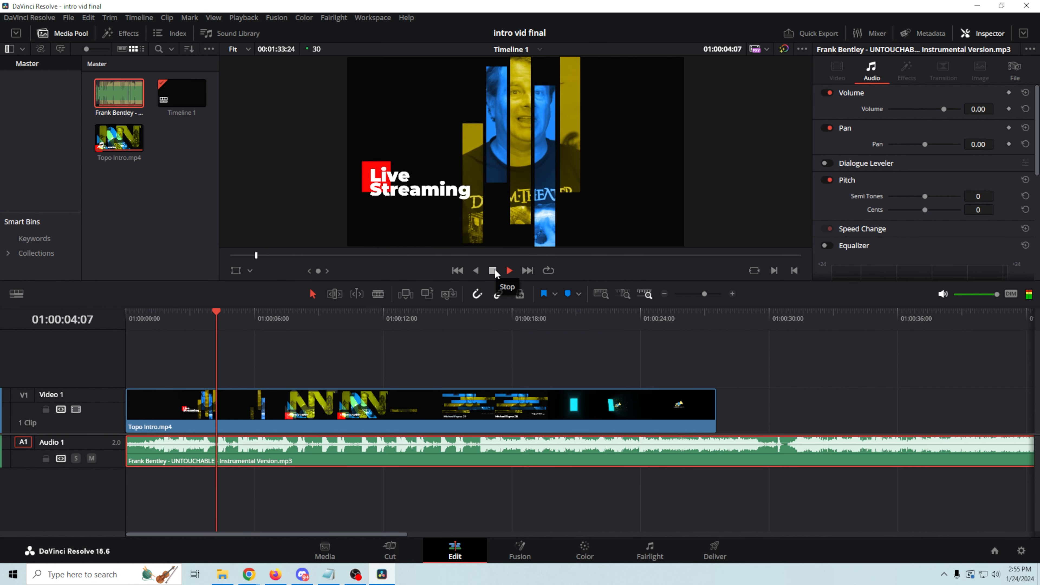
left_click(493, 271)
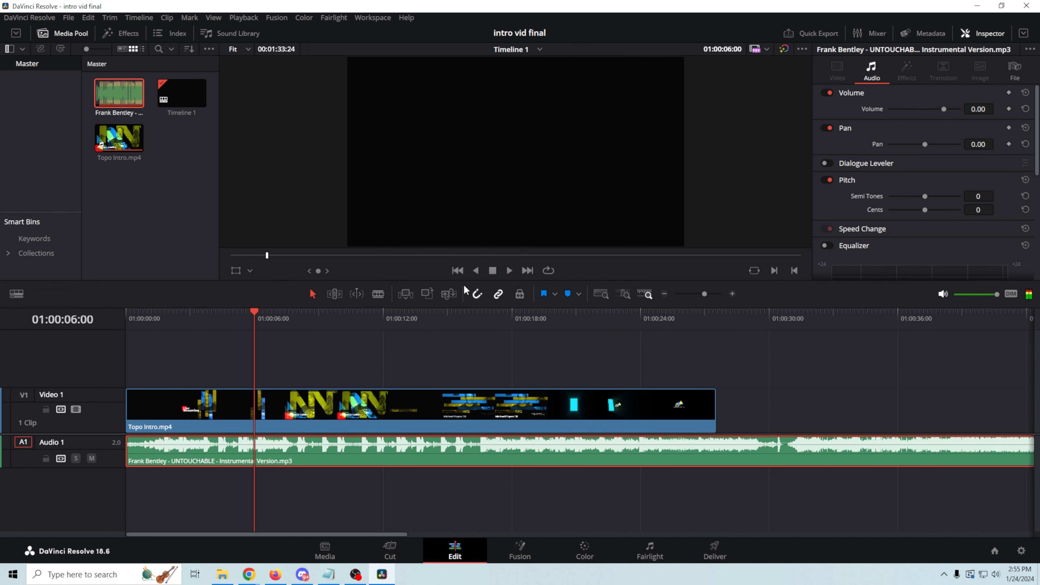
Step: Align the music clip to start at 01:00:00:00 and end with the Topo Intro video
left_click_drag(254, 313, 693, 364)
left_click(509, 272)
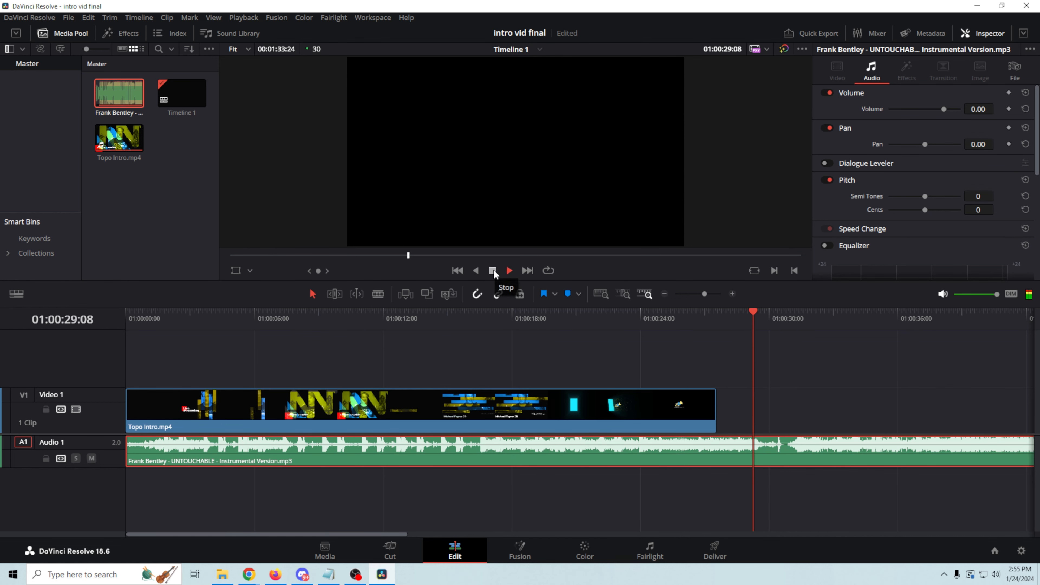
left_click(493, 271)
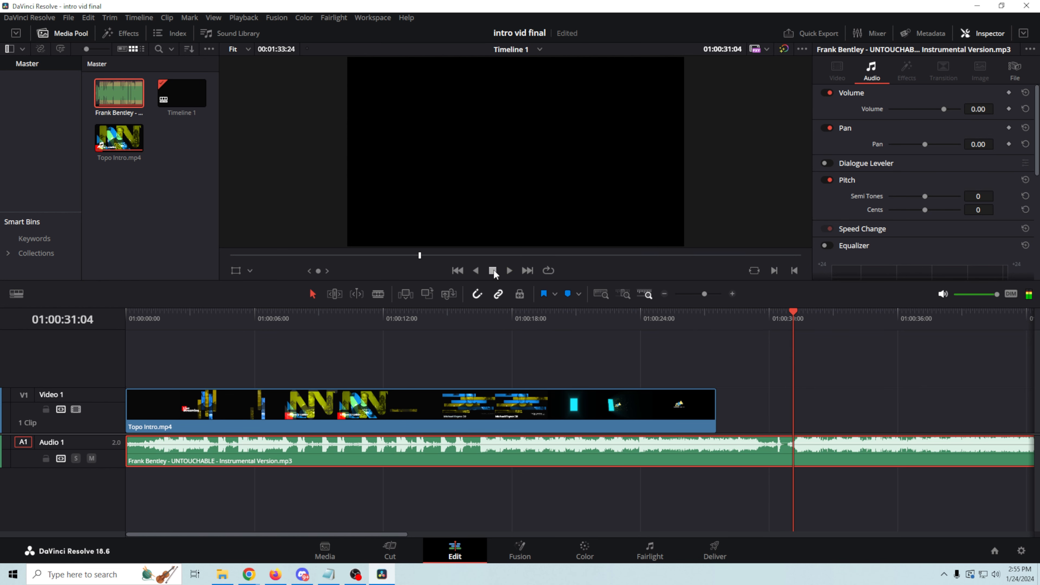
left_click_drag(795, 319, 785, 320)
left_click_drag(366, 538, 782, 495)
left_click_drag(812, 447, 783, 508)
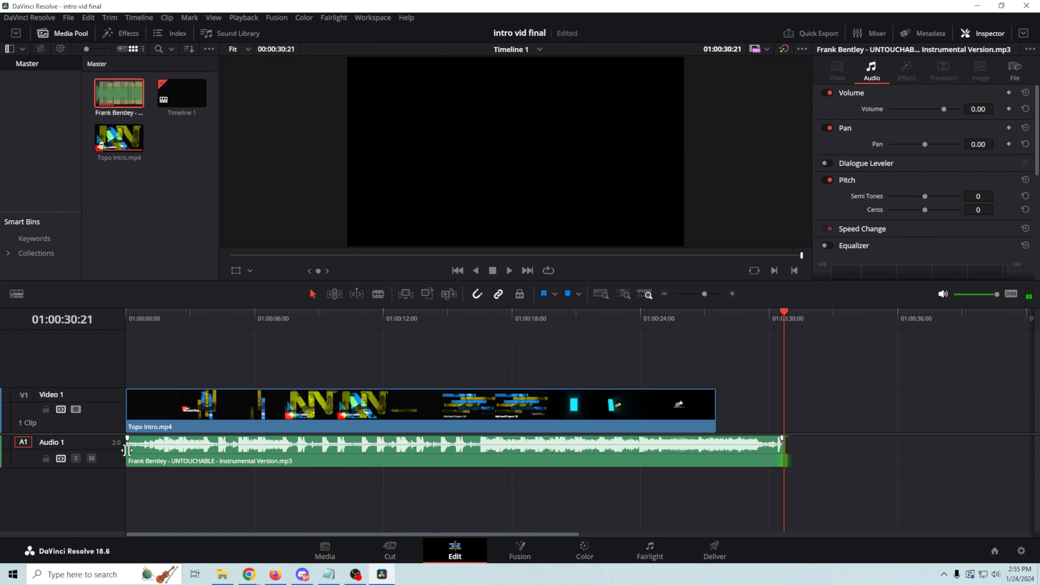
left_click_drag(124, 450, 217, 450)
left_click_drag(509, 448, 442, 448)
left_click_drag(152, 456, 122, 459)
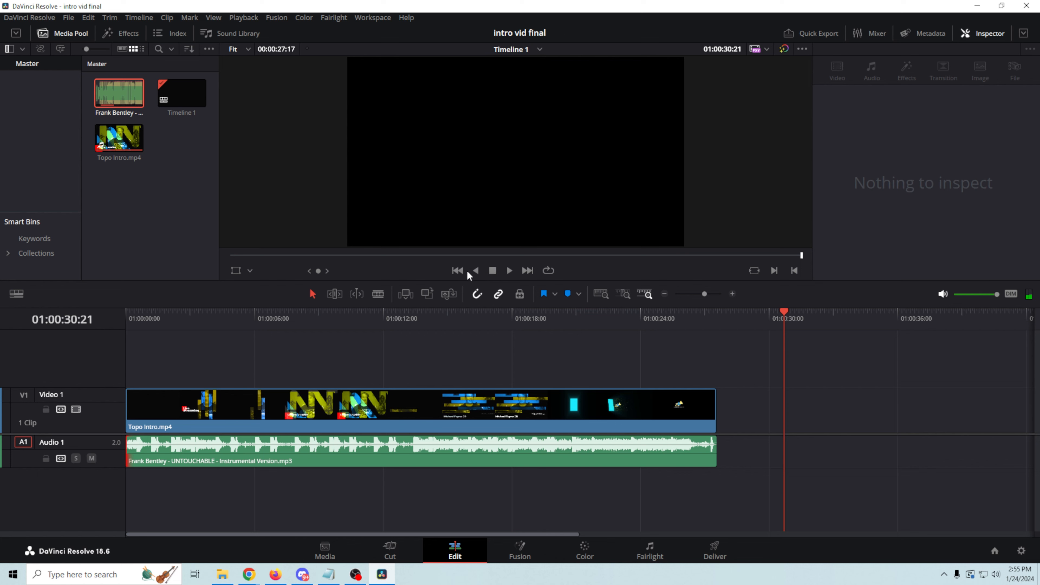
Step: Play the intro from the start and from the 15-second mark, checking the music volume
left_click(458, 270)
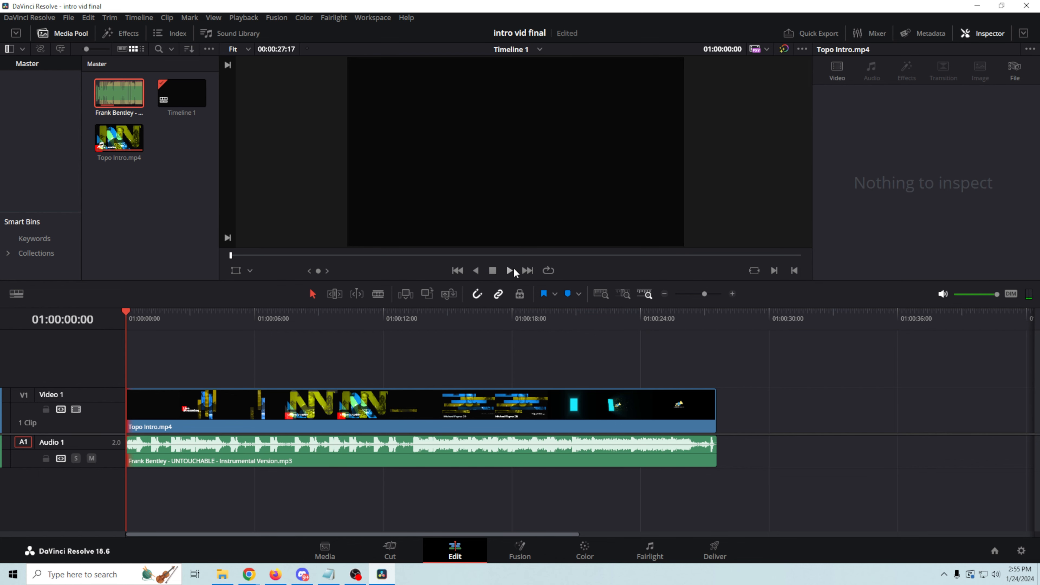
left_click(510, 271)
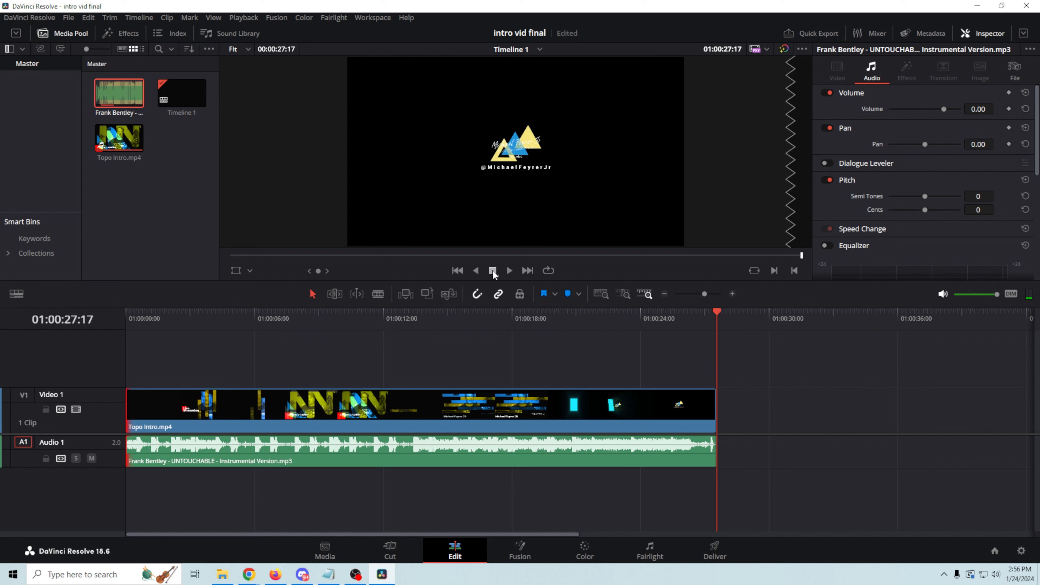
left_click(718, 314)
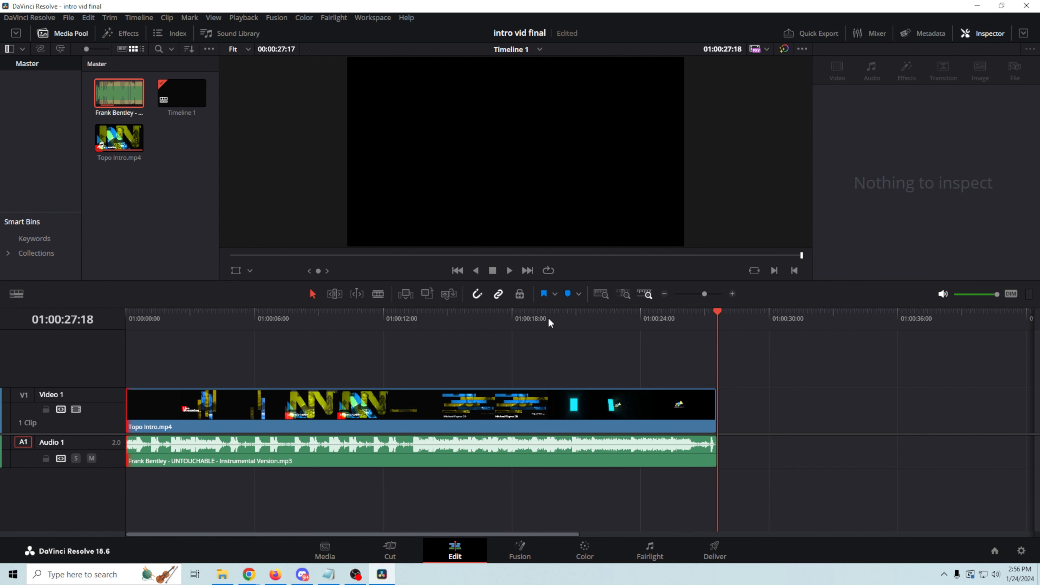
left_click_drag(720, 312, 449, 376)
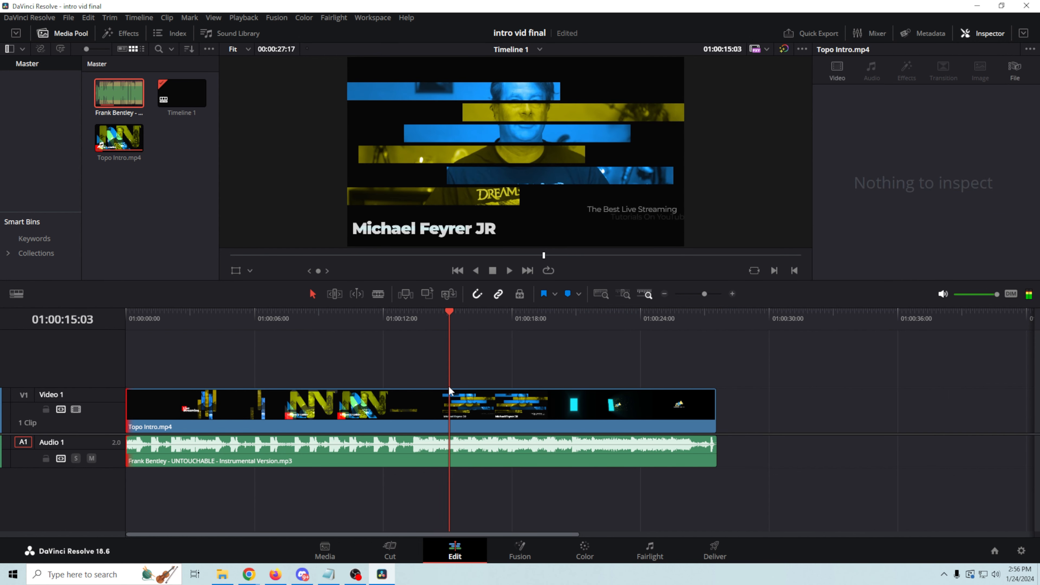
left_click_drag(455, 443, 456, 445)
left_click(511, 269)
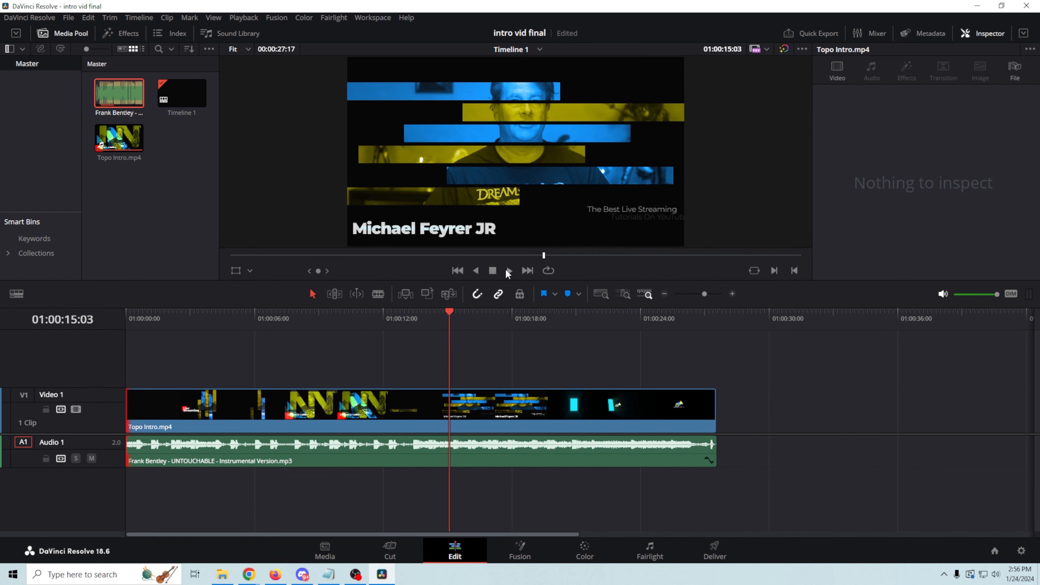
left_click(492, 270)
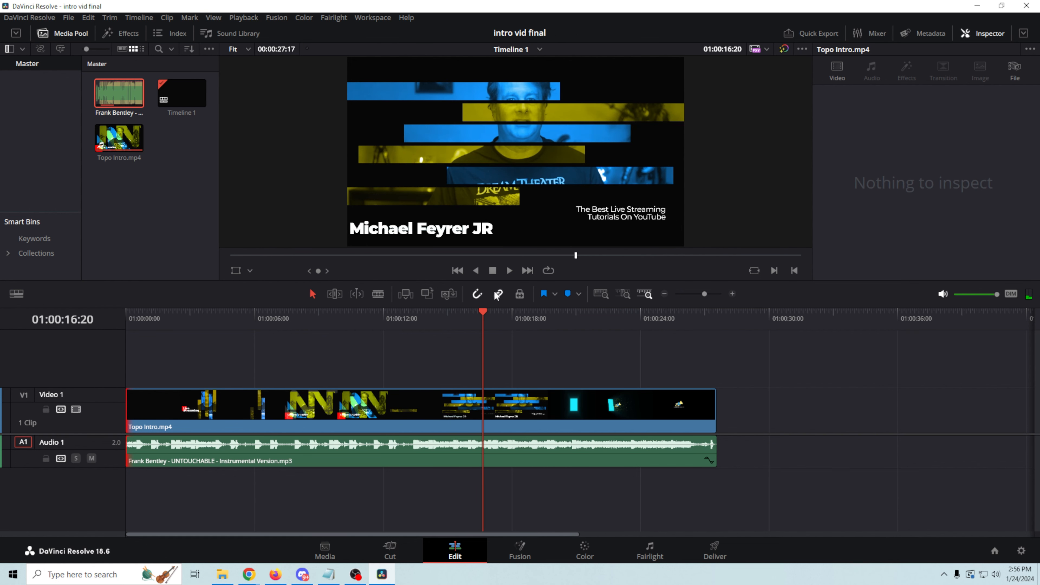
Step: Mute the Audio 1 music track and park the playhead around 6 seconds
left_click(92, 459)
left_click_drag(481, 311, 186, 382)
mouse_move(249, 574)
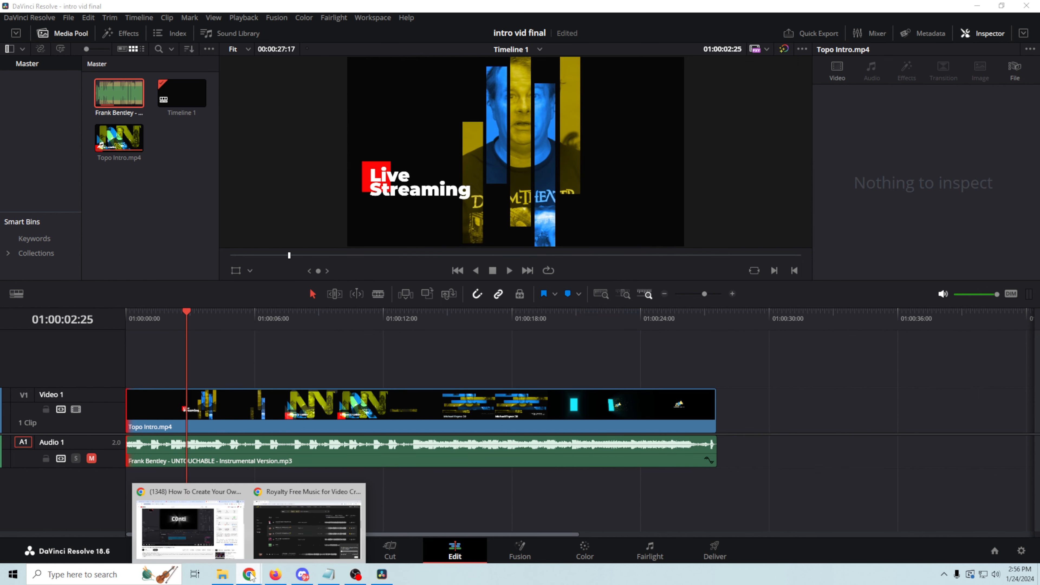
left_click(308, 529)
Step: Search sound effects for 'swish' and download Bass String Swing 02 and Iron Wire Swing
left_click(395, 60)
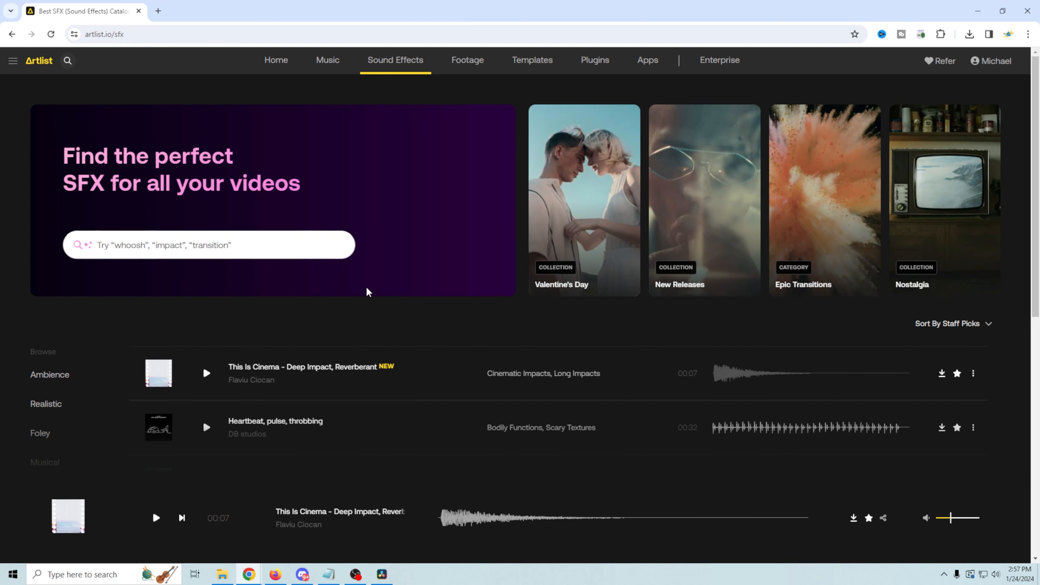
scroll(353, 263, "down", 2)
scroll(354, 261, "up", 2)
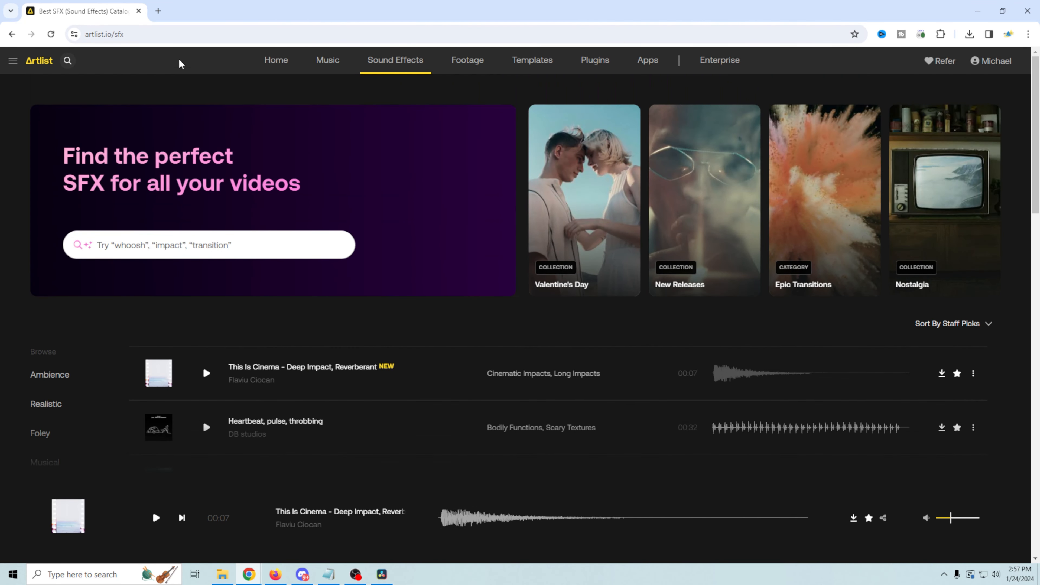
left_click(68, 61)
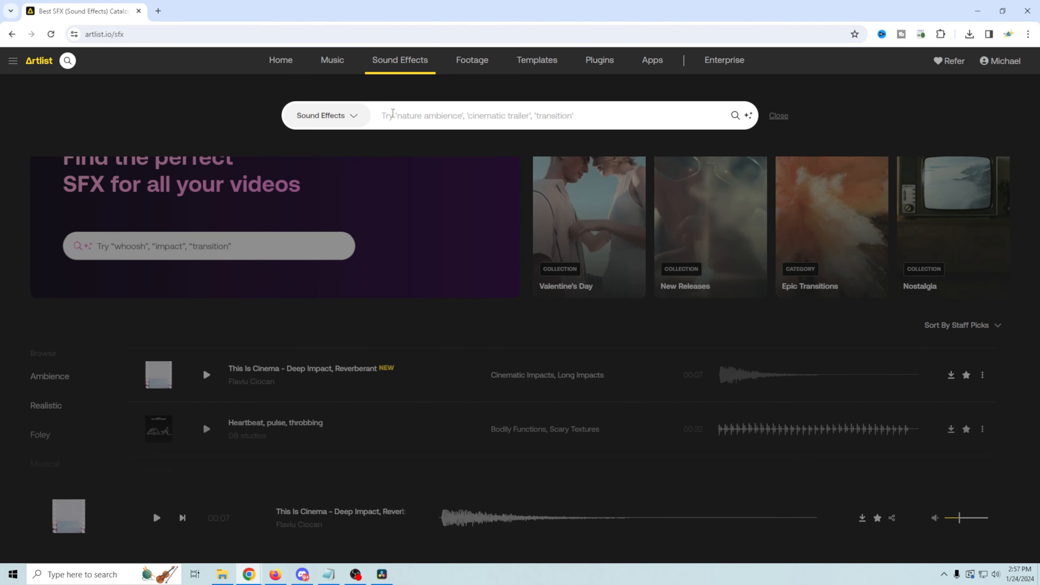
type("sh")
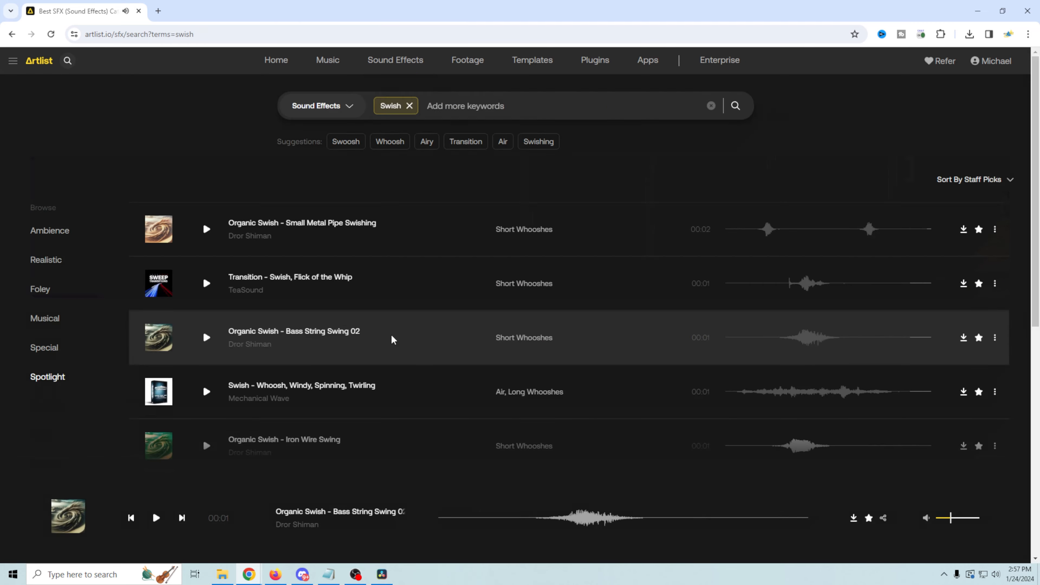
left_click(964, 337)
scroll(580, 340, "down", 1)
left_click(206, 391)
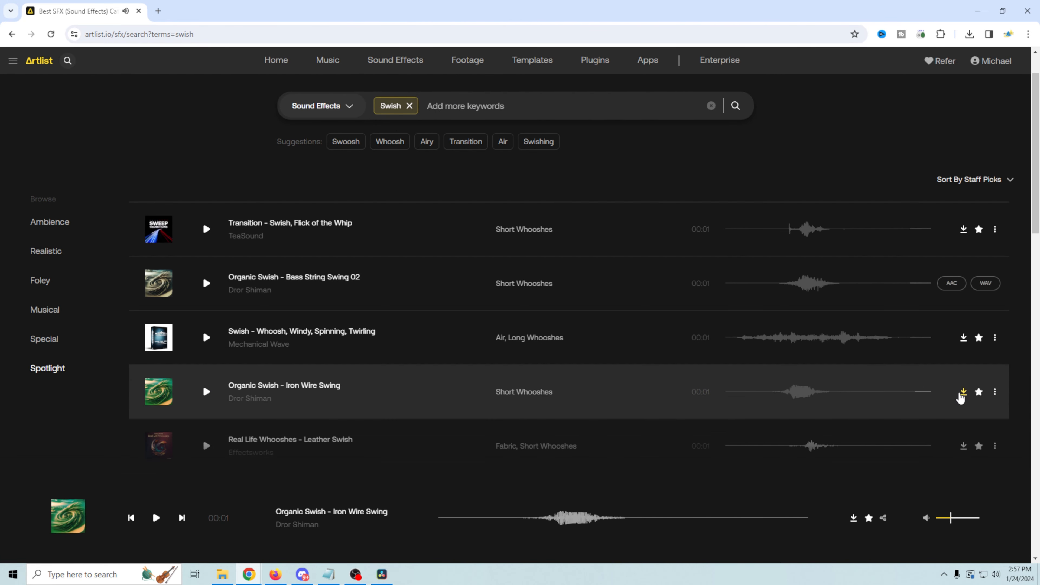
left_click(962, 393)
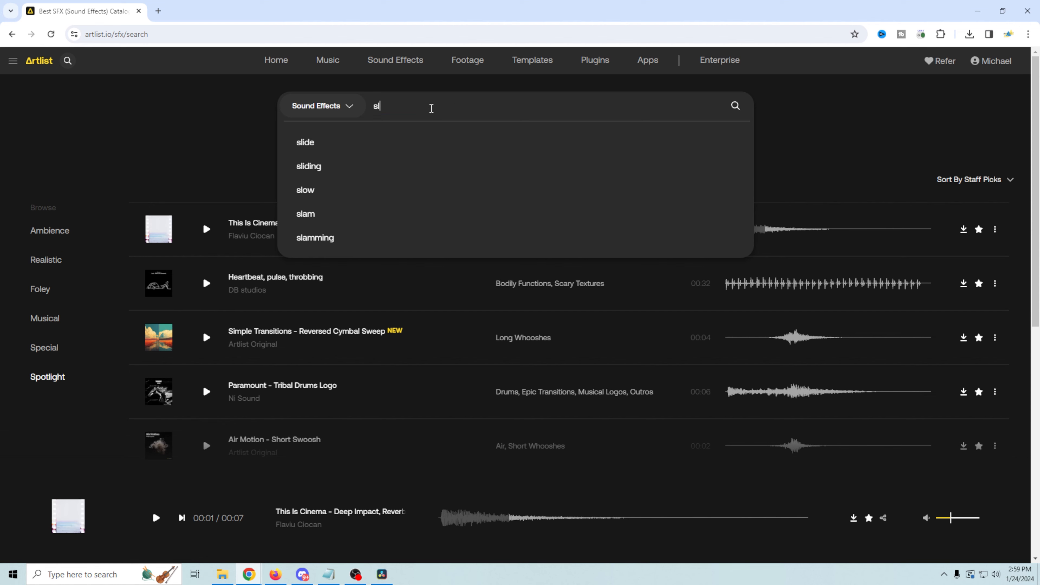
Step: Search 'slide' and download Ceramic Ware – Slide Friction, Bowl On Table as WAV
key("Down")
key("Return")
left_click(206, 337)
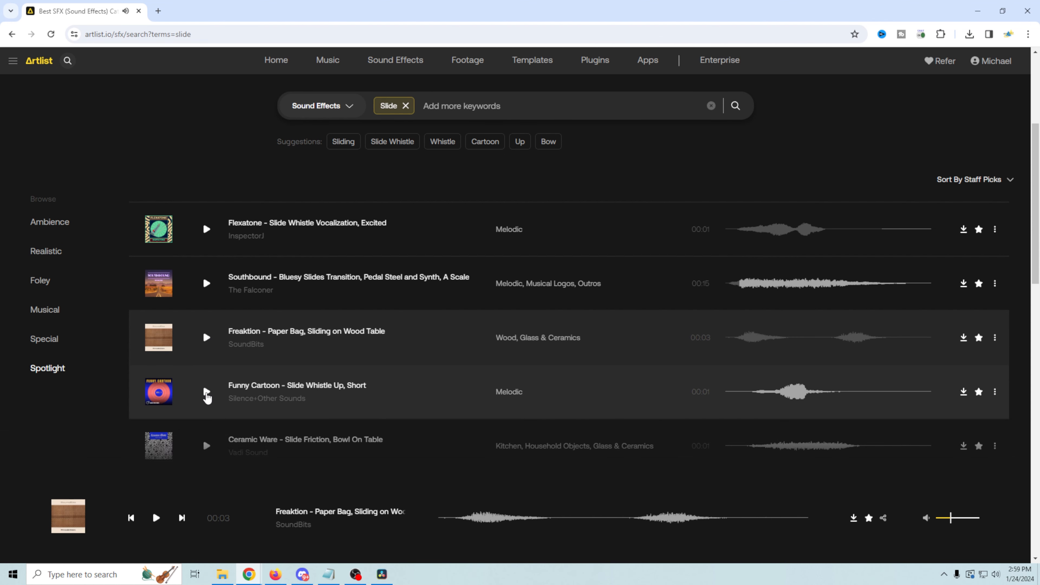
left_click(206, 392)
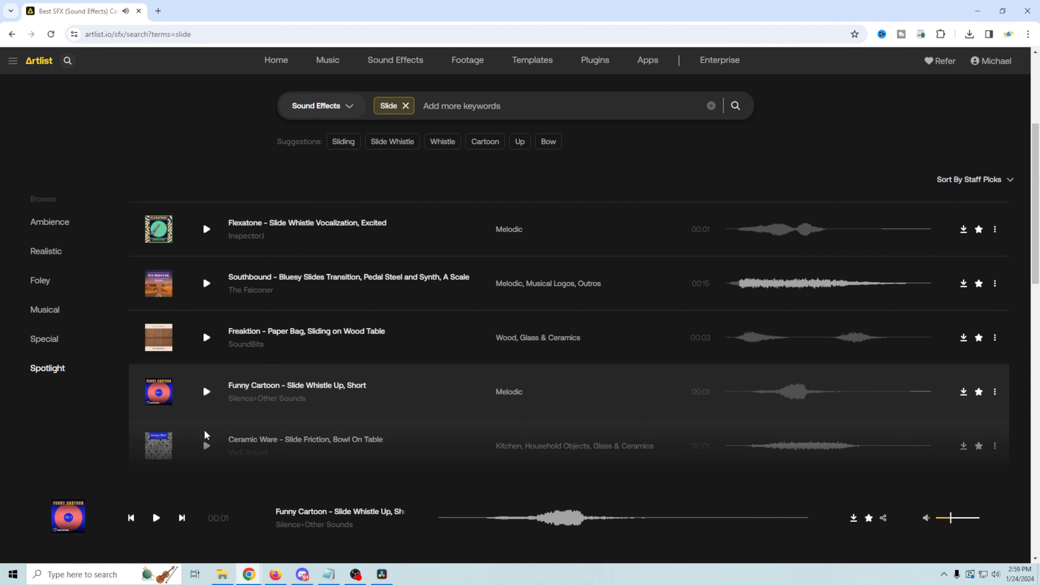
left_click(206, 446)
scroll(1011, 356, "down", 2)
left_click(963, 337)
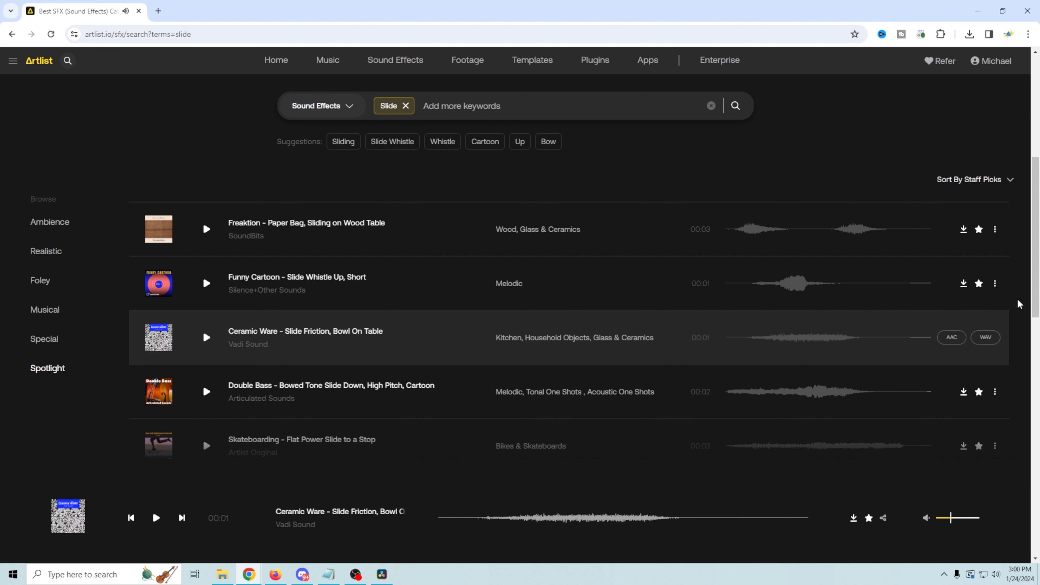
left_click(980, 338)
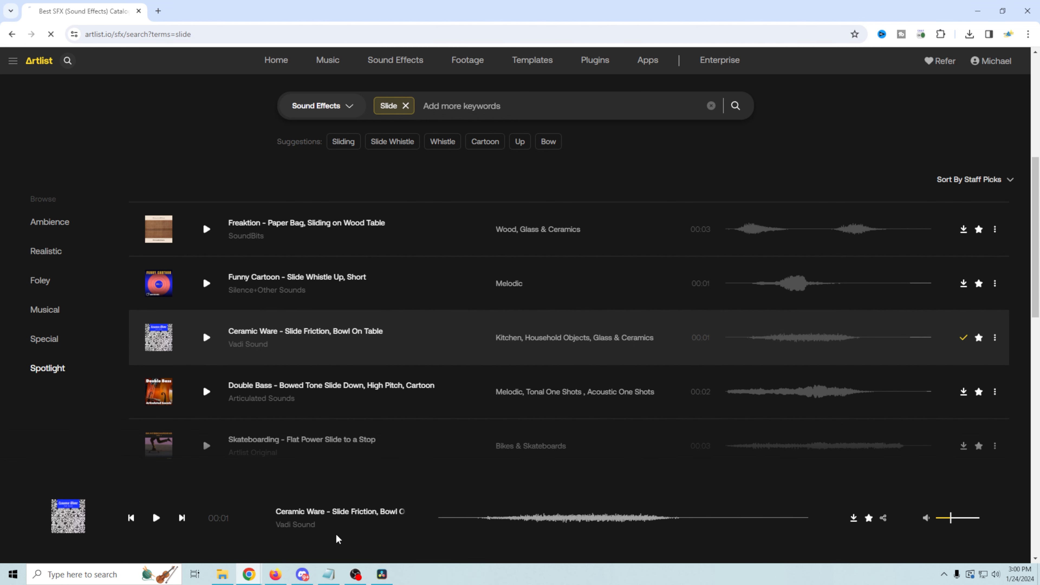
left_click(223, 574)
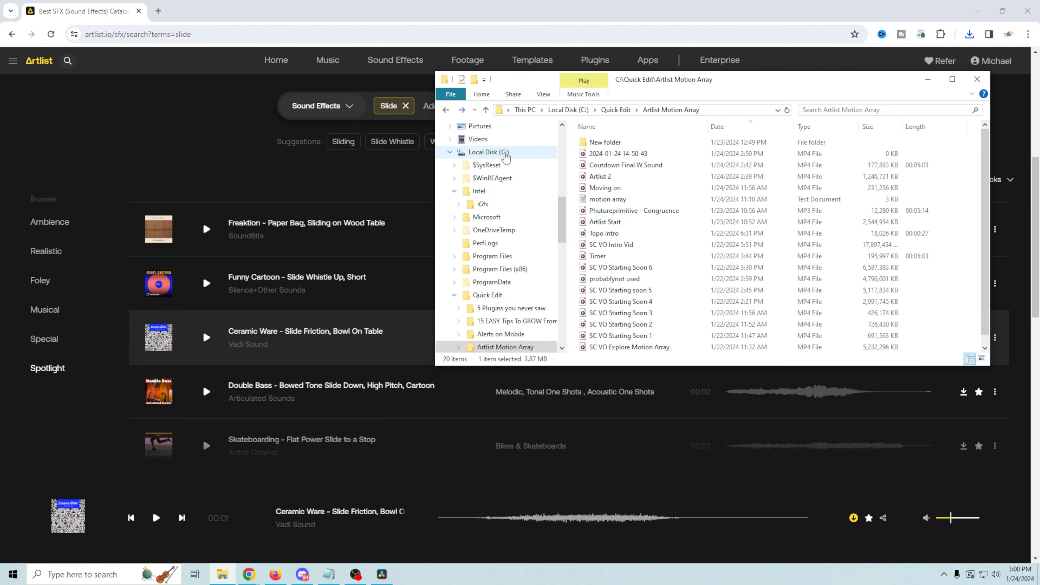
Step: Copy the downloaded WAVs from Downloads and paste them into Artlist Motion Array
right_click(686, 168)
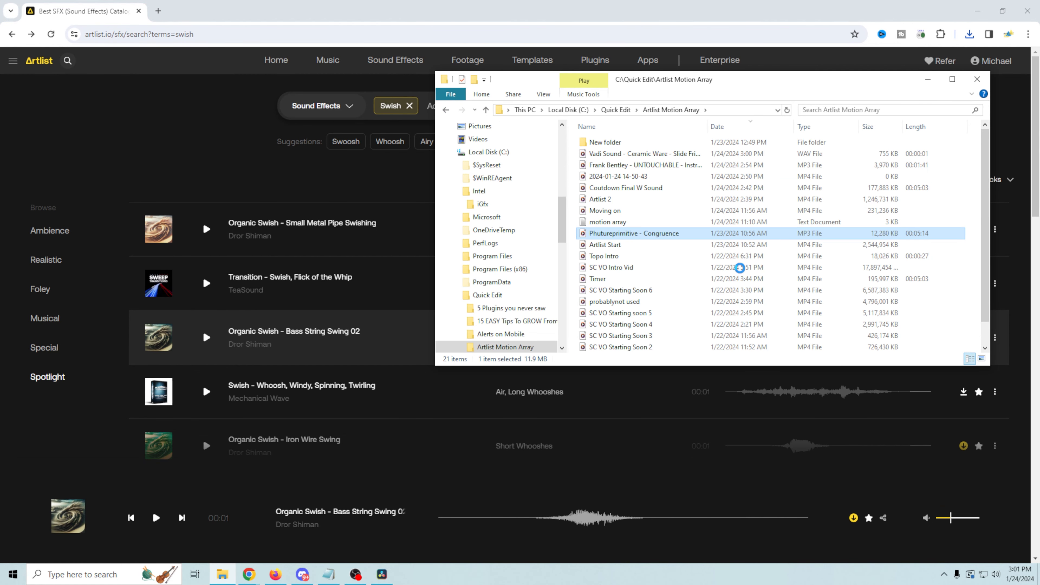
right_click(710, 231)
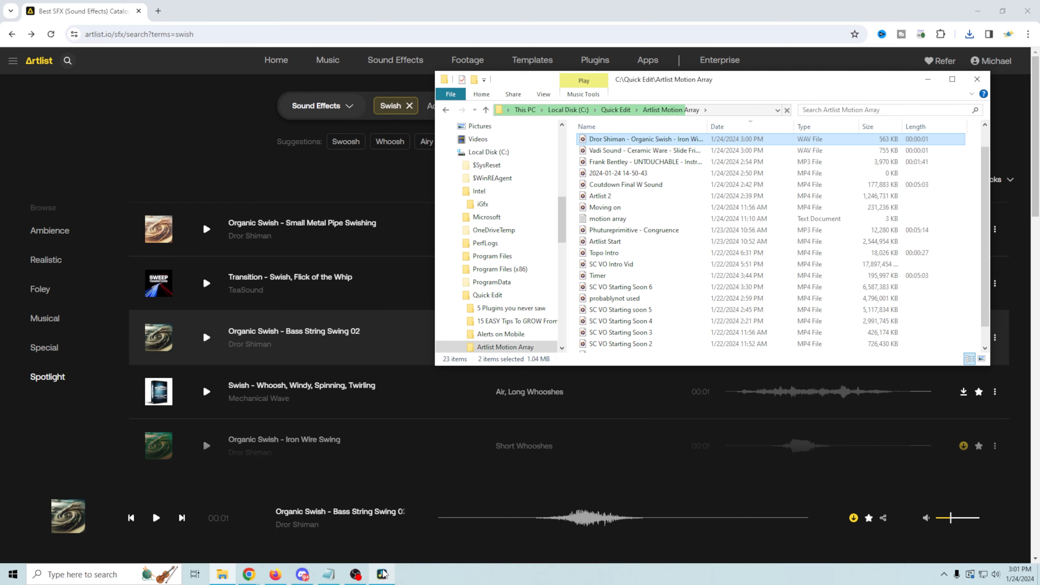
left_click(384, 568)
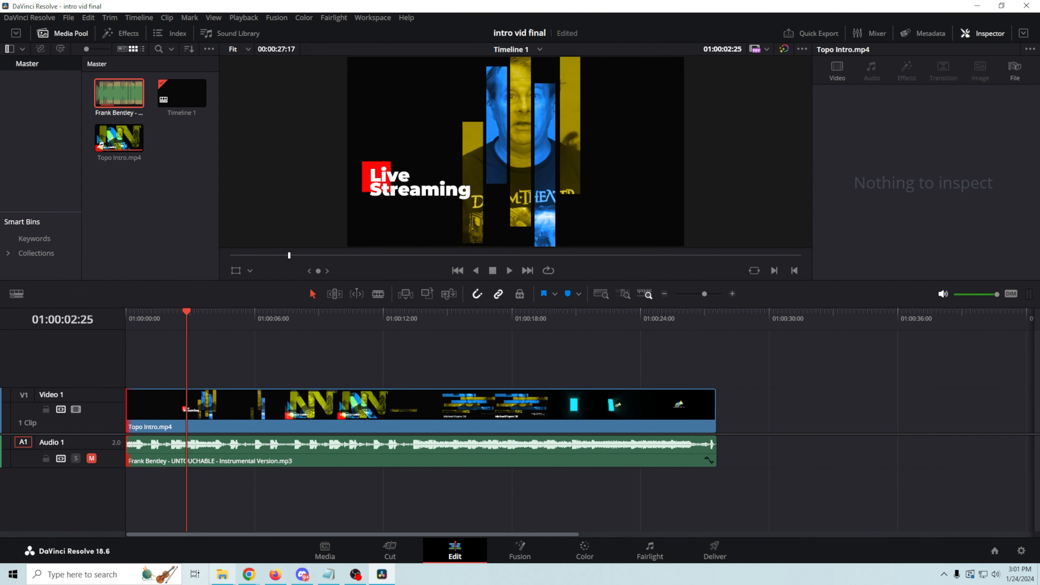
Step: Drag the two swish WAVs and the Ceramic Ware slide WAV into Resolve's Media Pool
left_click(223, 574)
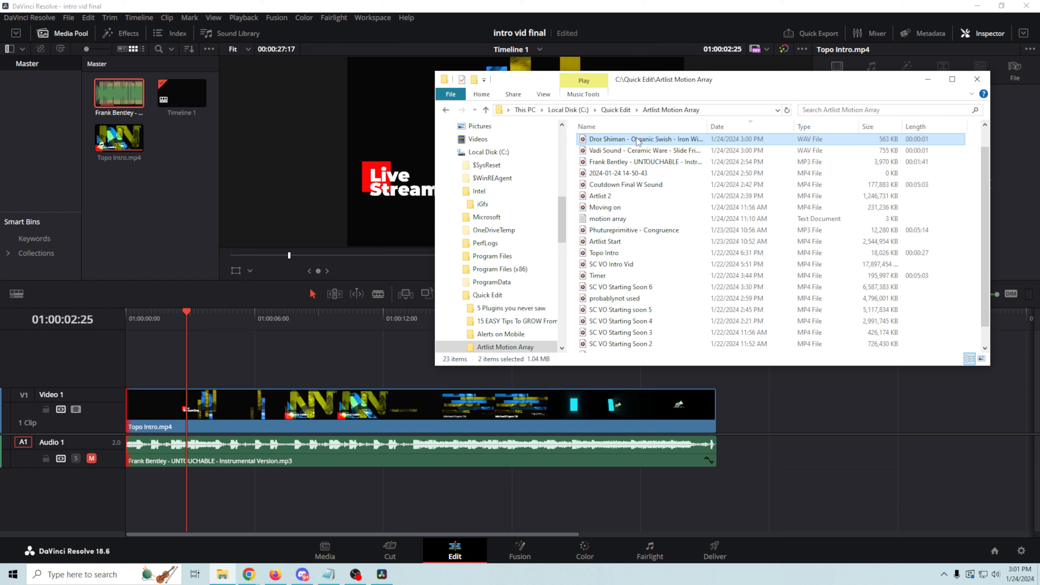
left_click_drag(635, 142, 135, 213)
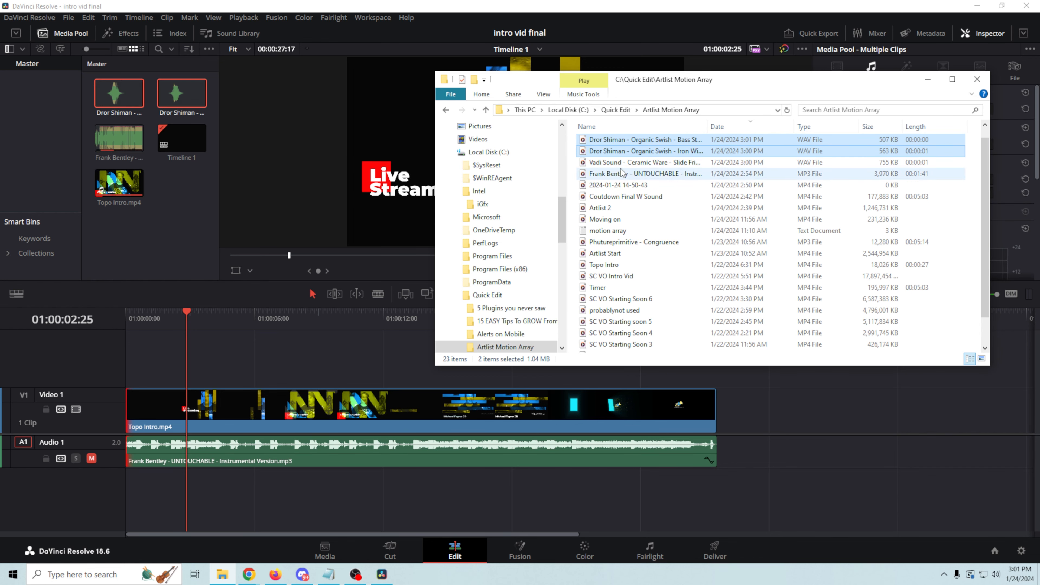
left_click_drag(623, 163, 170, 241)
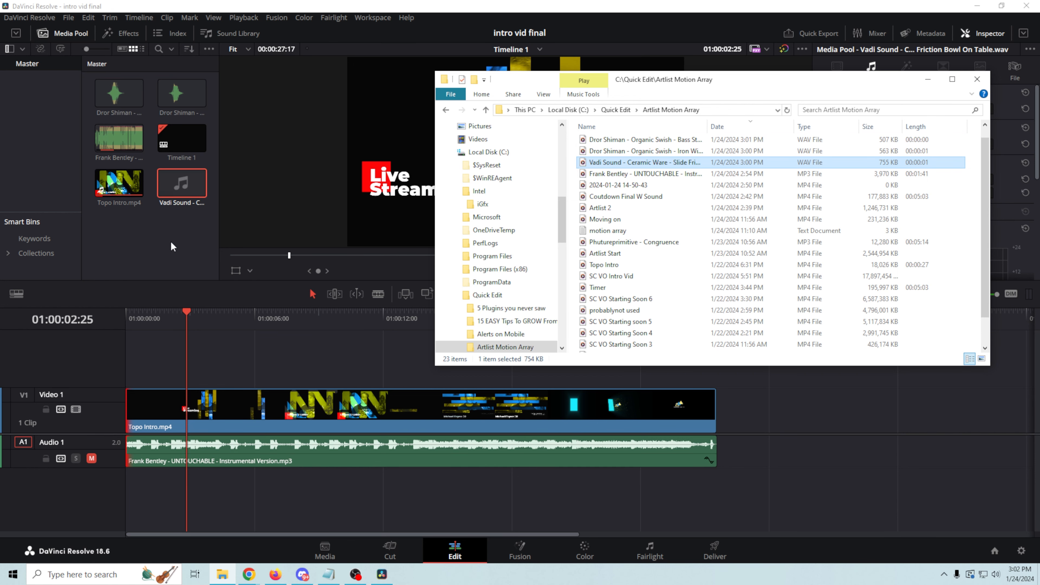
left_click(541, 6)
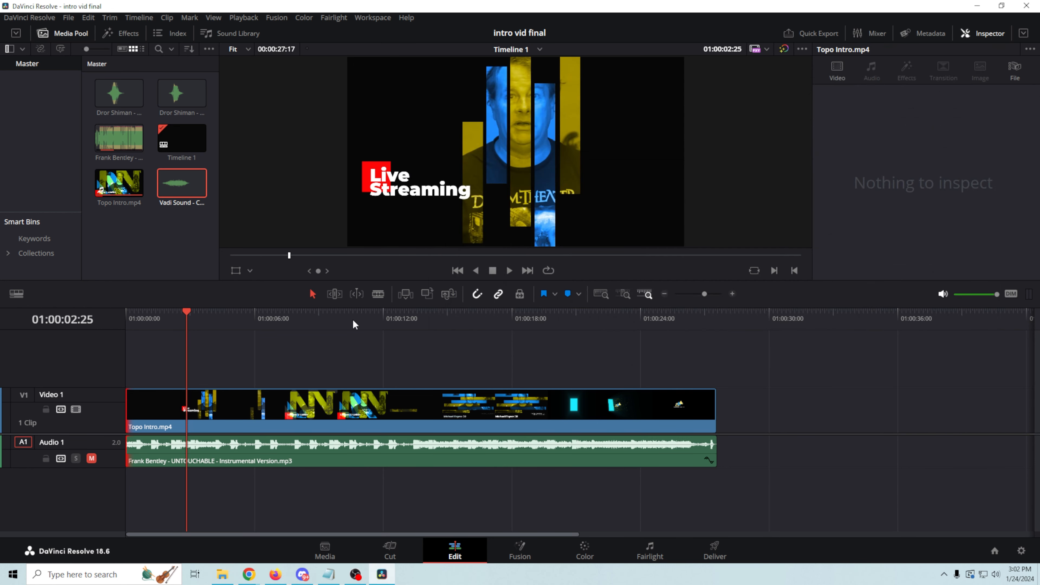
Step: Place the Ceramic Ware slide sound on a new Audio 2 track at about 6 seconds
left_click_drag(187, 312, 264, 329)
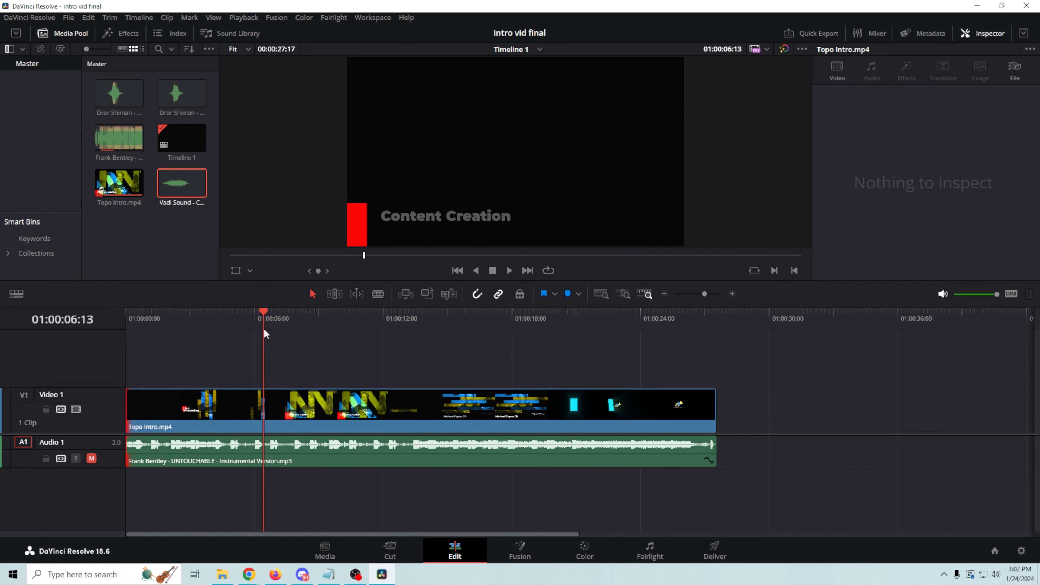
left_click(168, 188)
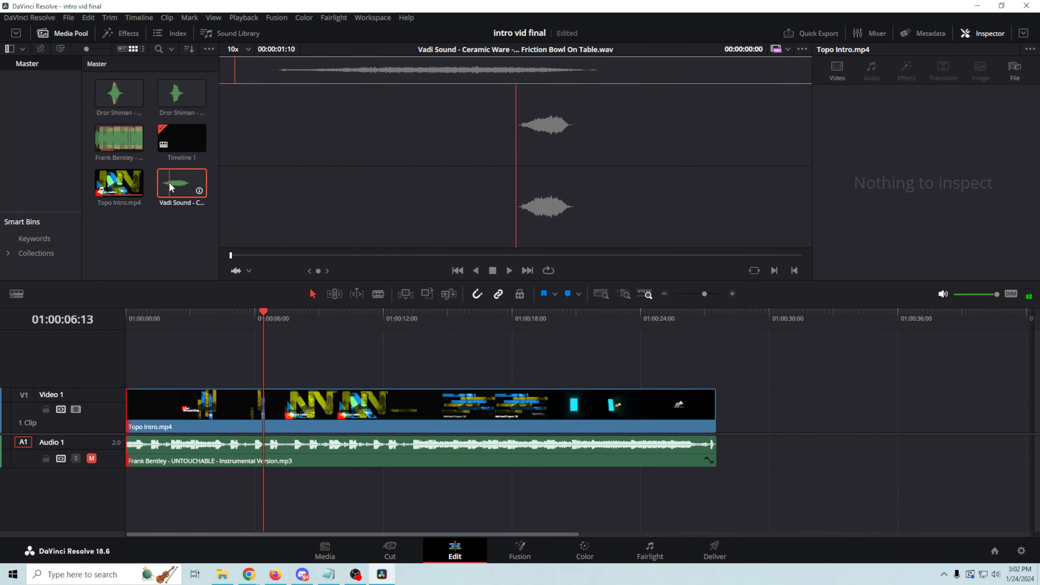
key("F12")
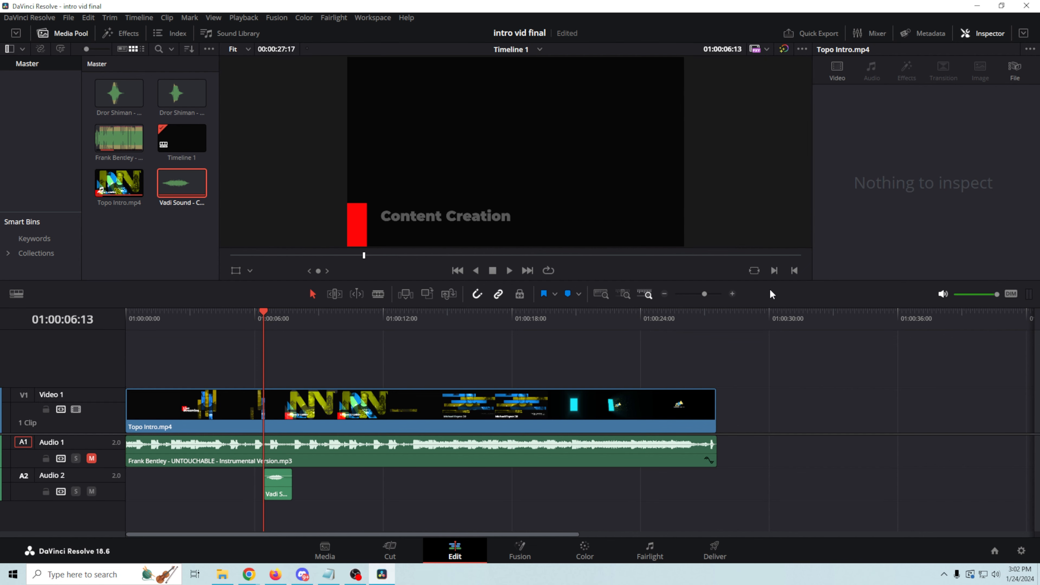
left_click_drag(705, 294, 718, 299)
mouse_move(712, 493)
left_mouse_down()
mouse_move(751, 492)
mouse_move(711, 493)
left_mouse_up()
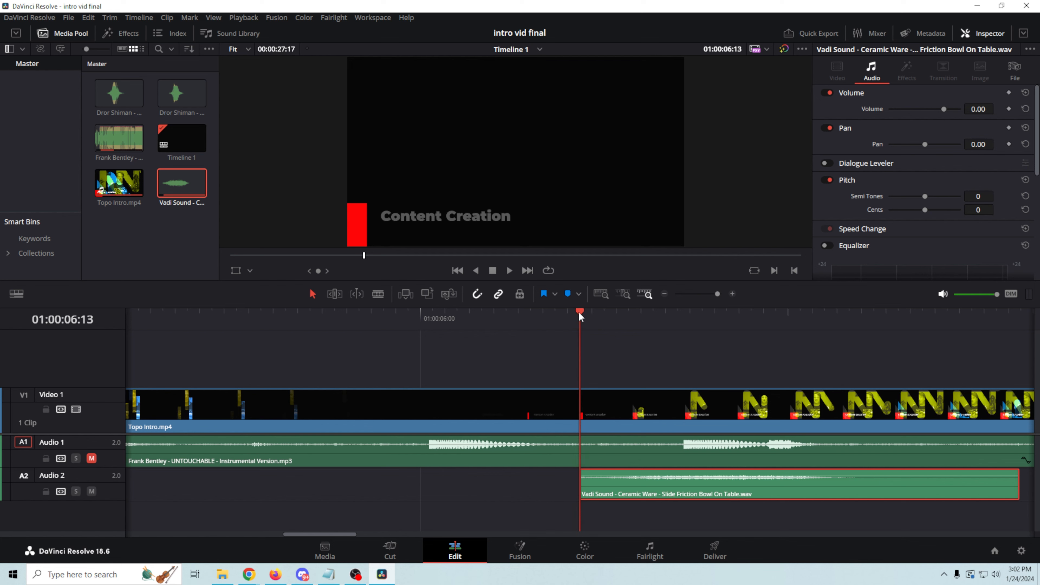
Step: Shorten the slide clip's end and add a copy directly after it on A2
left_click(510, 271)
left_click_drag(1019, 488, 852, 487)
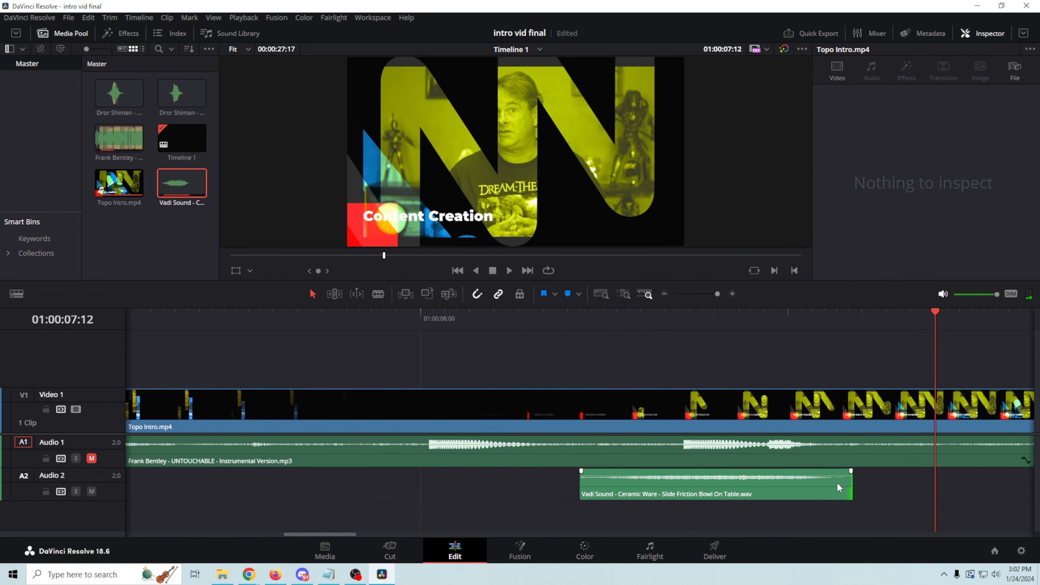
left_click(781, 497)
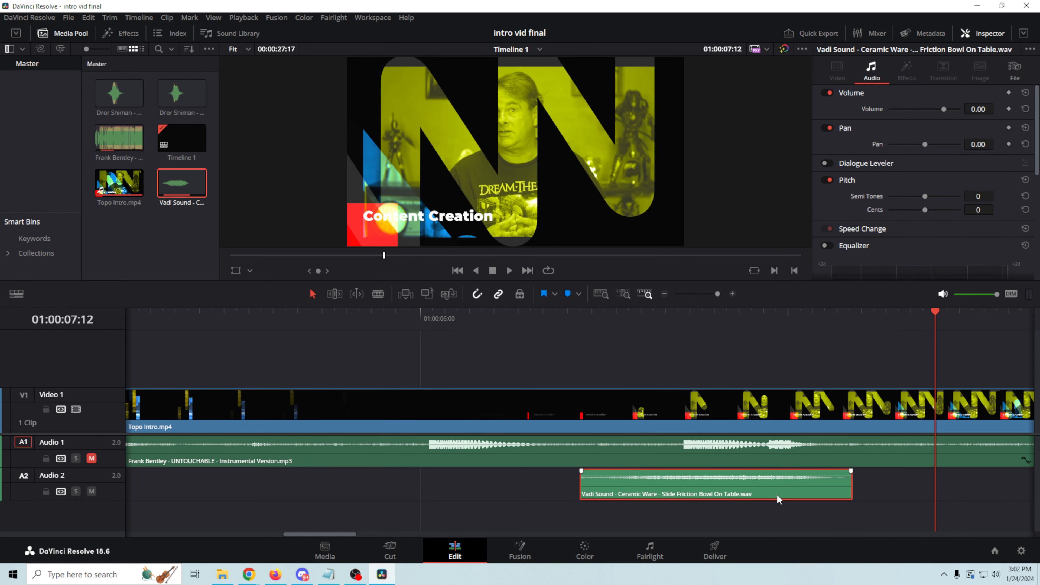
left_click_drag(753, 493, 549, 497)
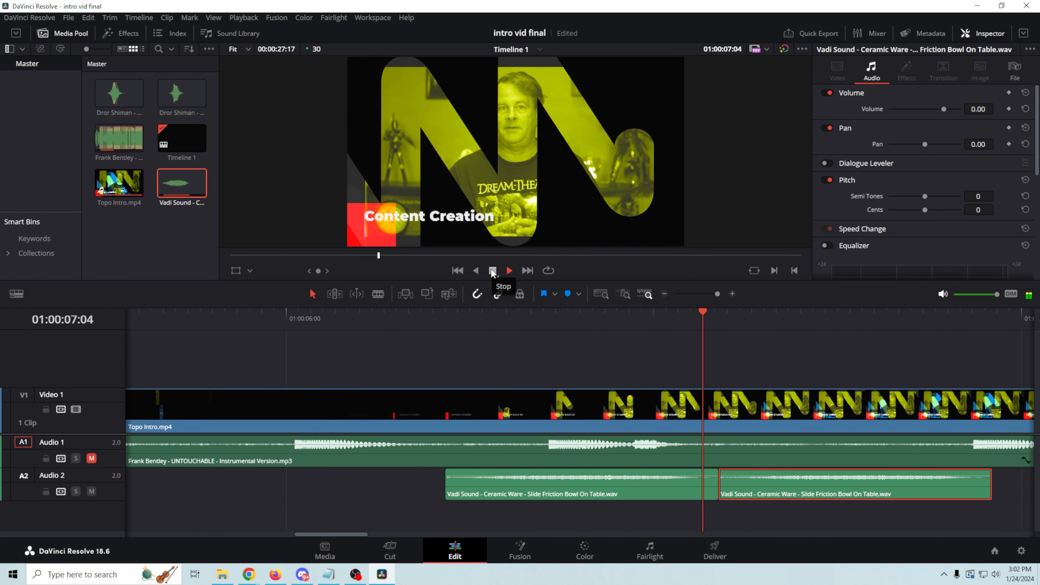
left_click(492, 271)
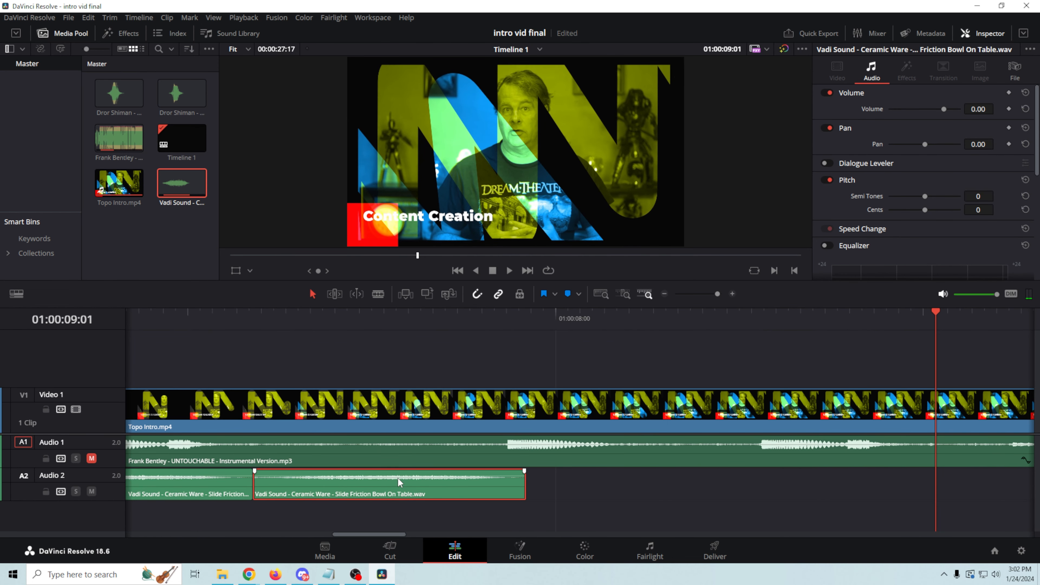
Step: Set the second A2 slide clip's speed to 83% and drag its end further right
right_click(400, 482)
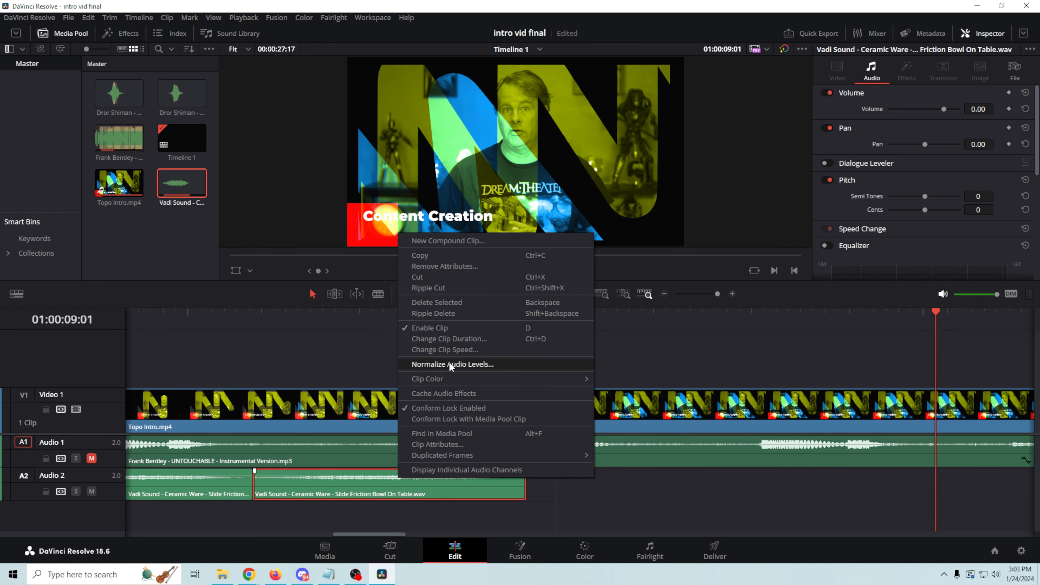
left_click(452, 349)
left_click_drag(368, 331, 356, 331)
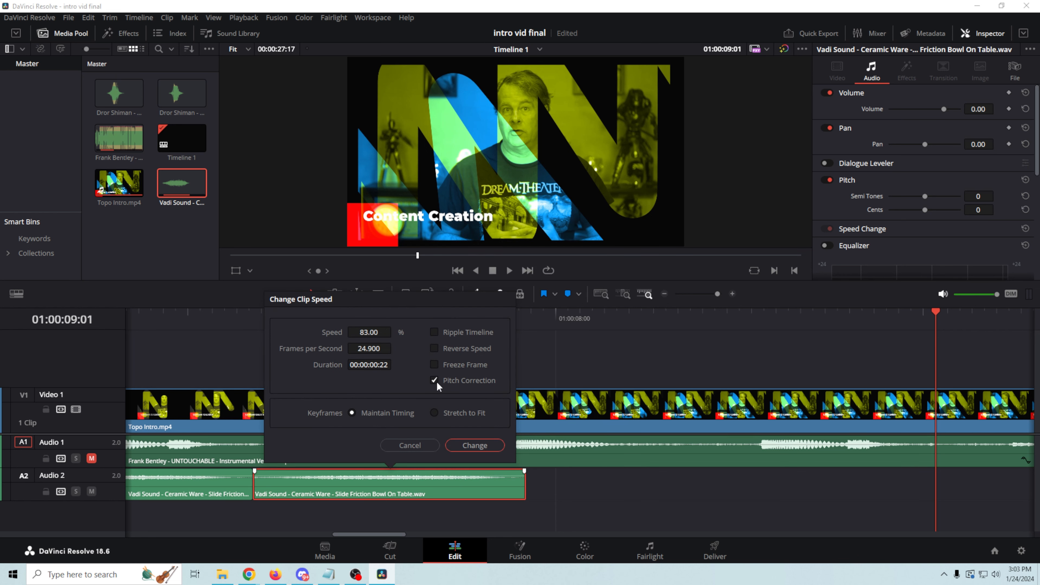
left_click(471, 448)
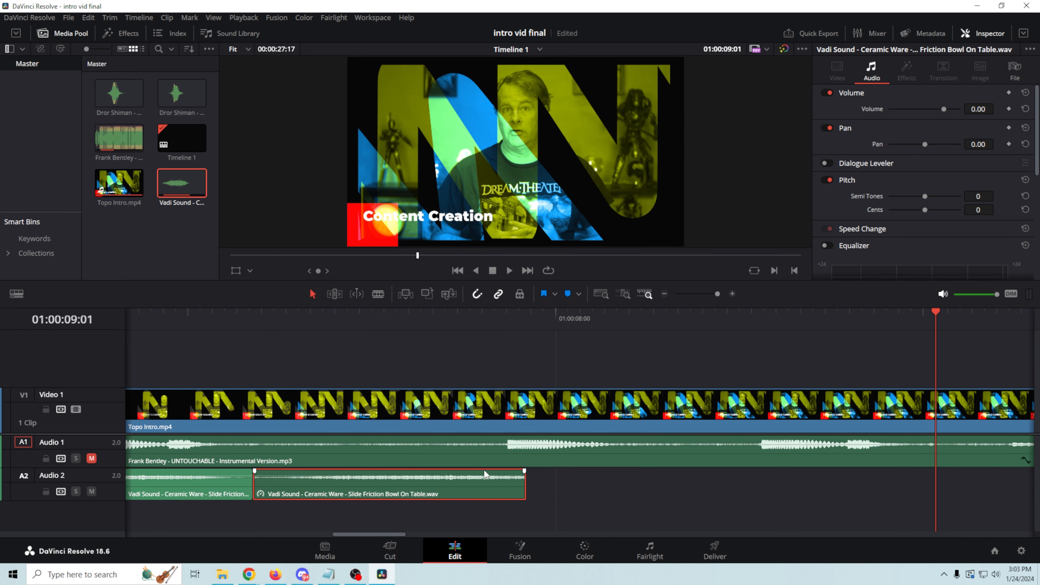
left_click_drag(526, 484, 607, 484)
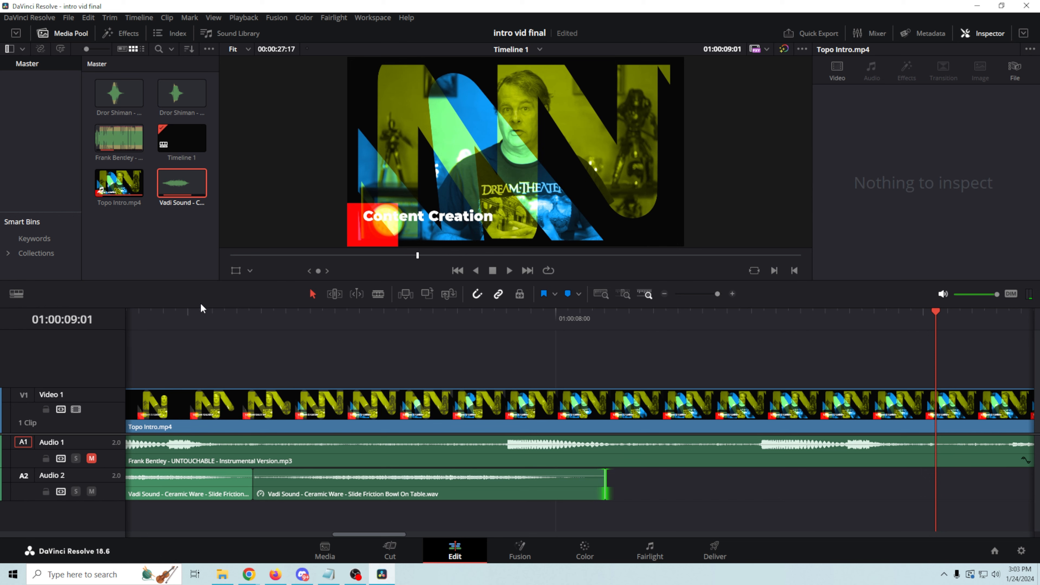
left_click(194, 314)
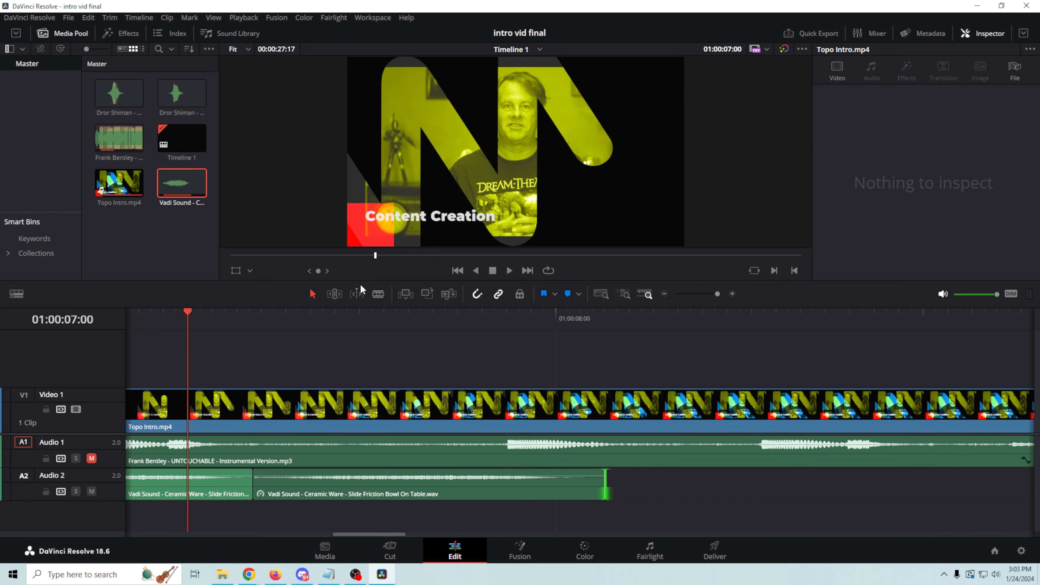
left_click(493, 271)
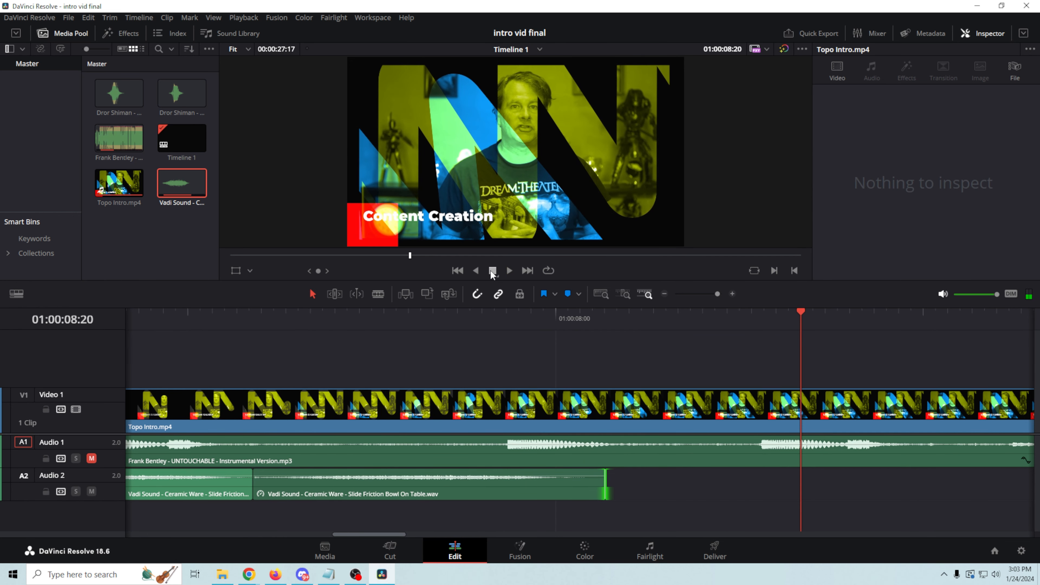
left_click_drag(390, 536, 355, 536)
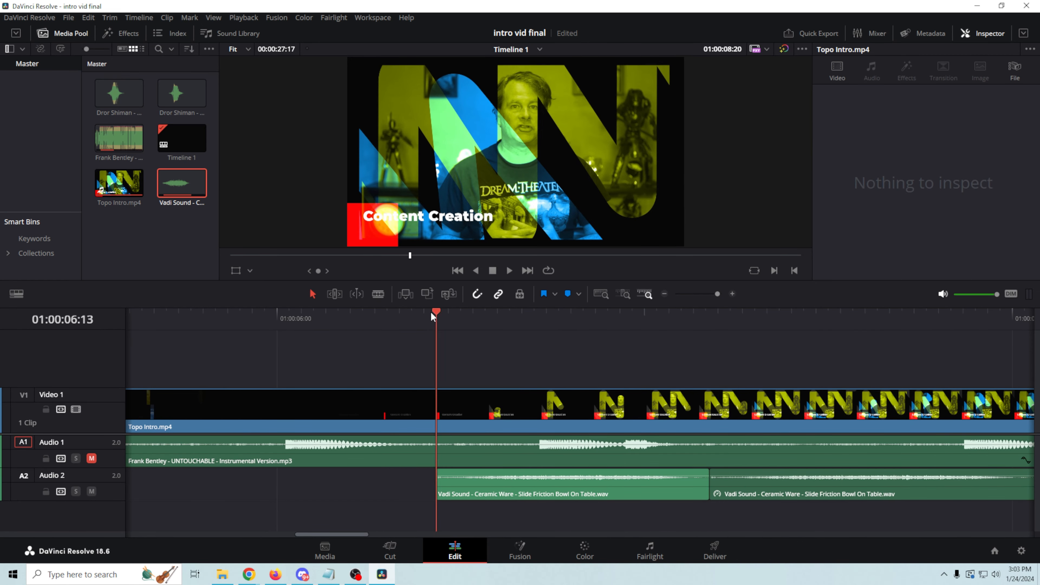
left_click(436, 313)
left_click(509, 271)
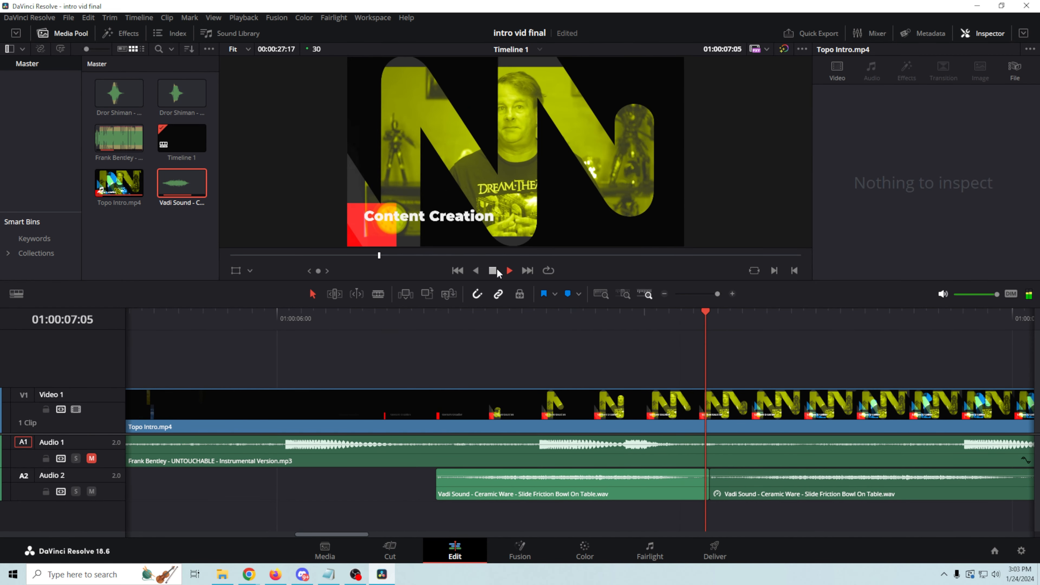
left_click(498, 272)
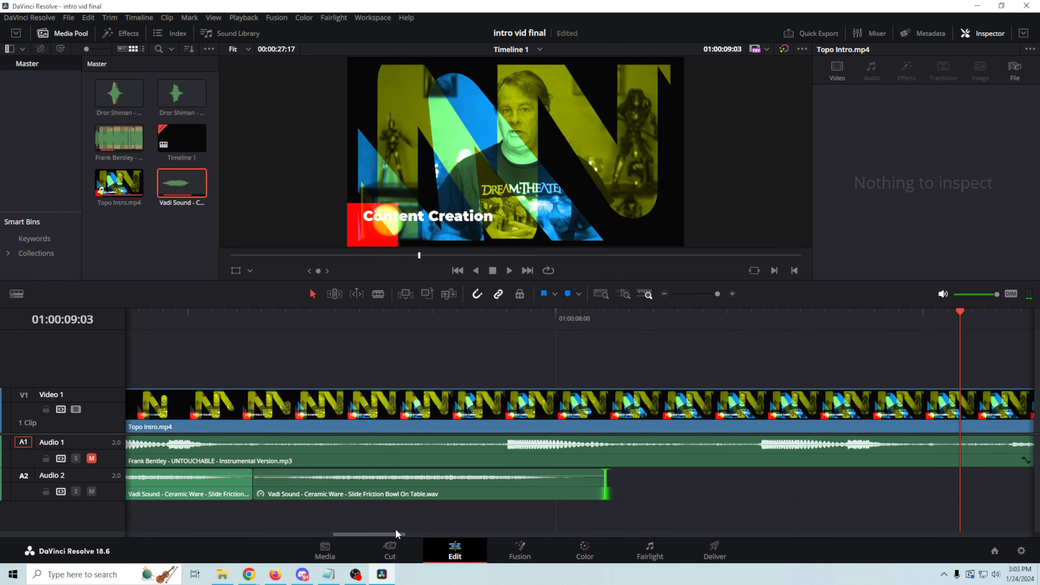
left_click_drag(396, 534, 195, 521)
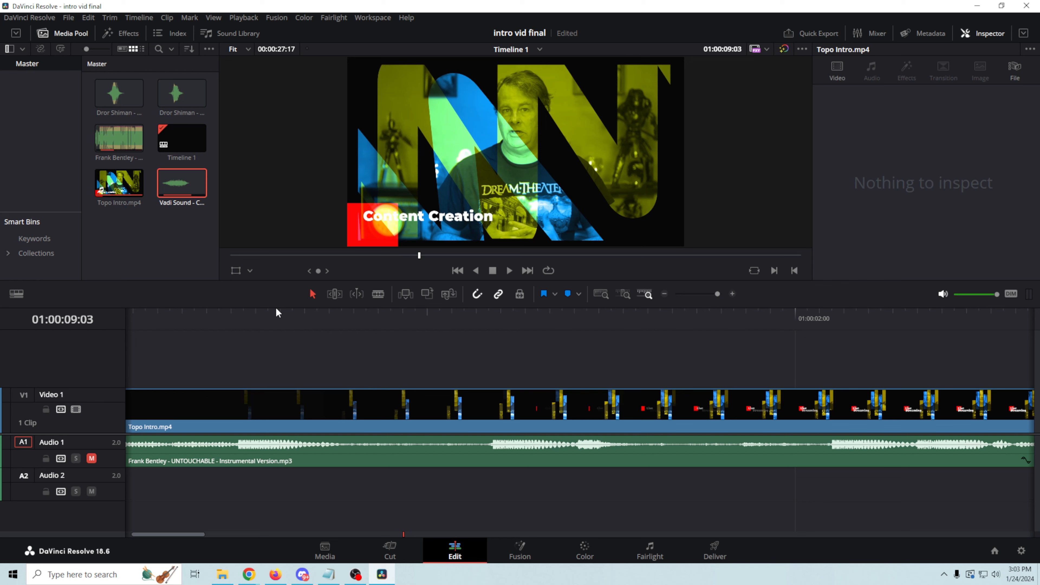
Step: Place the Bass String Swing 02 swish on Audio 2 near the timeline start
left_click(256, 316)
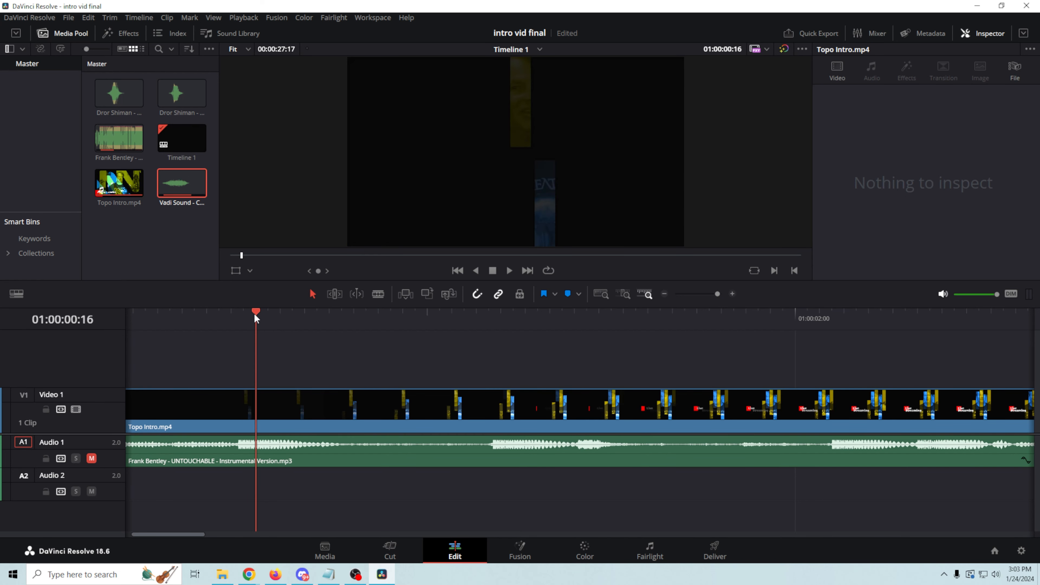
left_click(220, 316)
mouse_move(228, 321)
left_mouse_down()
mouse_move(568, 346)
mouse_move(239, 328)
left_mouse_up()
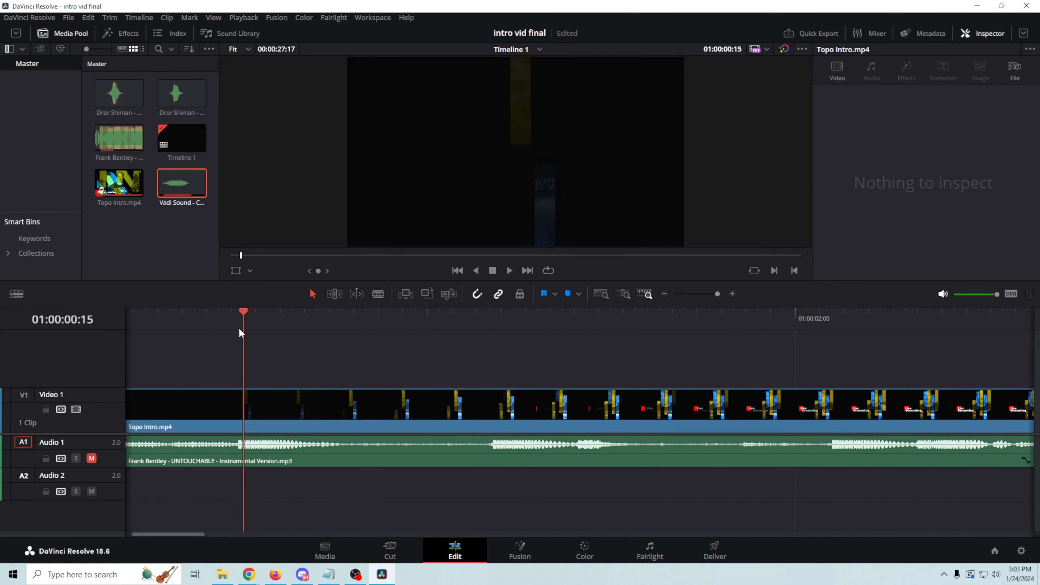
left_click_drag(117, 96, 296, 500)
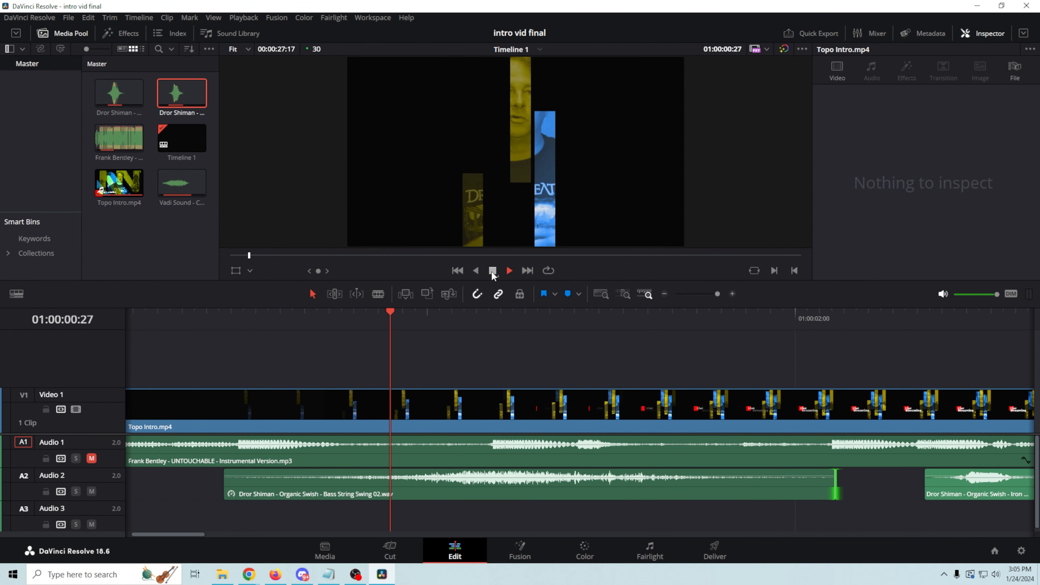
left_click(493, 271)
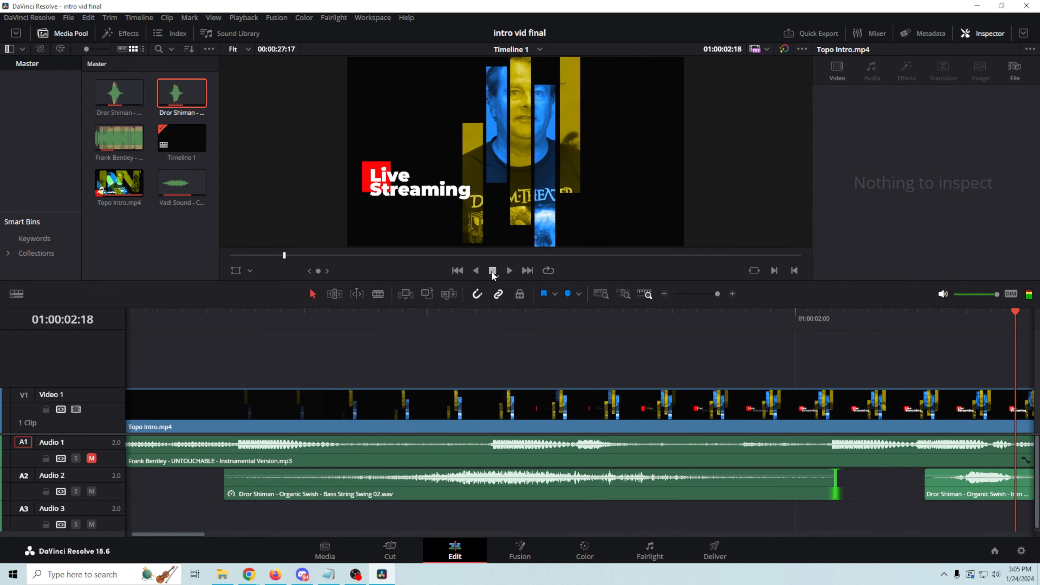
Step: Slide the Iron Wire Swing swish along Audio 2 to about 01:00:13
left_click(965, 495)
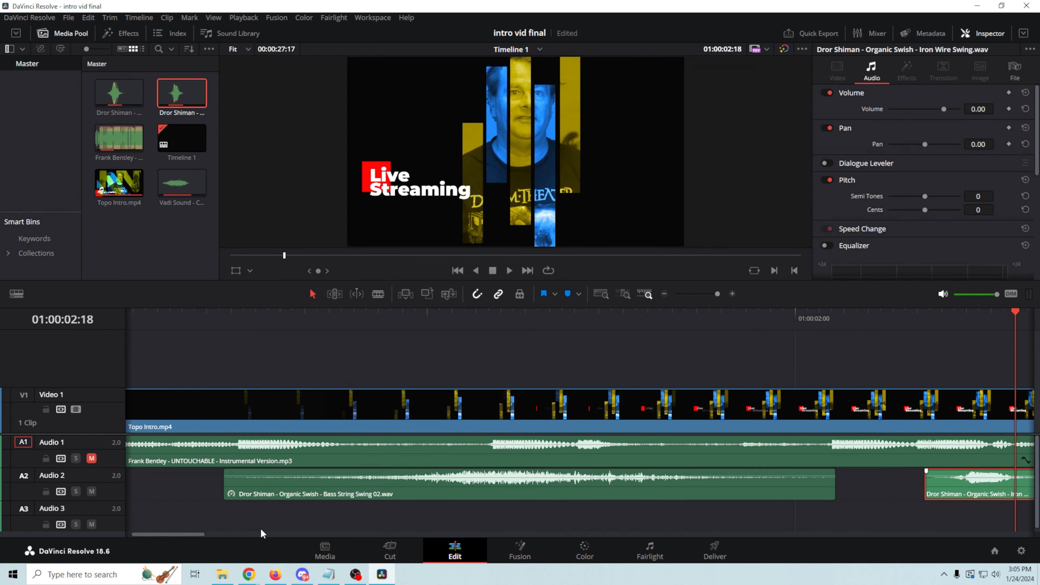
left_click_drag(187, 535, 241, 535)
left_click_drag(335, 489, 763, 499)
right_click(772, 483)
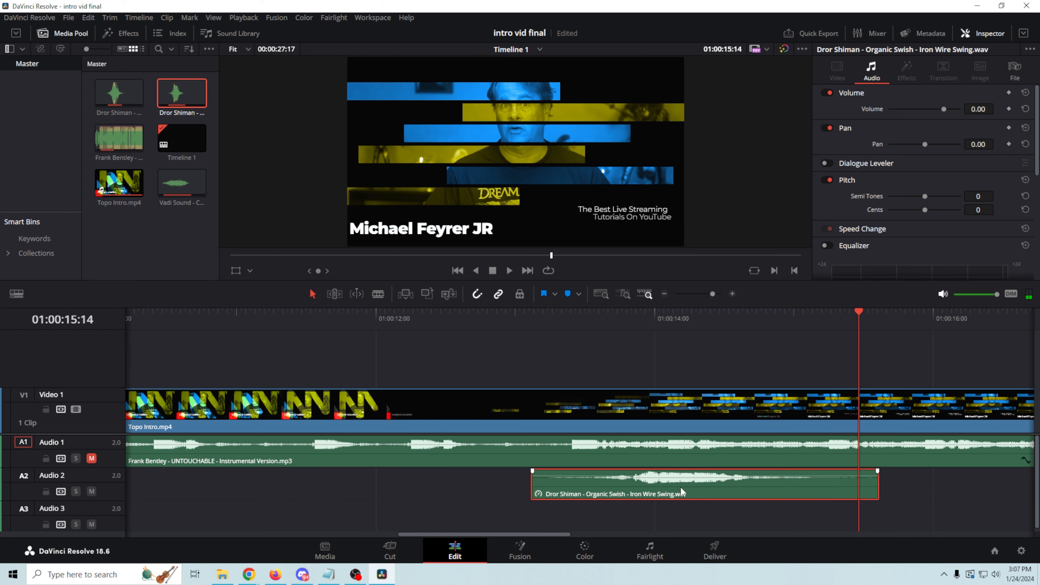
Step: Lower the Iron Wire Swing swish volume to -4.55 dB and zoom out to the whole intro
left_click_drag(688, 477, 687, 479)
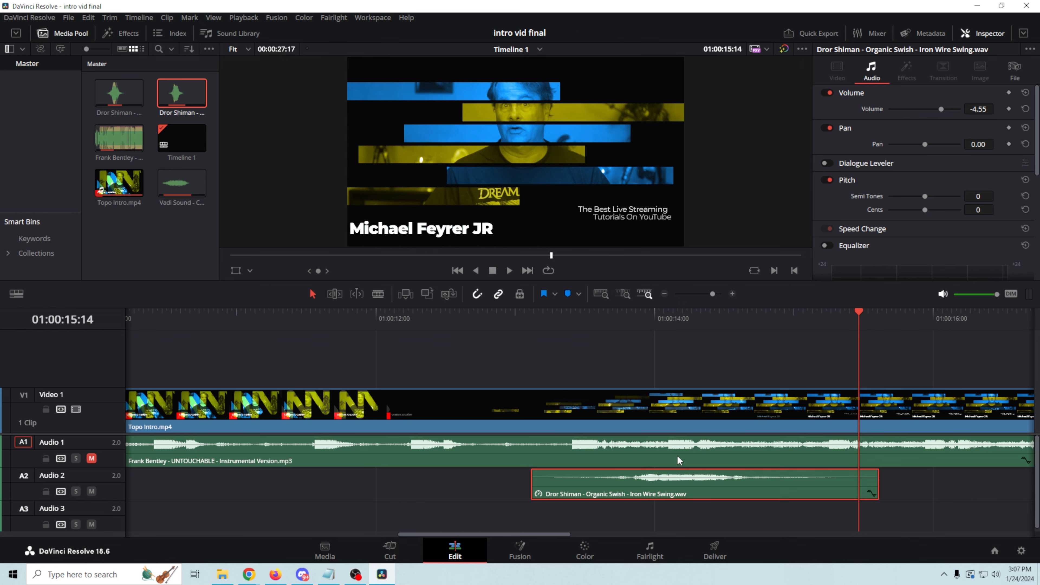
mouse_move(541, 535)
left_mouse_down()
mouse_move(564, 535)
mouse_move(536, 535)
mouse_move(550, 535)
left_mouse_up()
left_click_drag(713, 297, 707, 297)
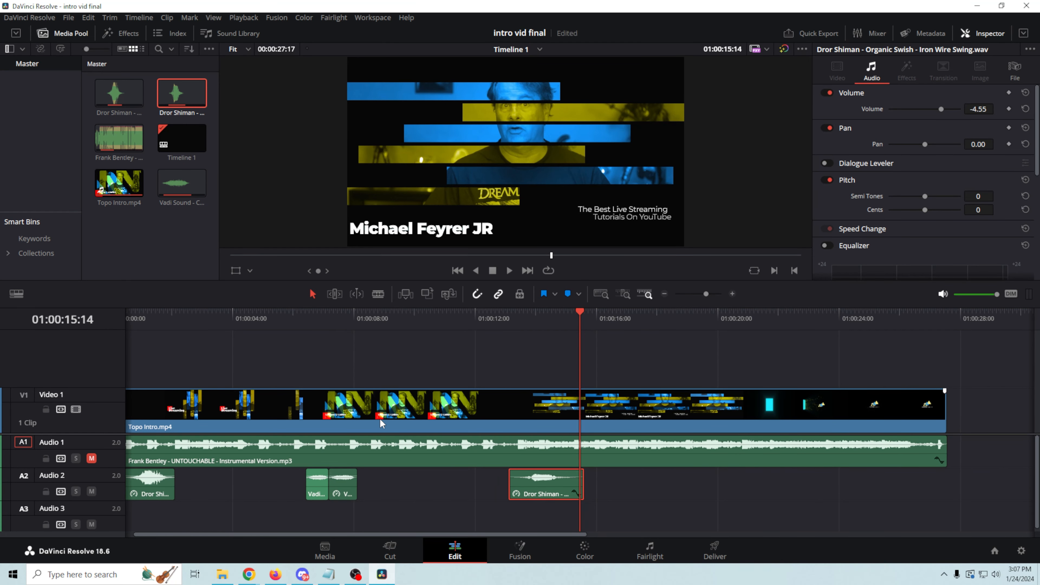
Step: Unmute the Audio 1 music, return to the timeline start, and play the full intro
left_click(91, 459)
left_click_drag(577, 316, 827, 359)
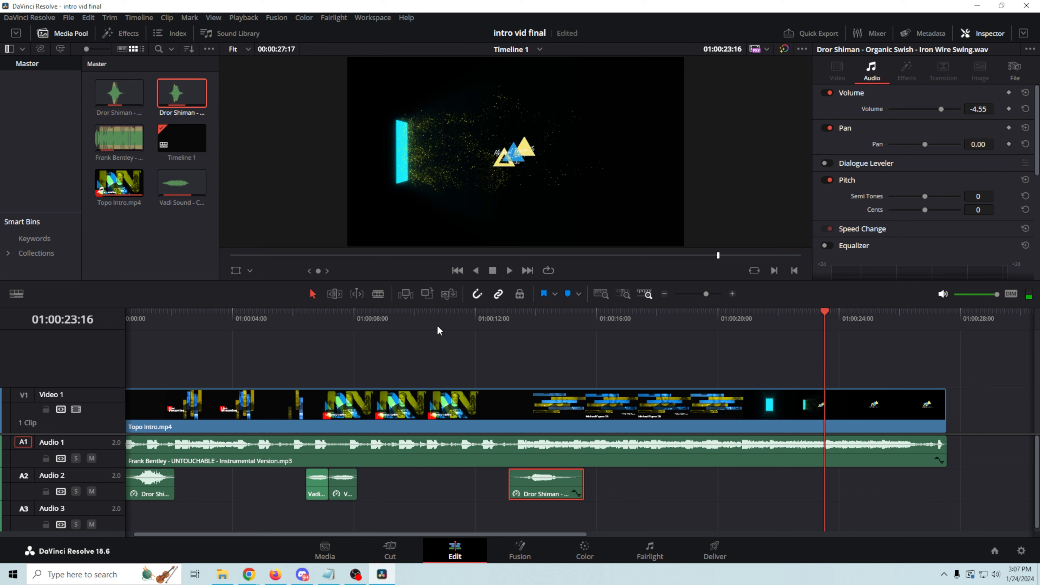
left_click(458, 271)
left_click(456, 272)
left_click(456, 271)
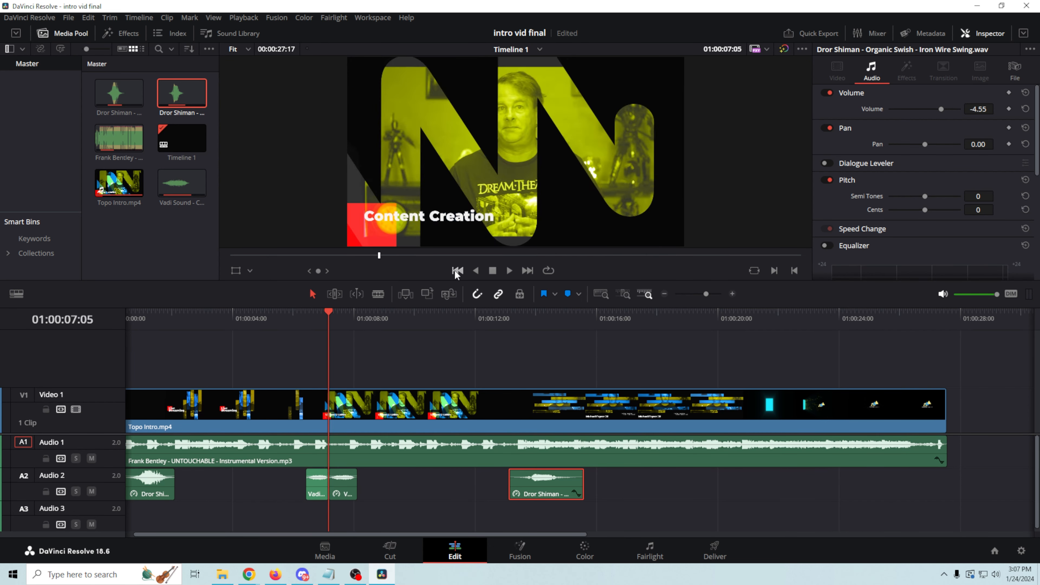
left_click(455, 271)
left_click(455, 271)
left_click(456, 272)
left_click(457, 271)
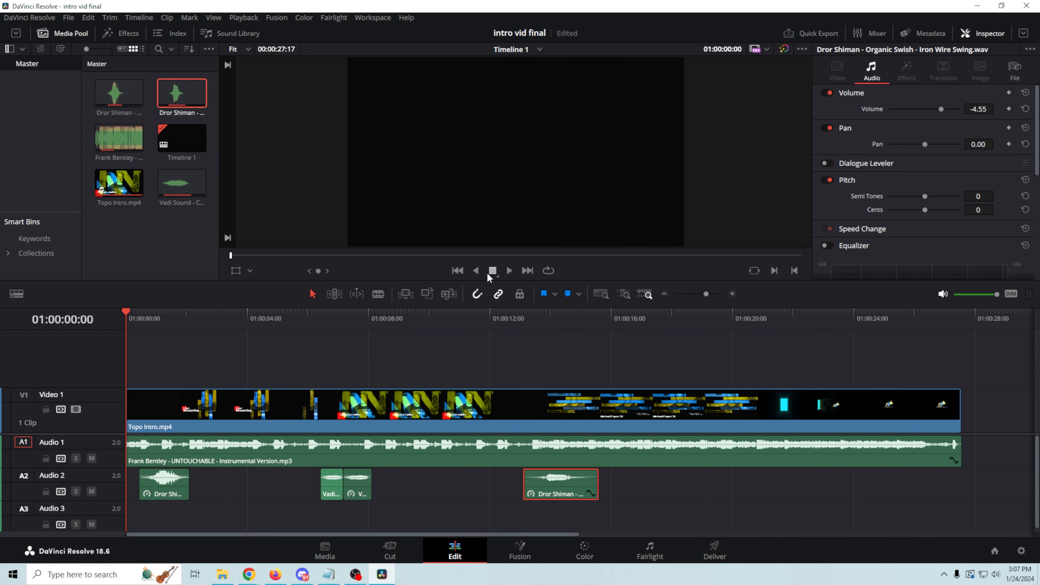
left_click(510, 271)
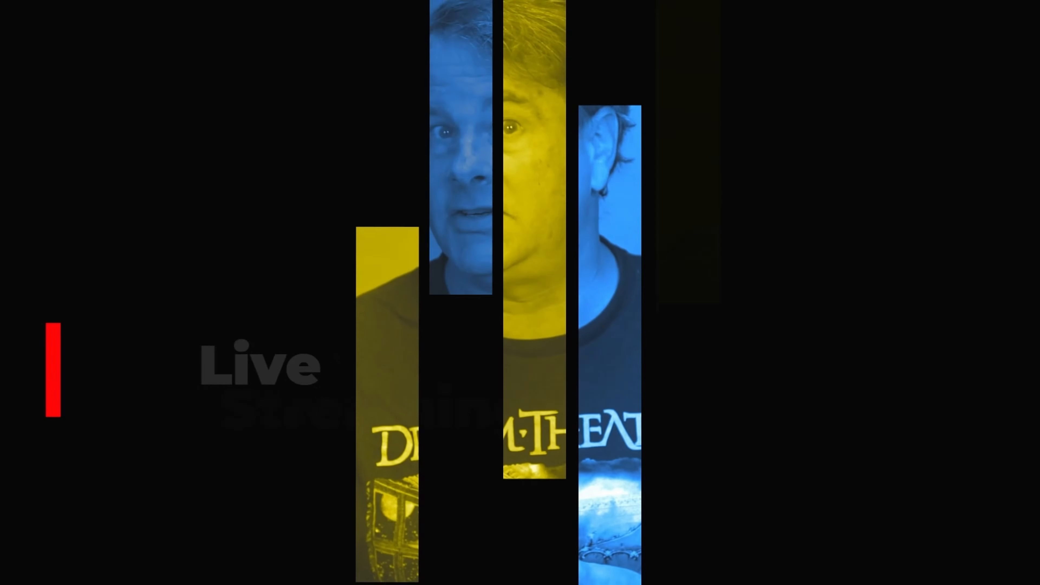